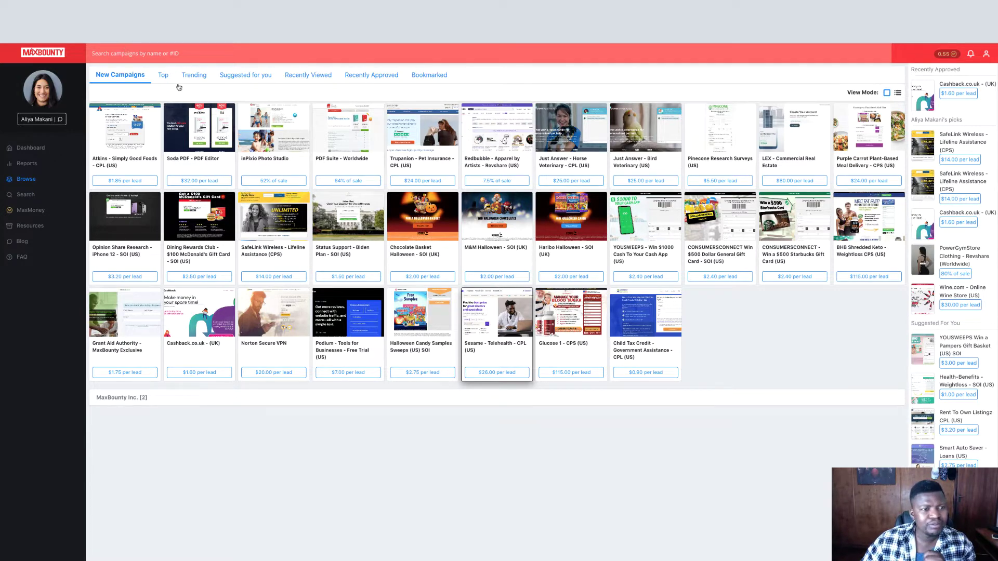
Show MaxBounty's Top campaigns grid, briefly viewing the View HUD Foreclosure Homes offer first.
click(161, 76)
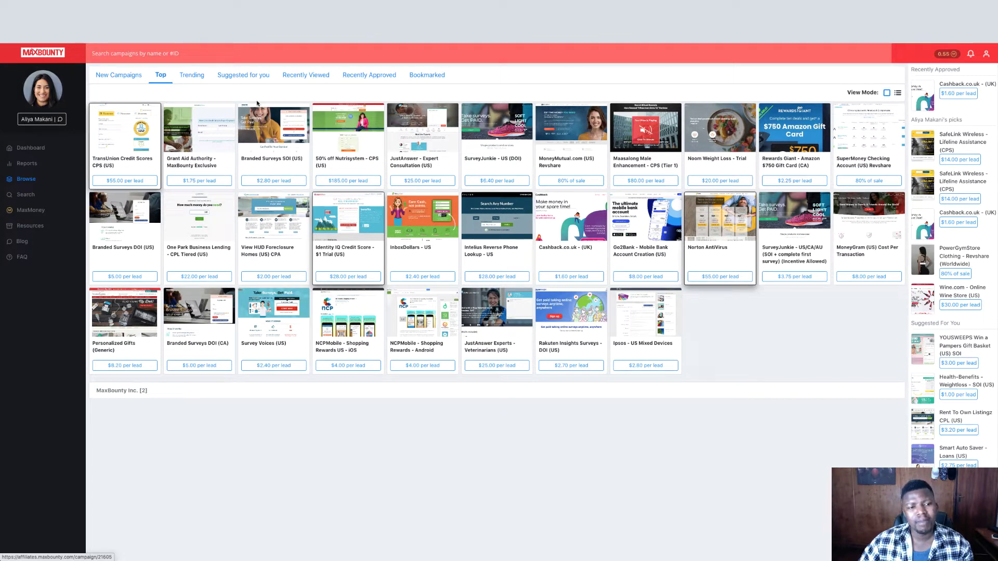
click(267, 237)
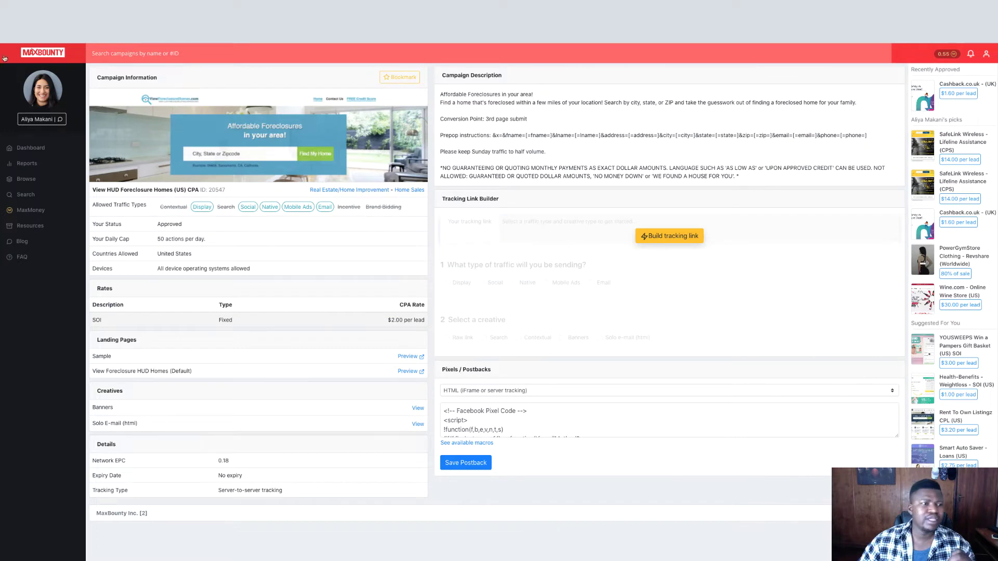
key(alt+Left)
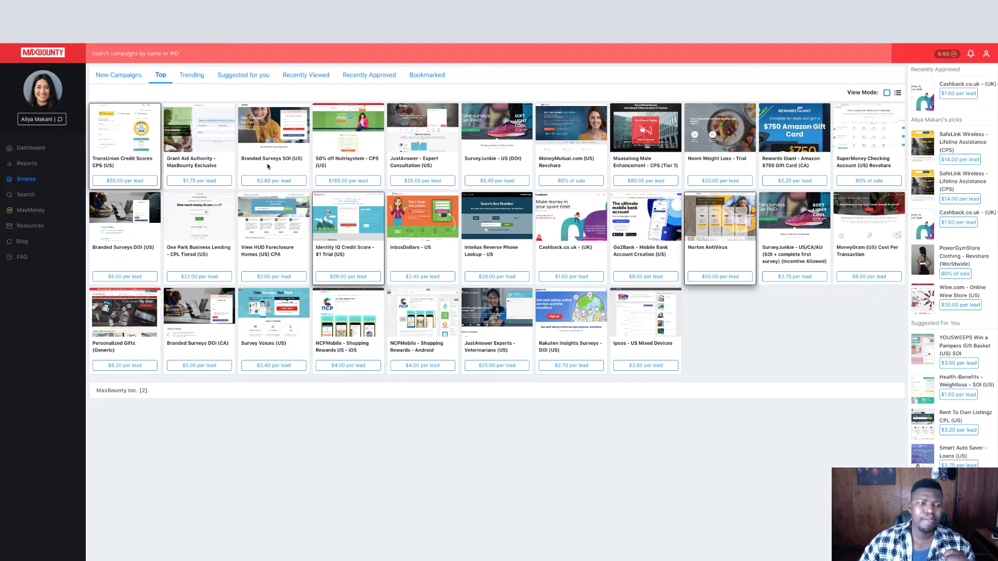
Open the Branded Surveys SOI (US) campaign ($2.80 per lead) and highlight its description.
click(272, 134)
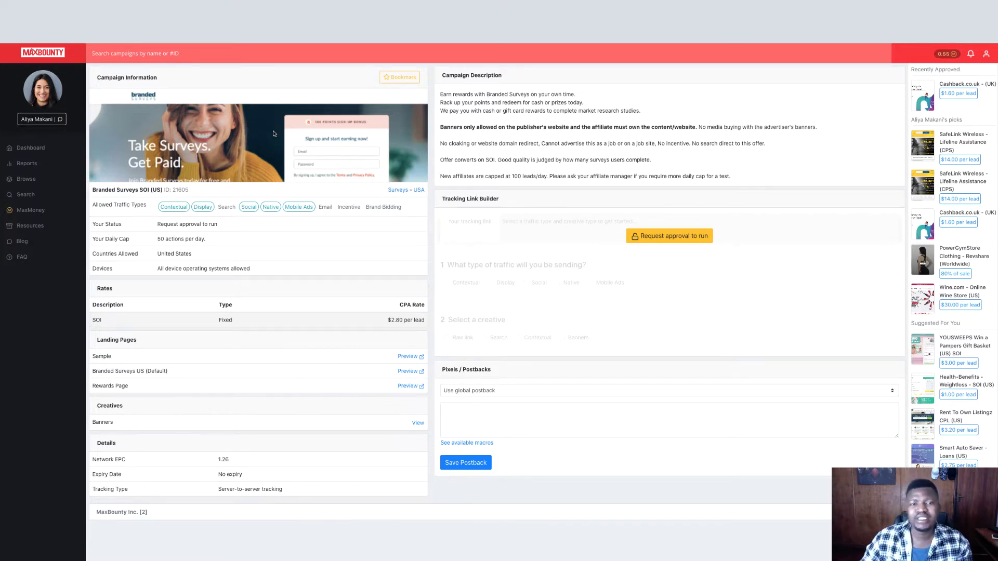
drag(440, 94, 647, 113)
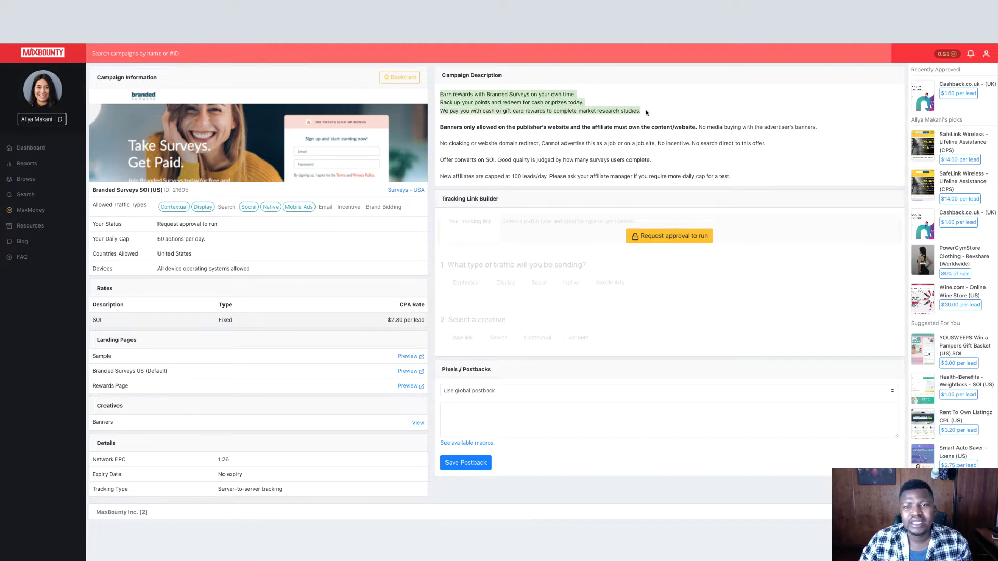
click(579, 103)
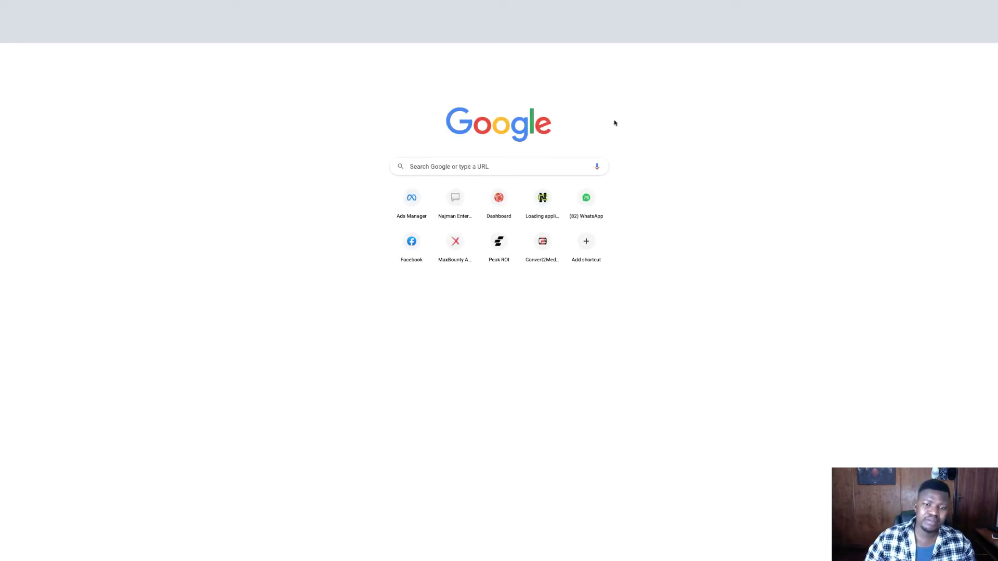
Search Google for 'facebook ads library' and open the Ad Library - Facebook result.
click(532, 164)
text(faceb)
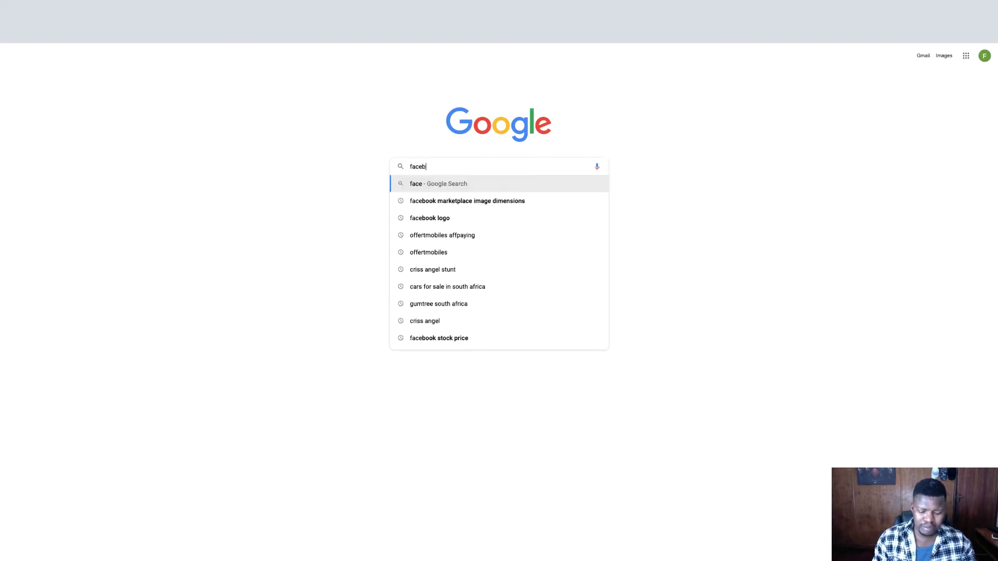
text(ook ads library)
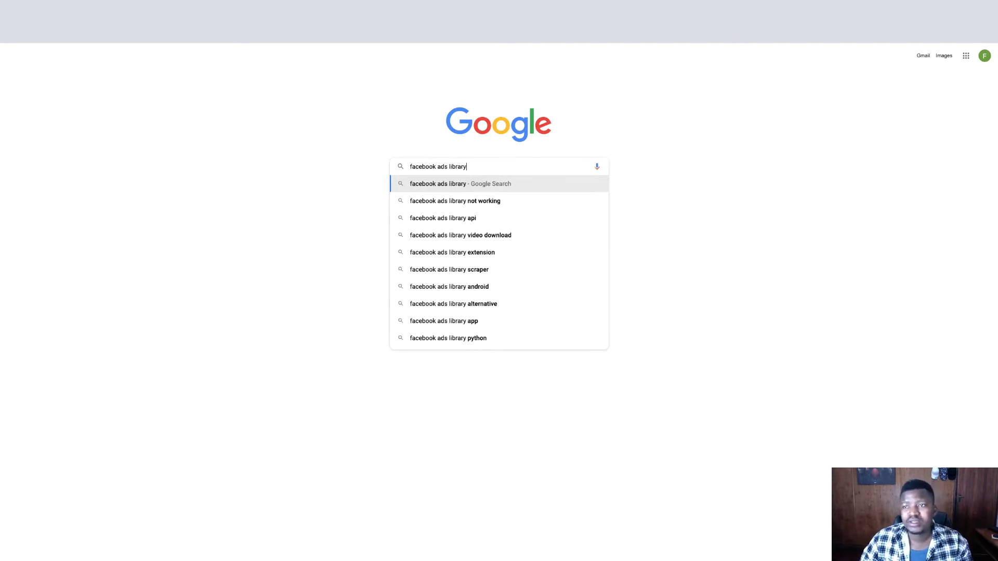
key(Return)
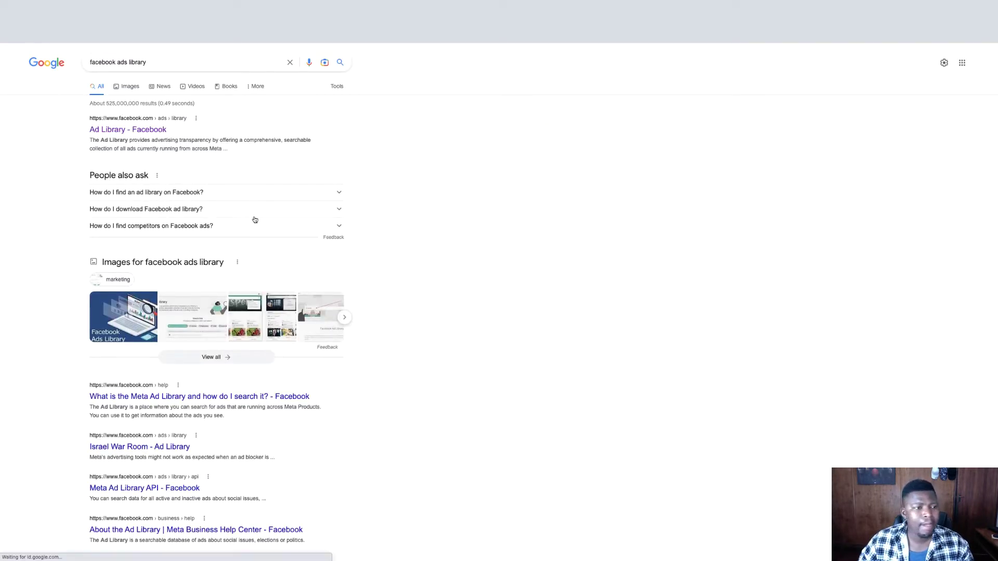
click(138, 131)
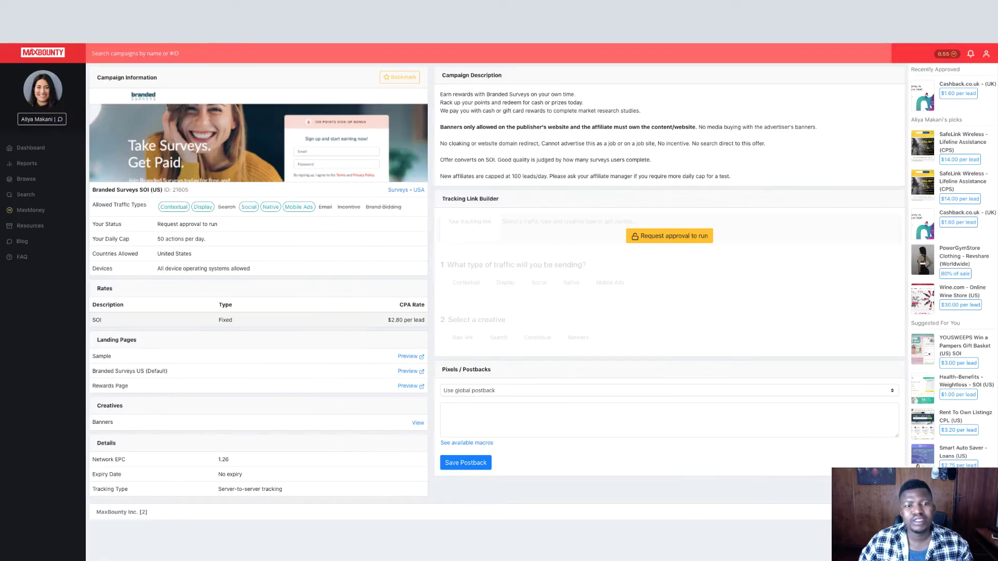
triple_click(171, 253)
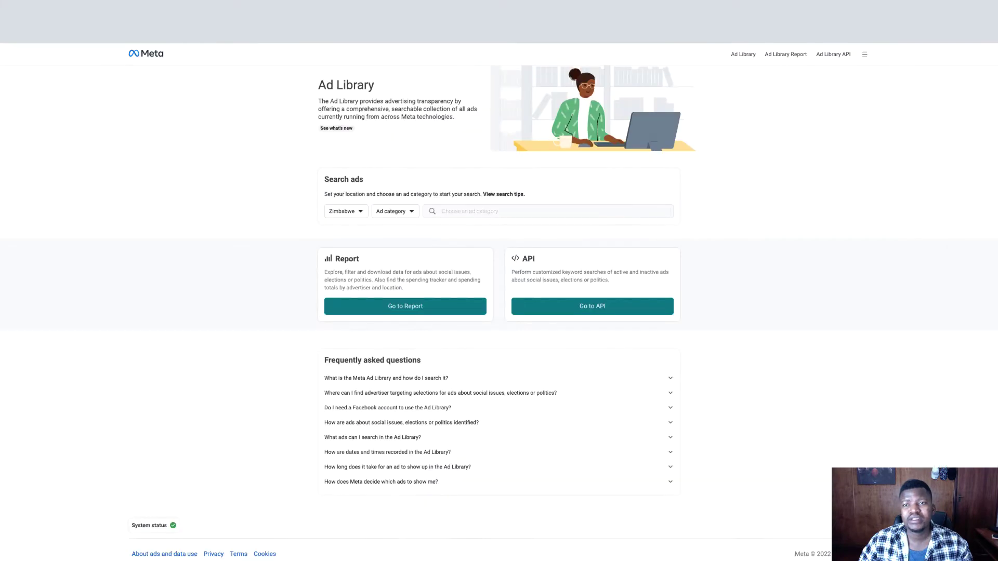
Set the Ad Library filters to United States and the All ads category.
click(357, 216)
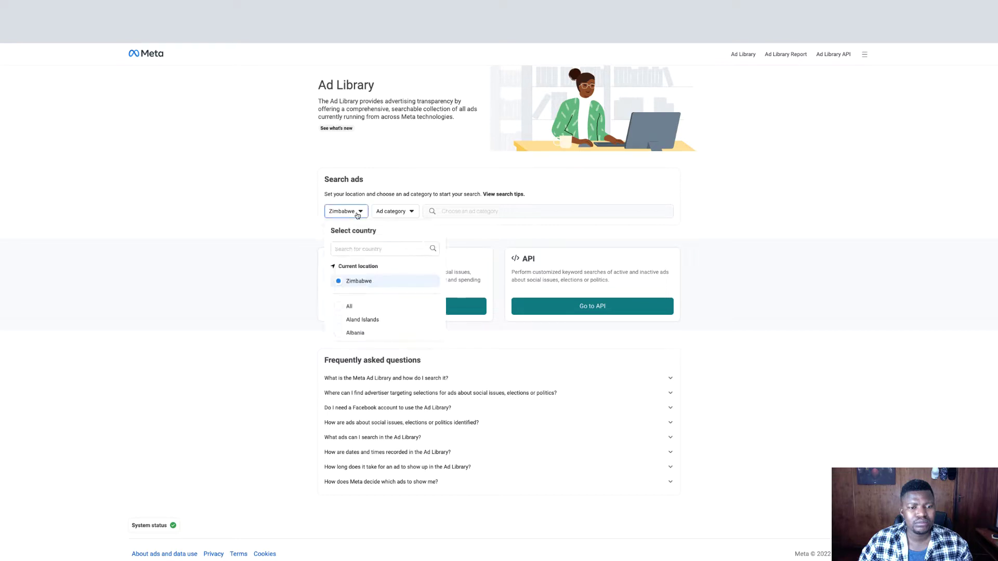
click(356, 220)
click(355, 218)
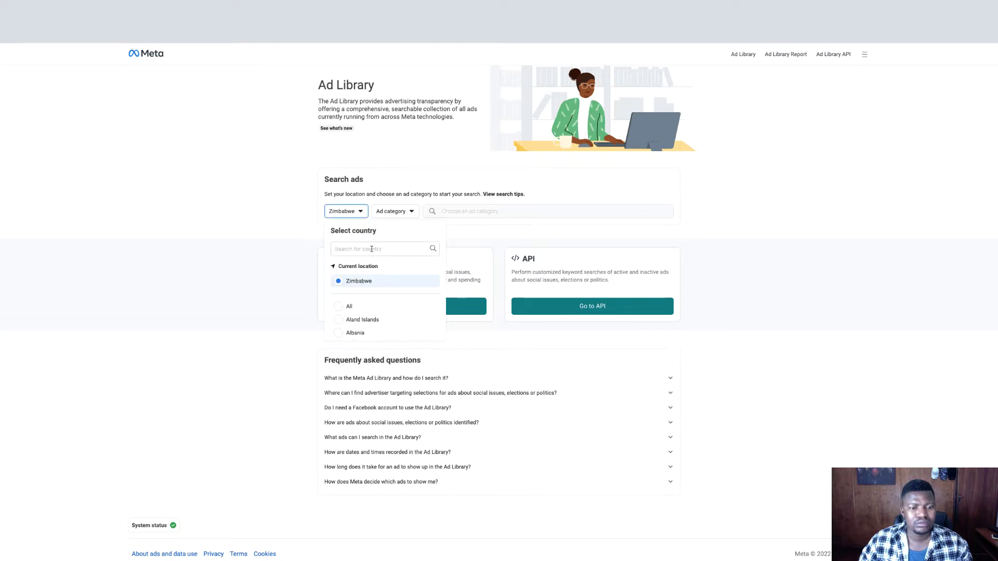
text(united)
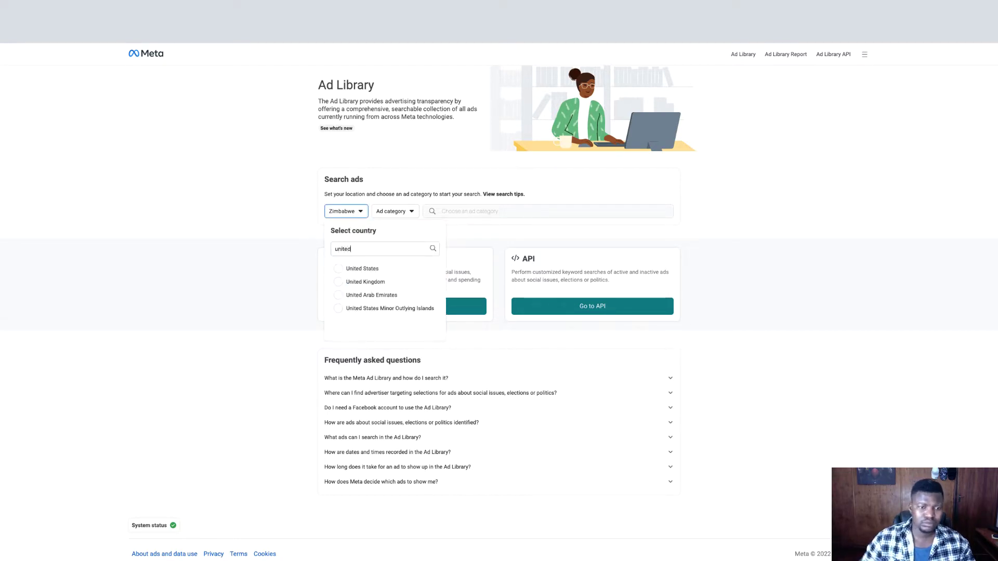
click(358, 268)
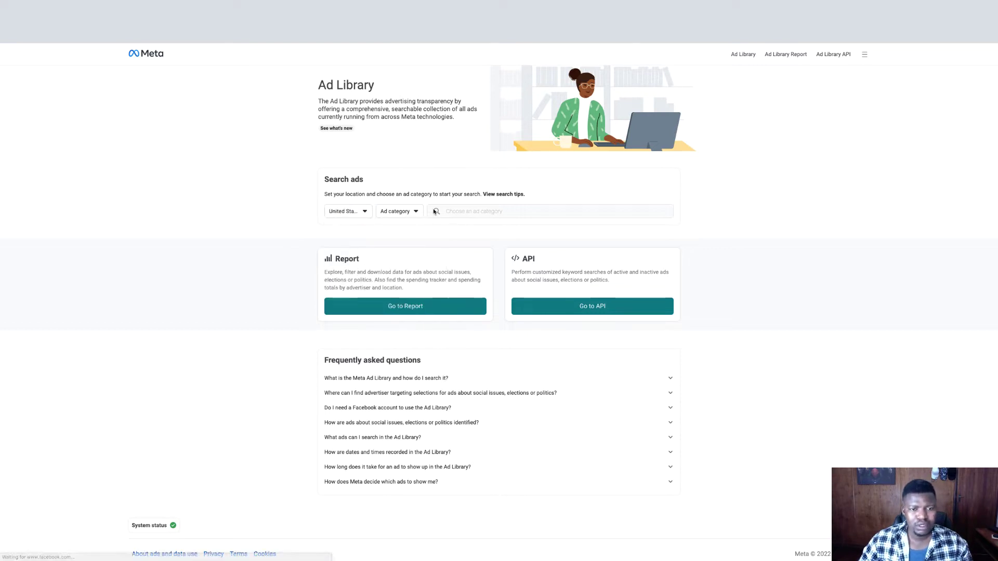
click(404, 212)
click(411, 248)
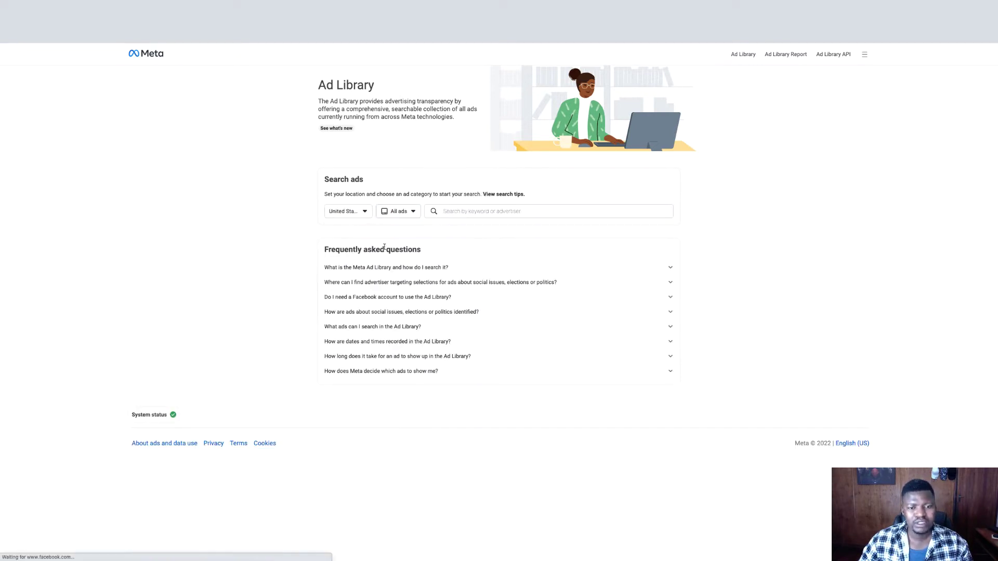
Search ads for the copied headline 'Earn rewards with Branded Surveys'.
click(487, 212)
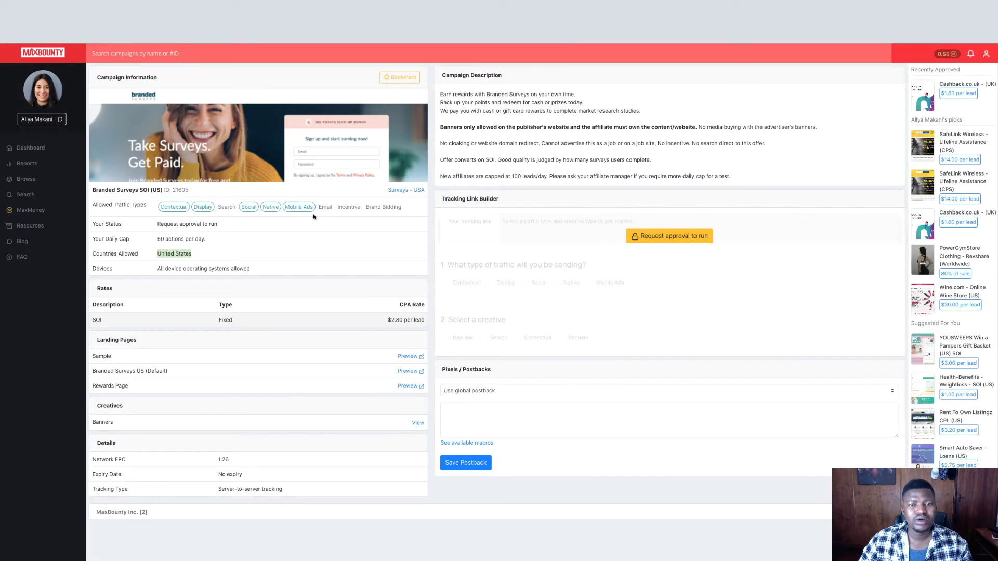
drag(530, 94, 438, 92)
right_click(491, 94)
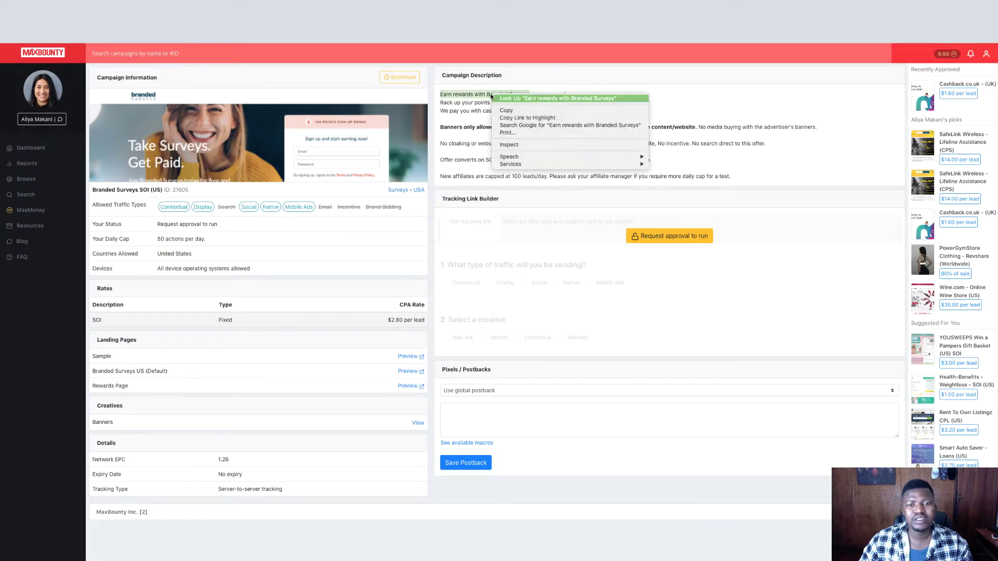
click(514, 110)
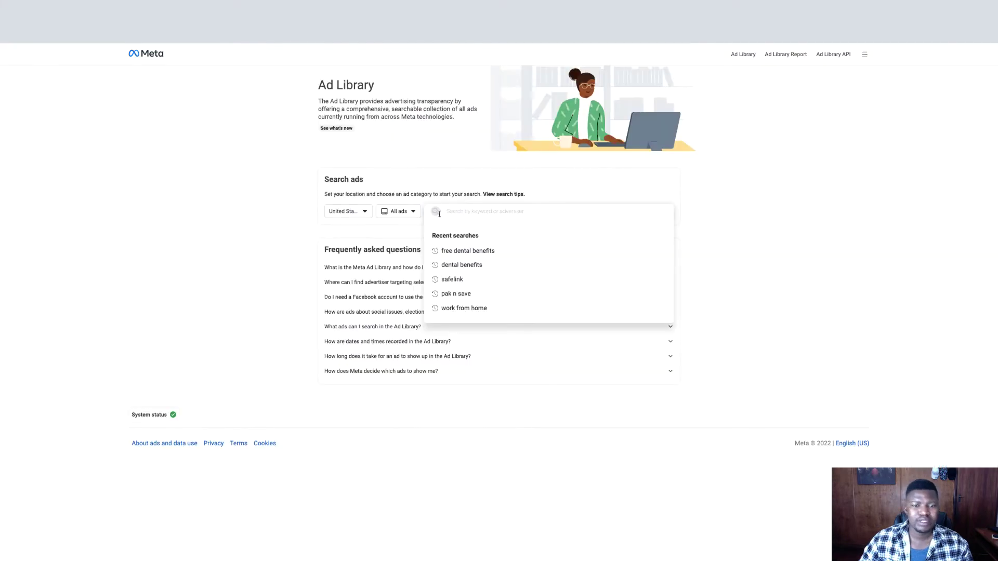
key(ctrl+v)
key(Return)
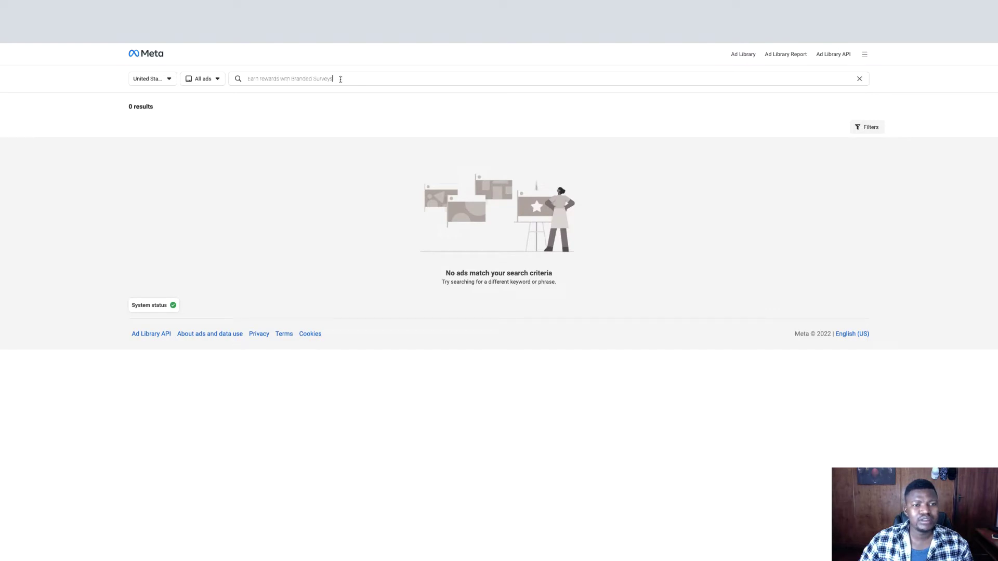
Trim the query to 'Earn rewards' by deleting 'with Branded Surveys'.
drag(341, 79, 280, 78)
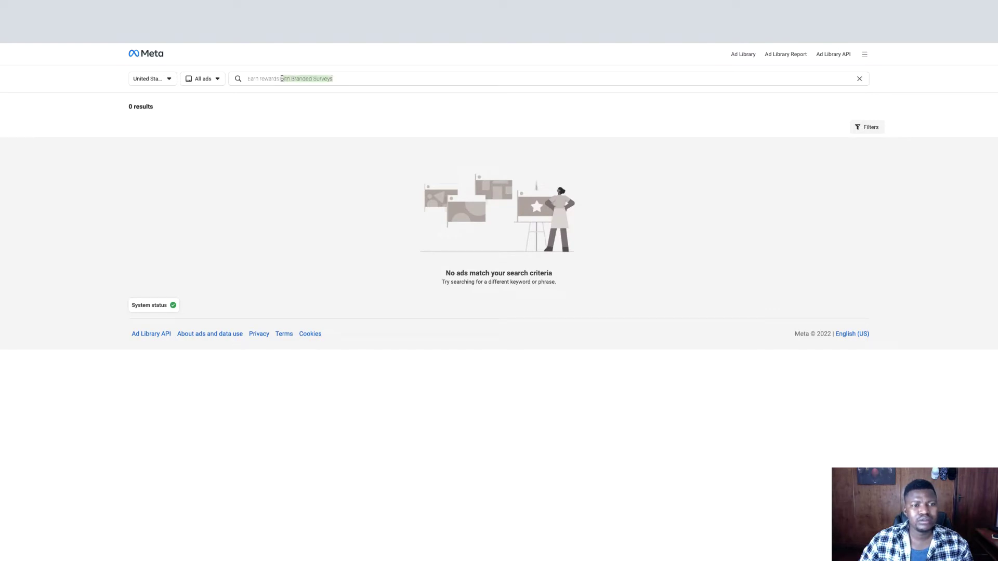
right_click(292, 79)
click(327, 129)
key(BackSpace)
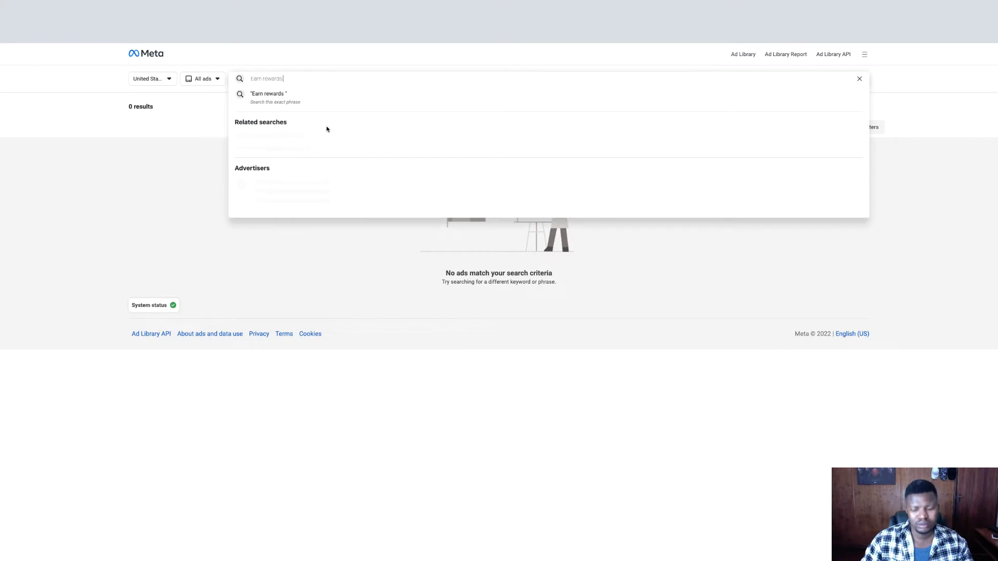
Run the 'Earn rewards' search and browse the Flash Rewards ad results.
key(Return)
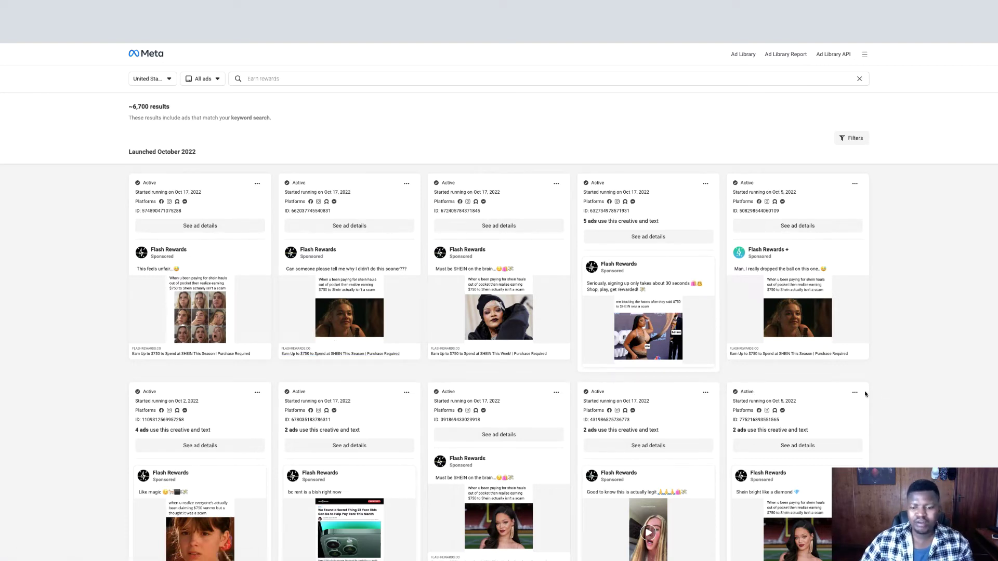
scroll(882, 392, down, 1)
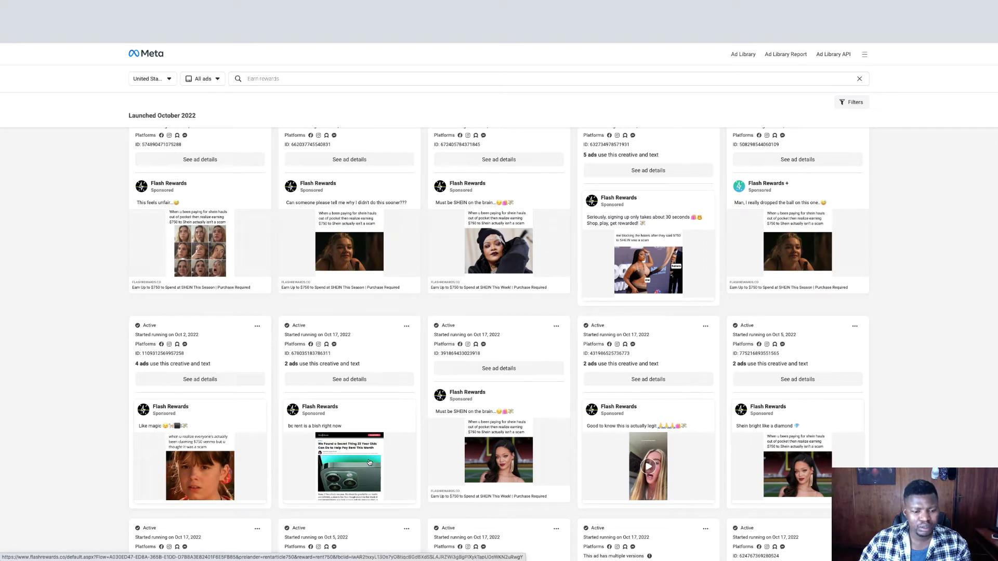
scroll(368, 462, down, 2)
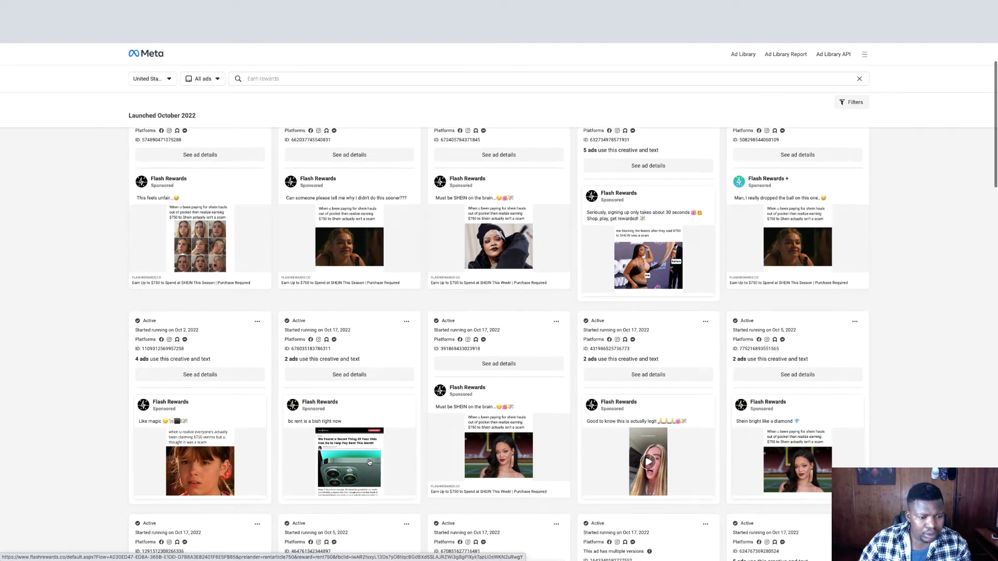
scroll(369, 462, up, 2)
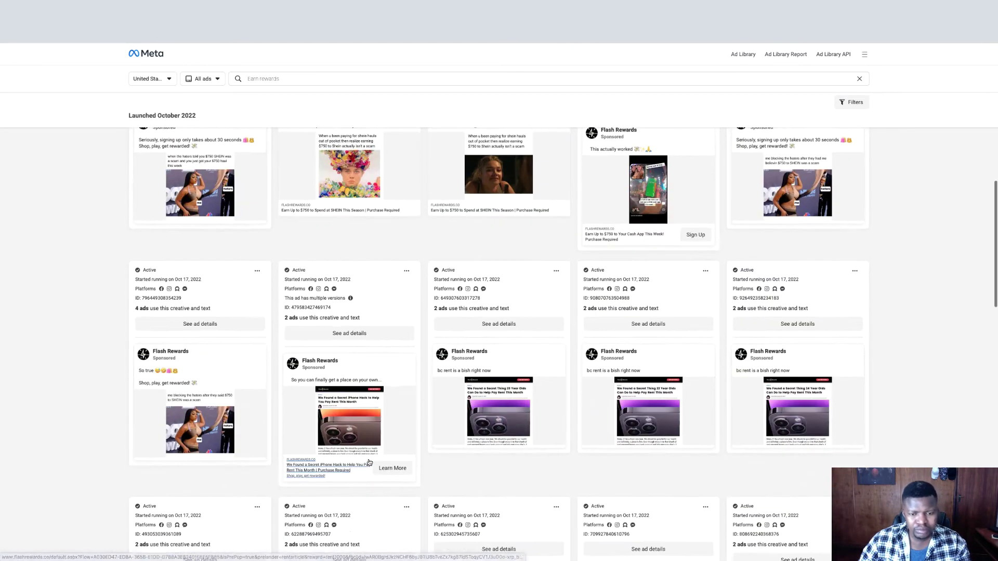
scroll(381, 463, up, 1)
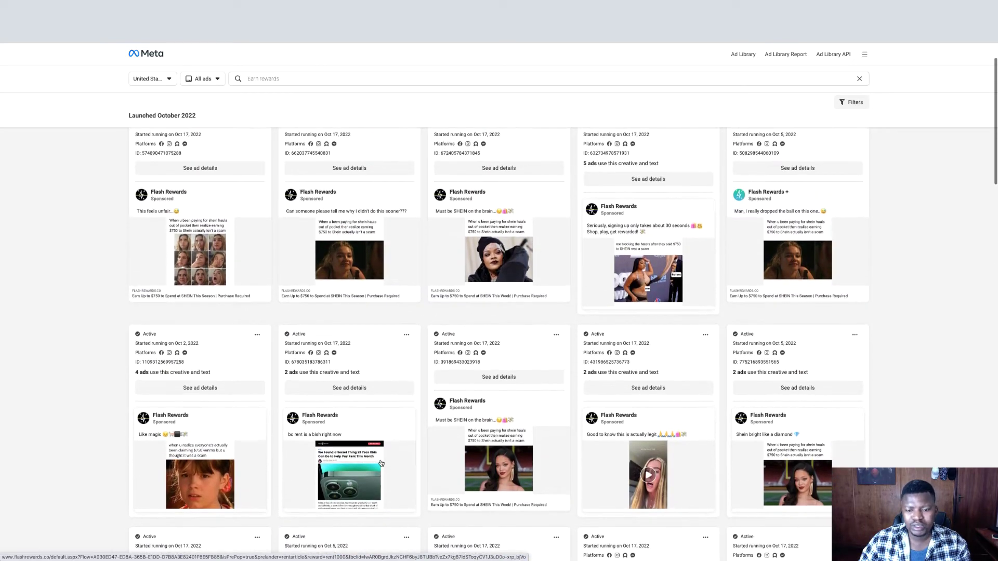
scroll(381, 463, down, 2)
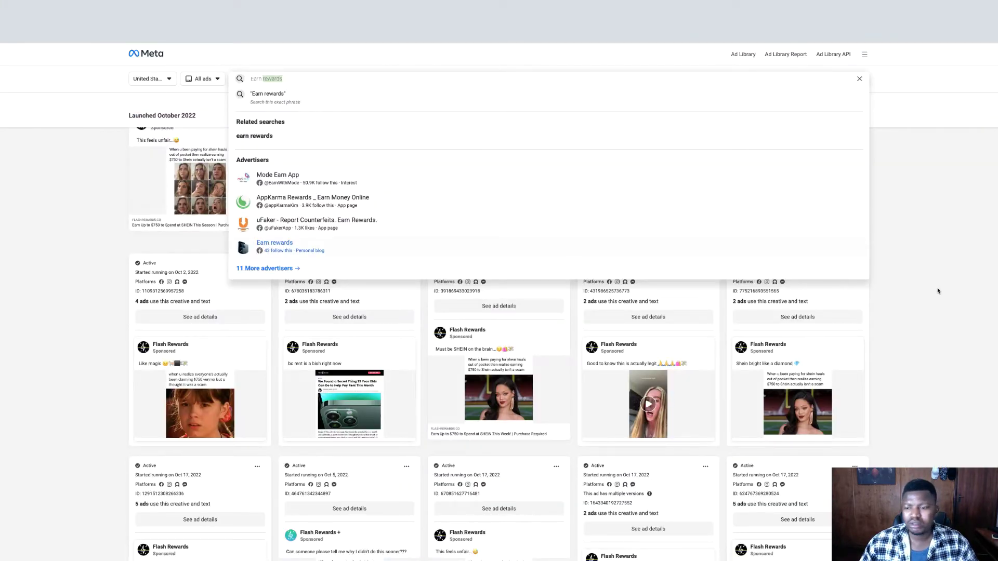
click(875, 390)
scroll(875, 384, down, 10)
scroll(875, 379, down, 3)
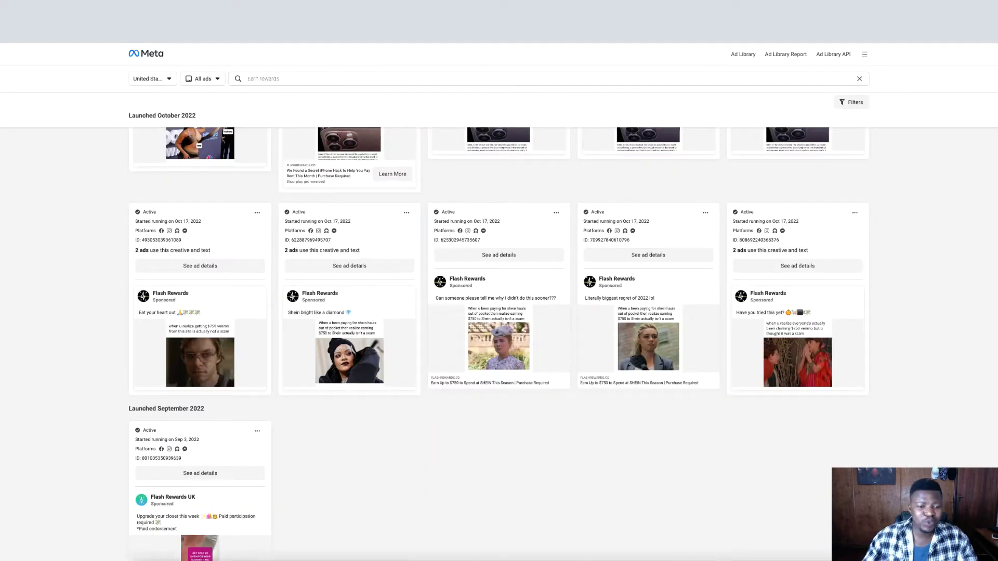
Open the $750 Shein ad image in its own new tab.
right_click(353, 355)
click(405, 418)
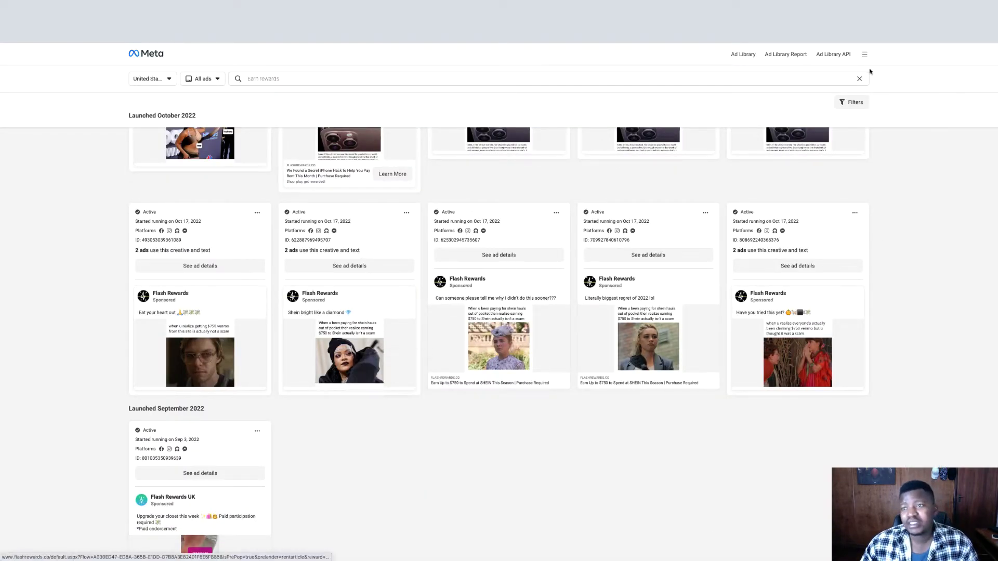
key(ctrl+Tab)
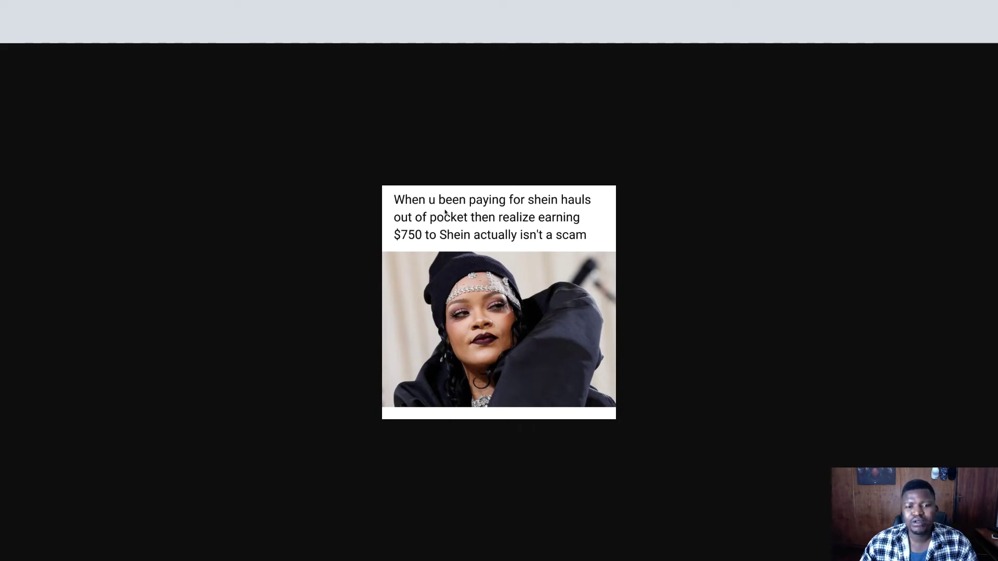
Zoom into the Shein ad image, then shrink it back to fit the window.
click(567, 247)
click(564, 243)
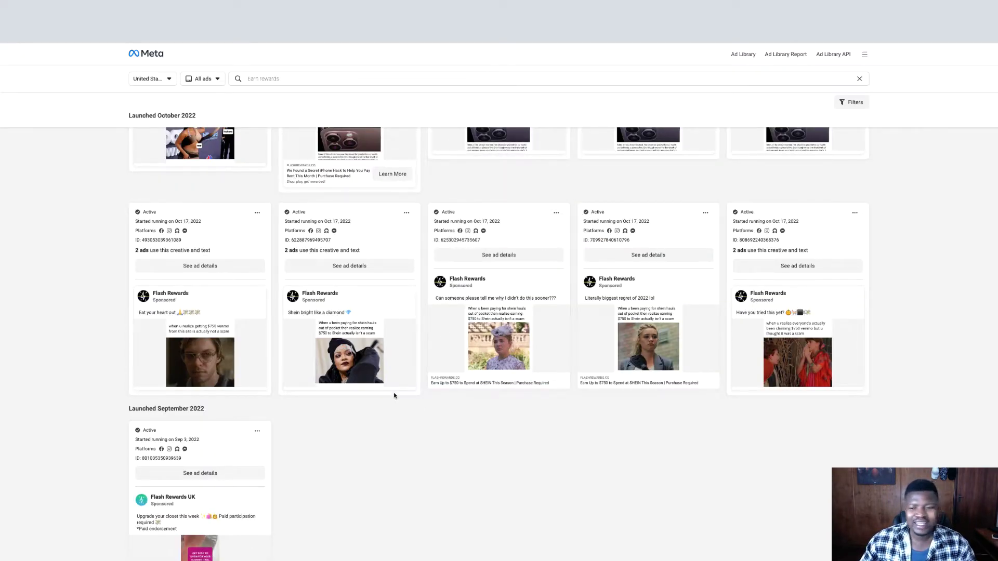
scroll(387, 399, down, 4)
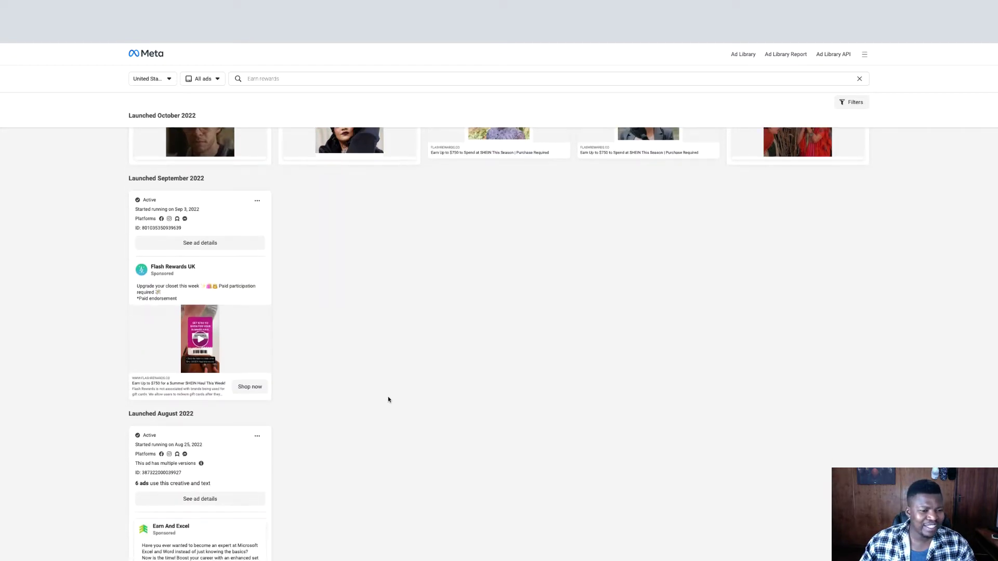
scroll(388, 400, down, 5)
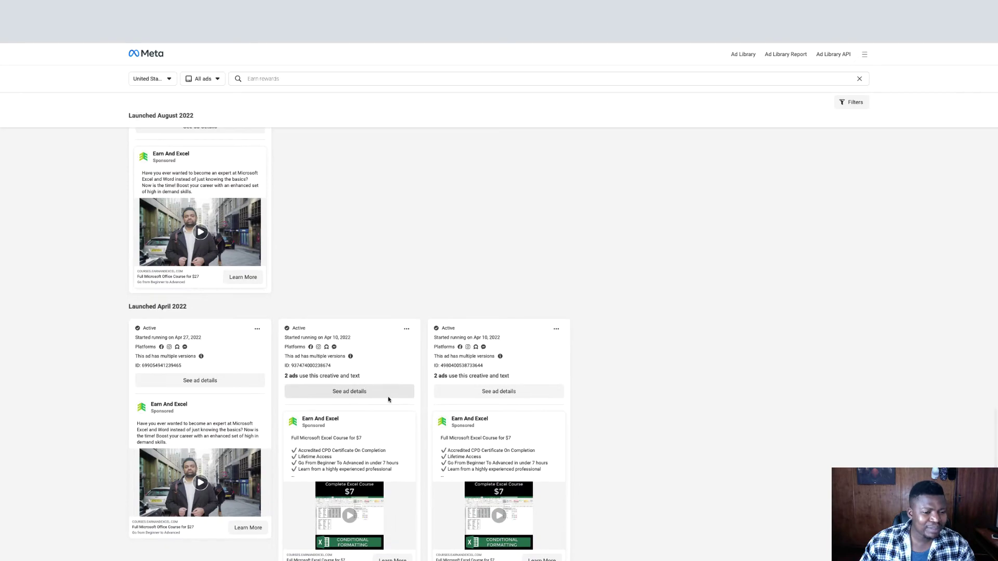
scroll(389, 400, up, 10)
scroll(389, 399, up, 5)
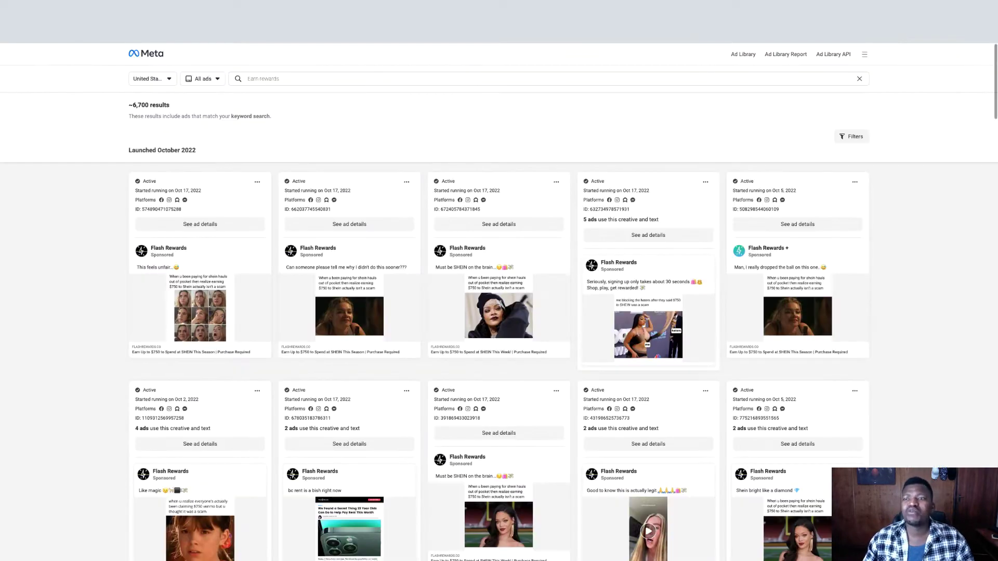
Search the Ad Library for 'paid surveys' and scroll the Survey Junkie-led results.
click(532, 79)
text(paid )
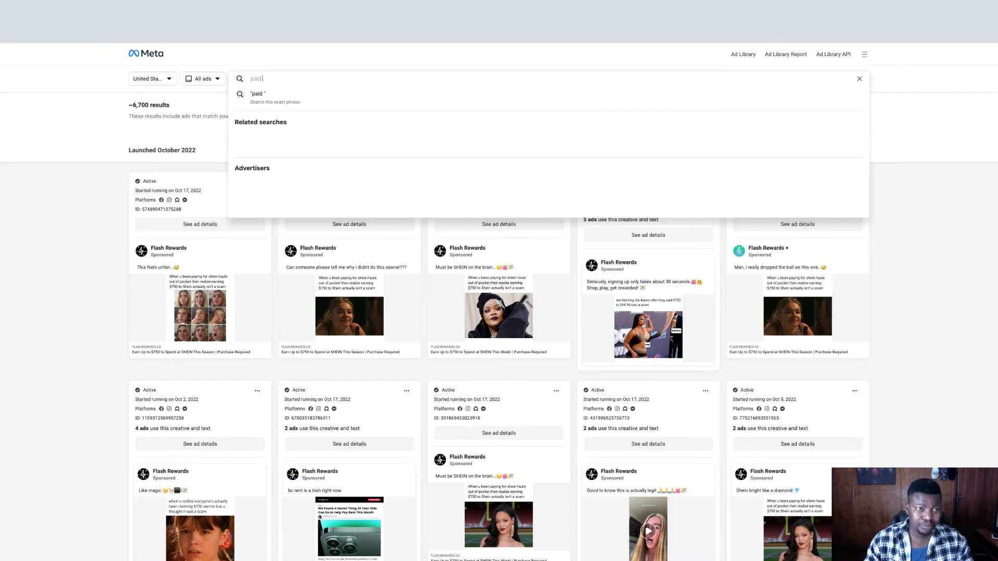
text(surveys)
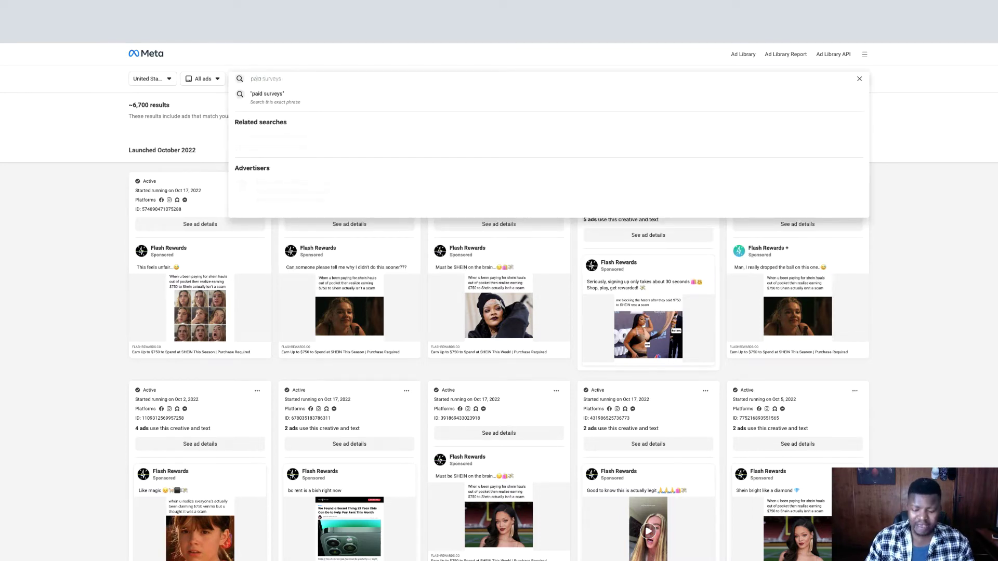
key(alt+Left)
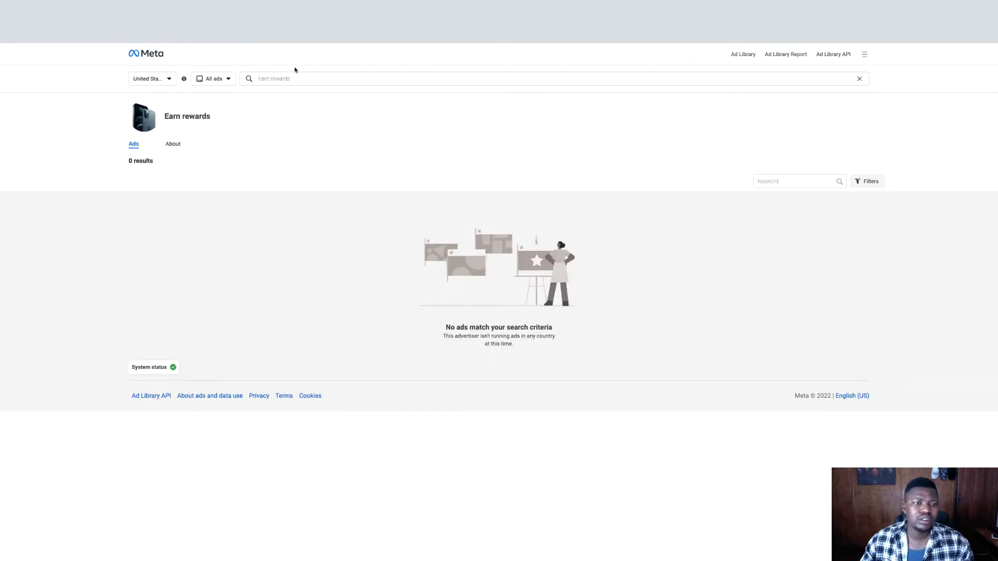
click(291, 80)
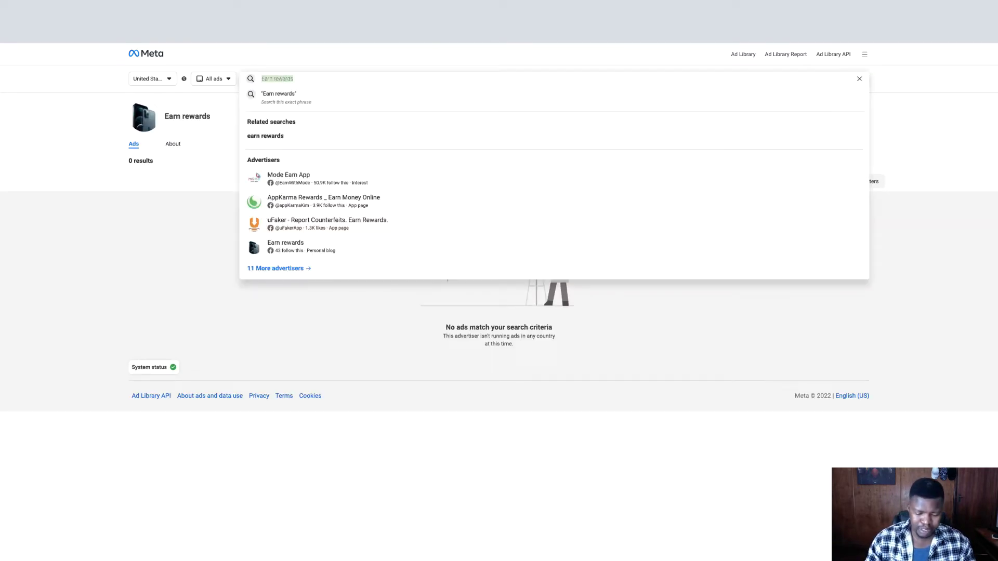
text(paid surv)
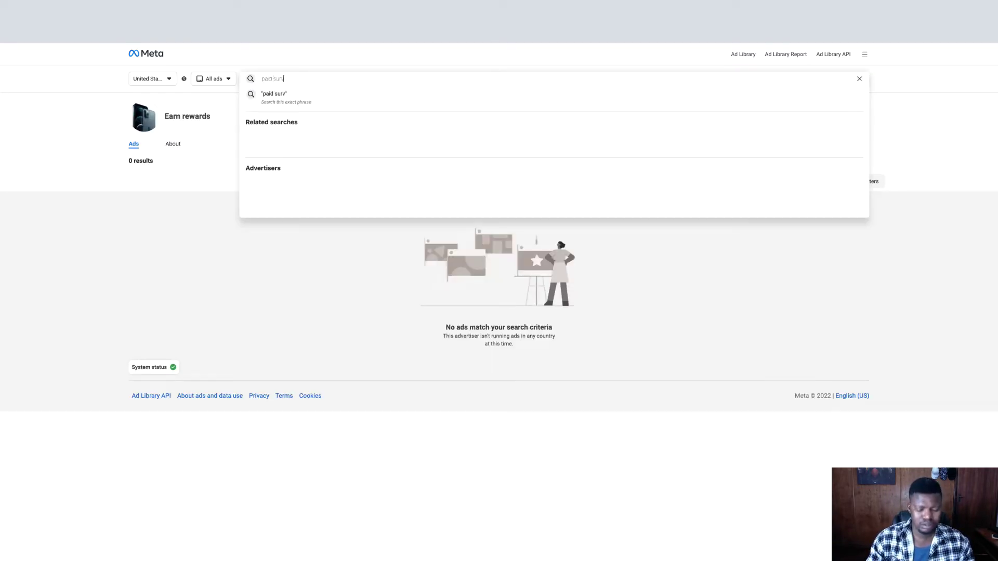
text(e)
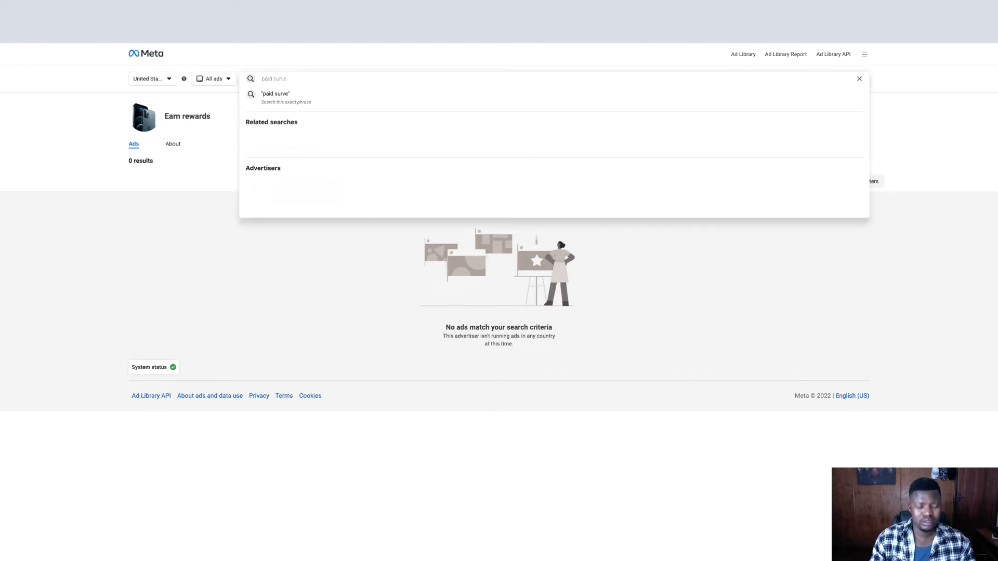
text(ys)
key(Return)
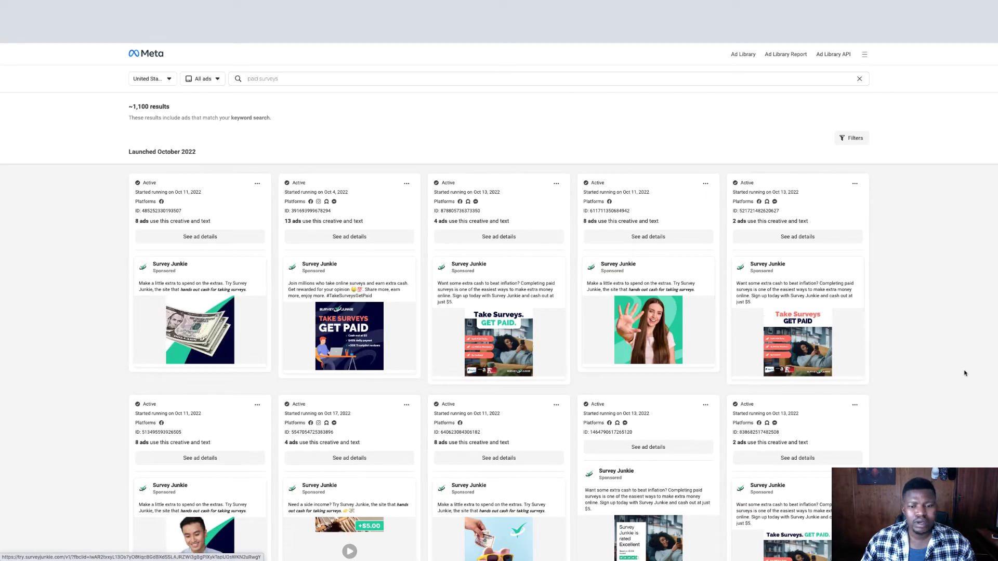
scroll(952, 316, down, 2)
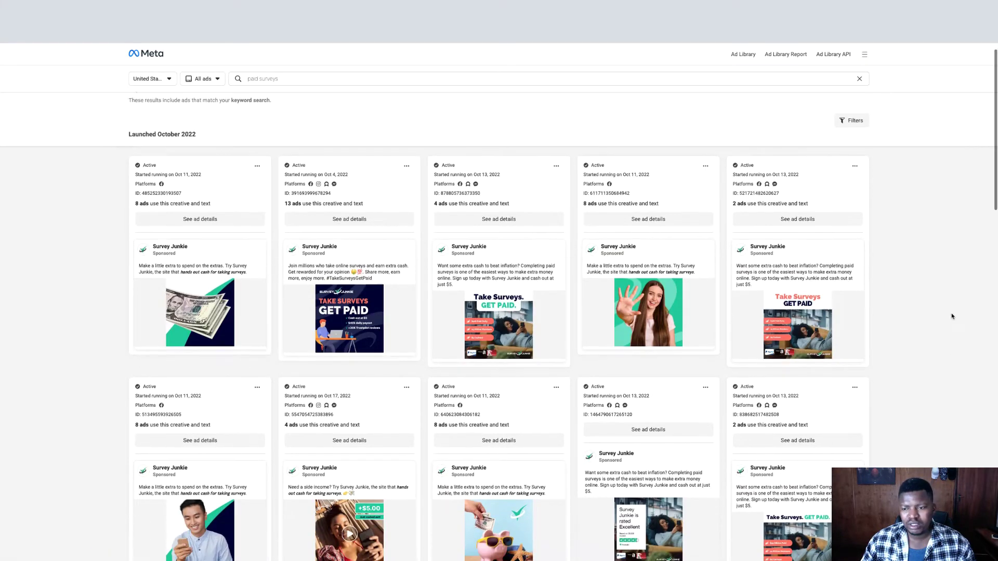
scroll(952, 316, down, 5)
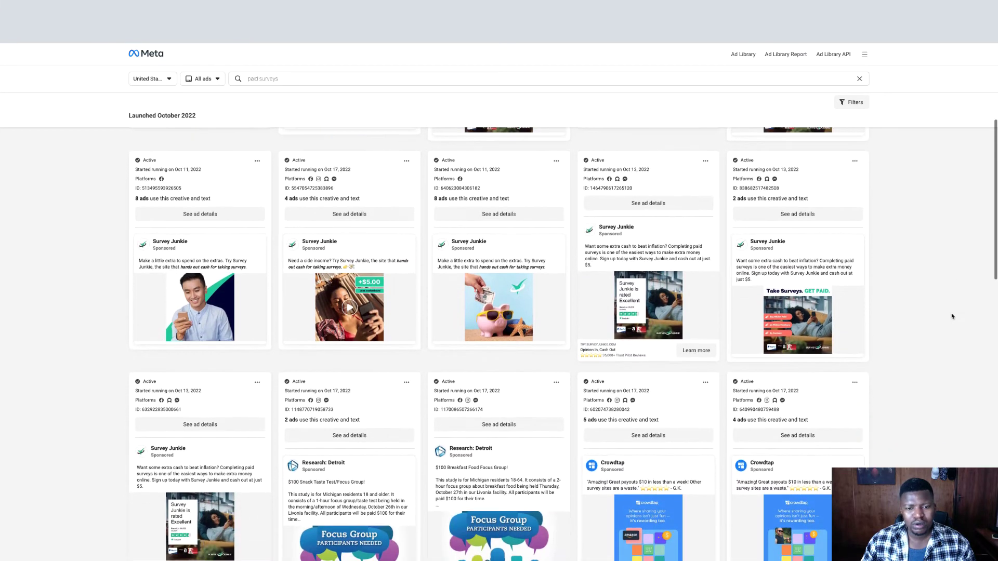
Save the Survey Junkie piggy-bank ad image as survey junkie.jpeg and return to results.
right_click(485, 305)
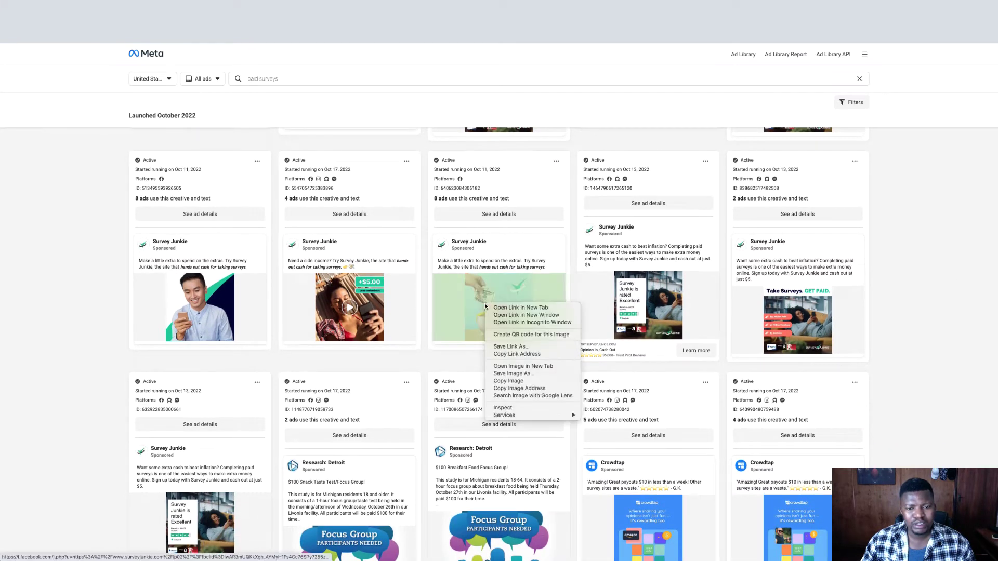
click(529, 354)
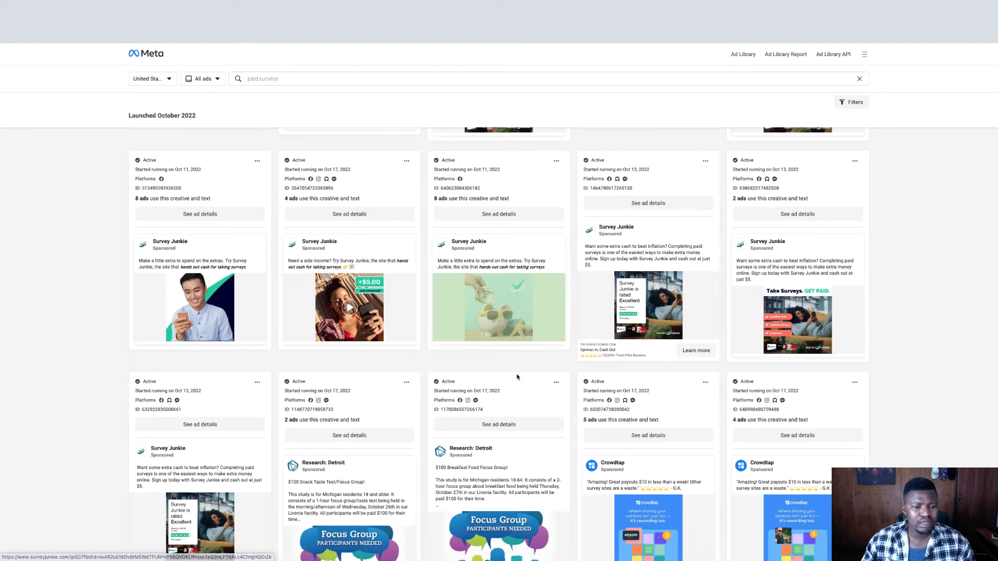
scroll(571, 374, down, 1)
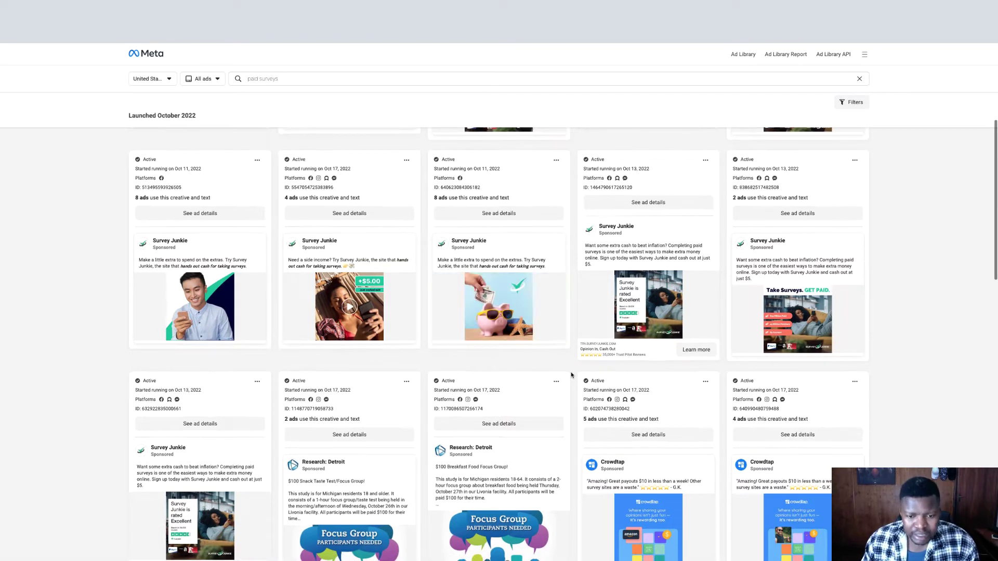
scroll(570, 372, down, 3)
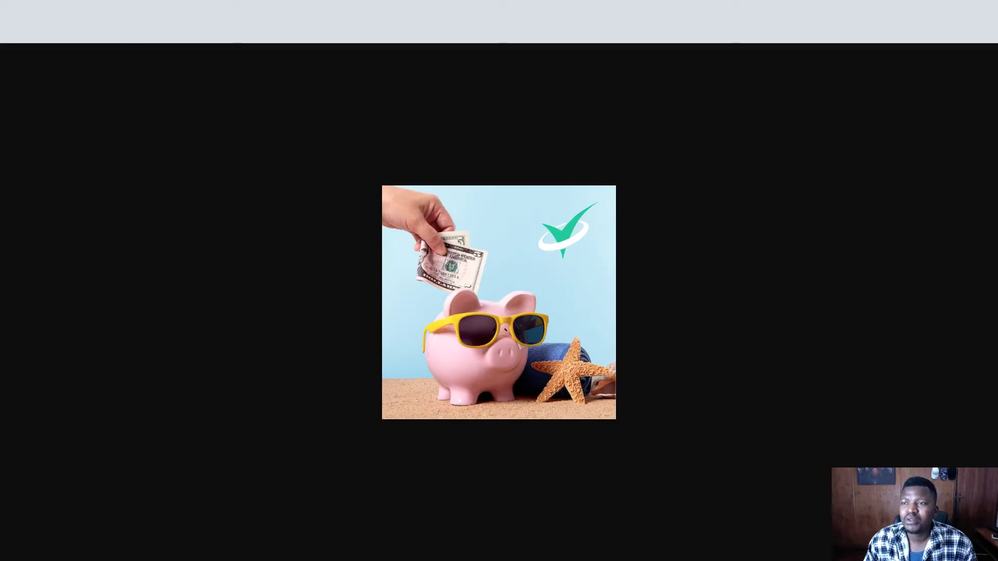
right_click(406, 231)
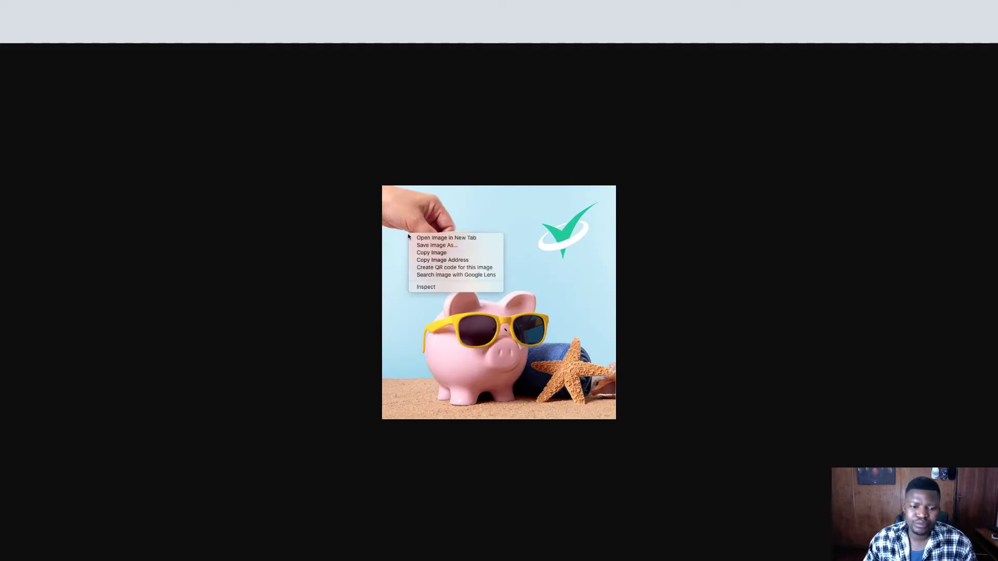
click(451, 249)
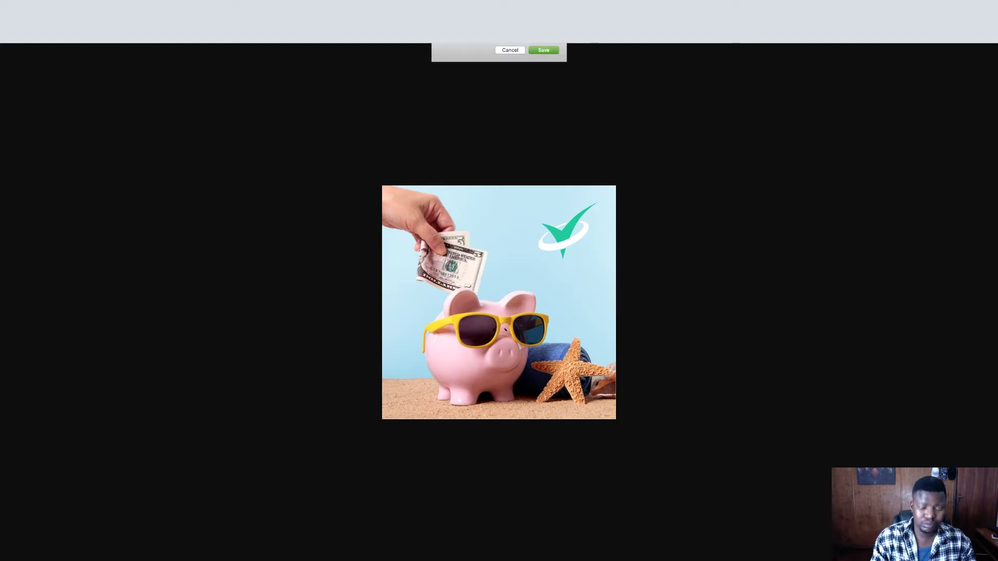
key(Return)
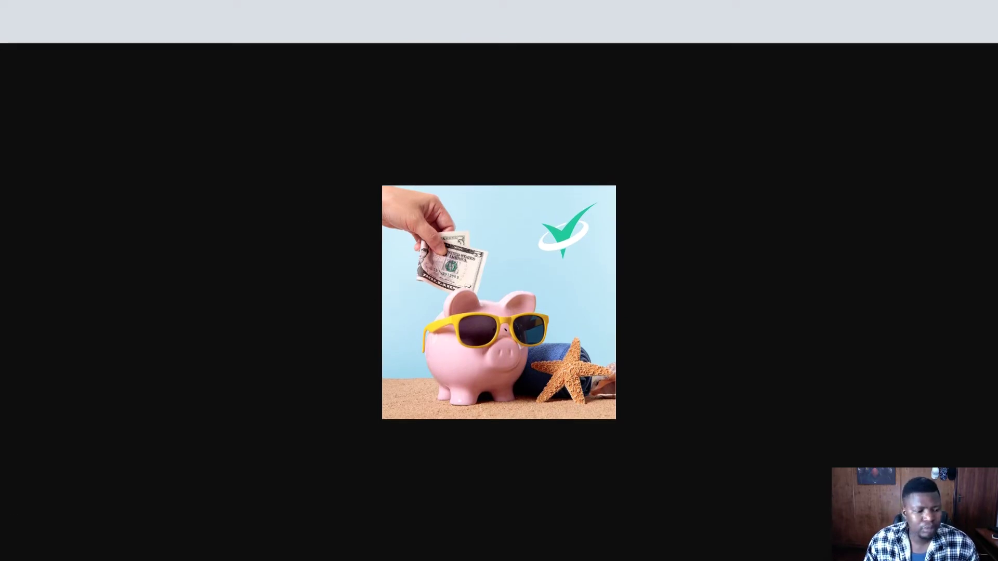
key(super+w)
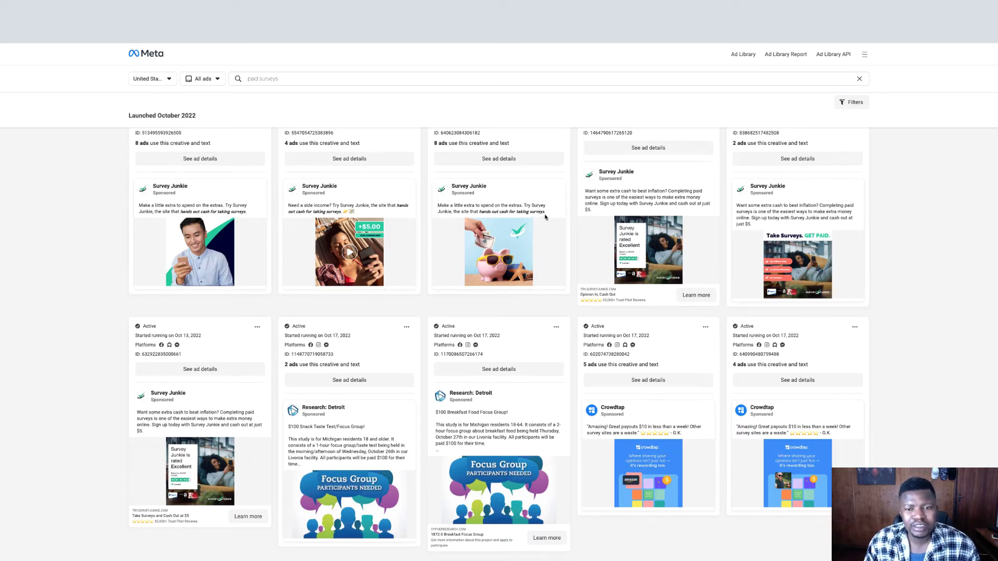
Copy the piggy-bank Survey Junkie ad's text and switch to the Ads Manager Campaigns table.
mouse_move(547, 213)
mouse_down()
mouse_move(442, 206)
mouse_move(546, 213)
mouse_up()
click(443, 204)
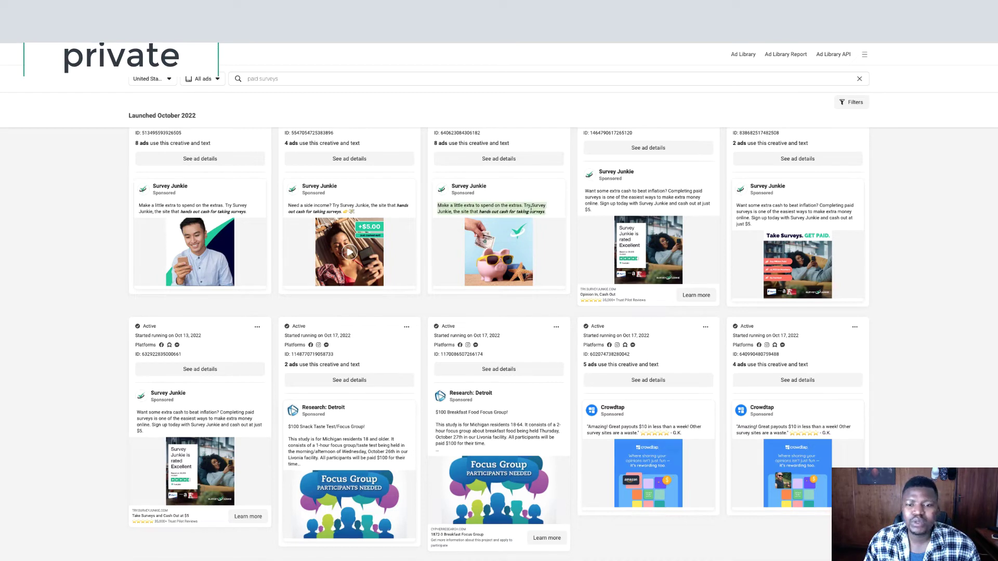
right_click(546, 214)
click(545, 225)
click(499, 160)
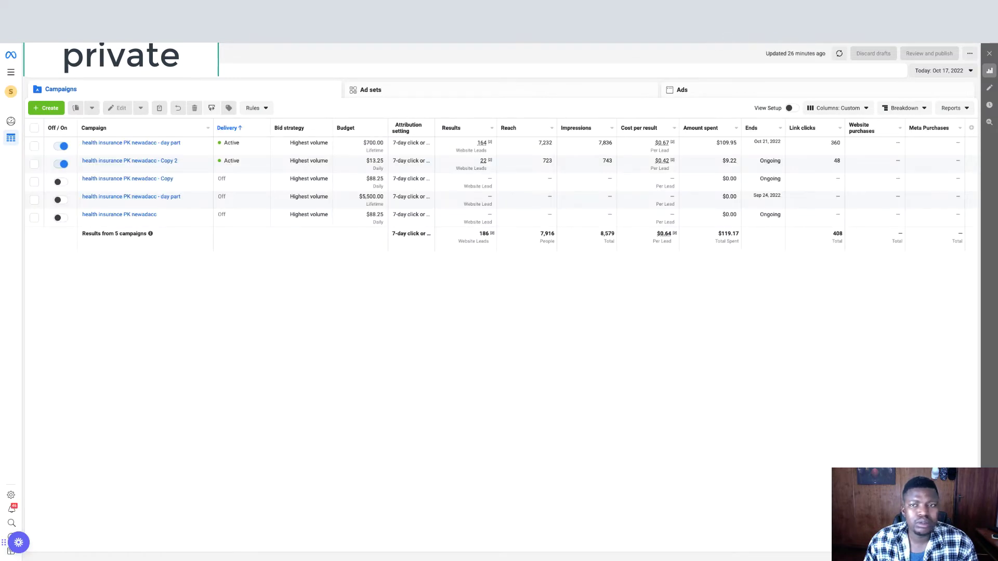
Start a new campaign with the Traffic objective, then close the dialog without continuing.
click(52, 109)
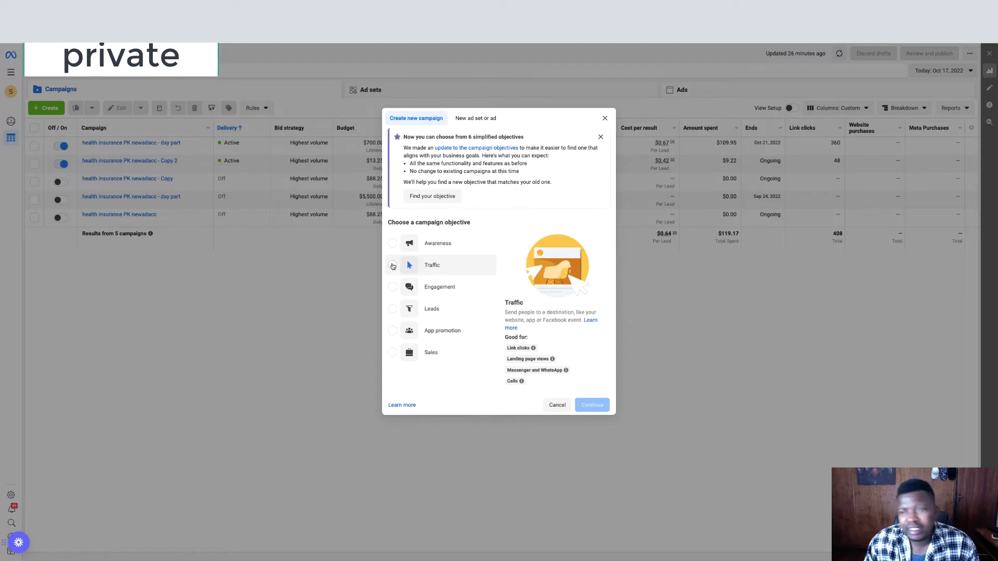
click(392, 266)
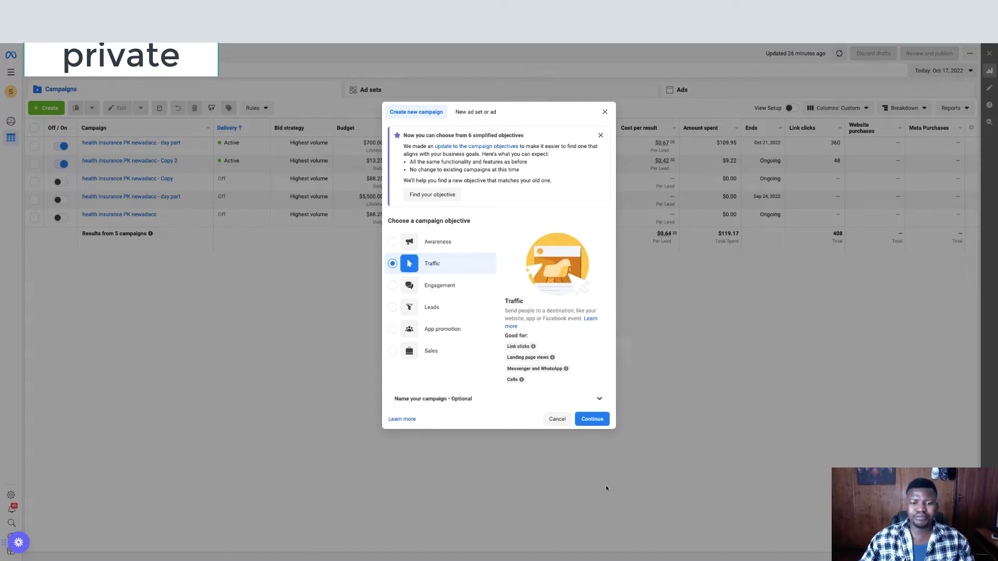
click(605, 111)
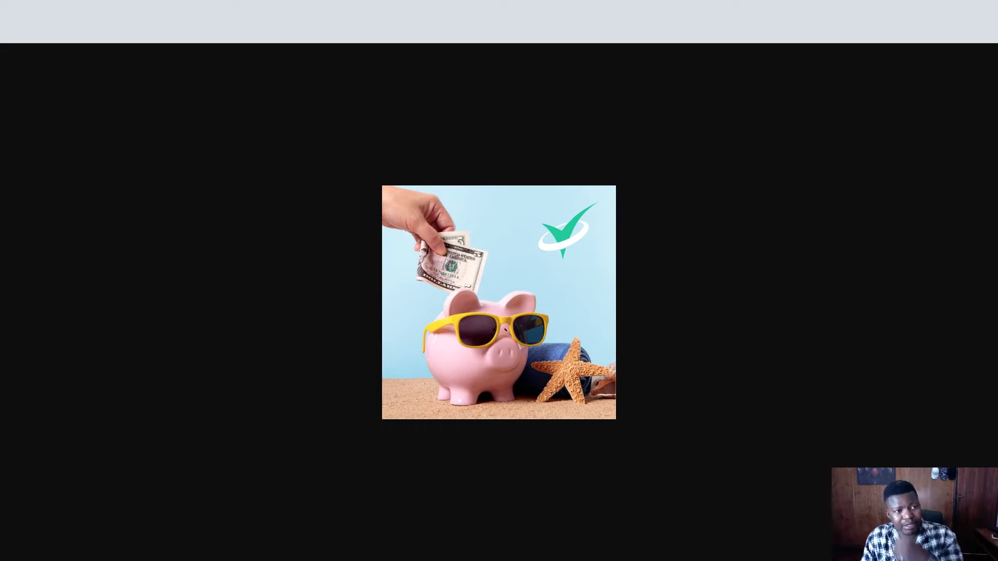
Search Google for 'facebook ads manager' and open Ads Manager's Campaigns table from the Meta for Business result.
text(goog)
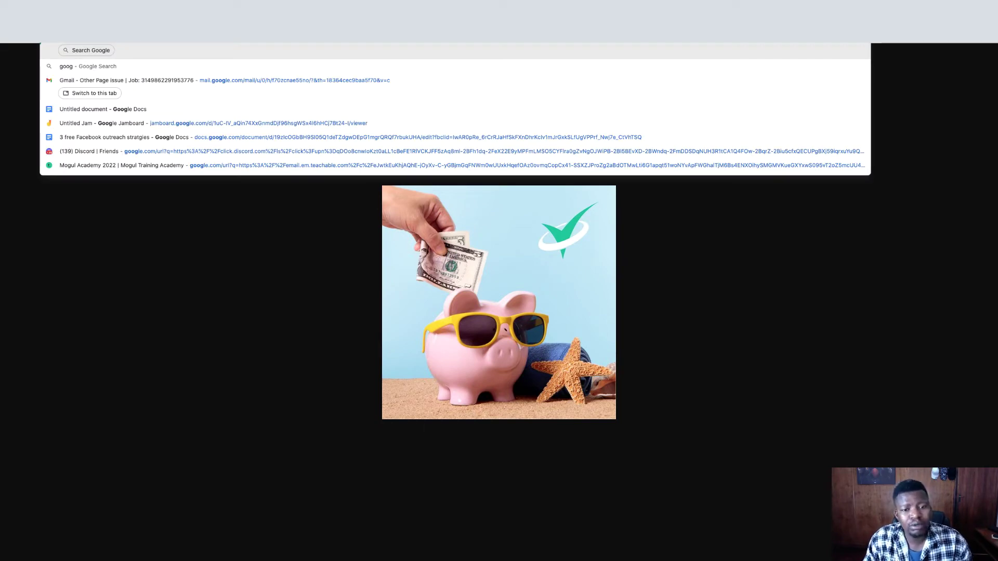
key(Escape)
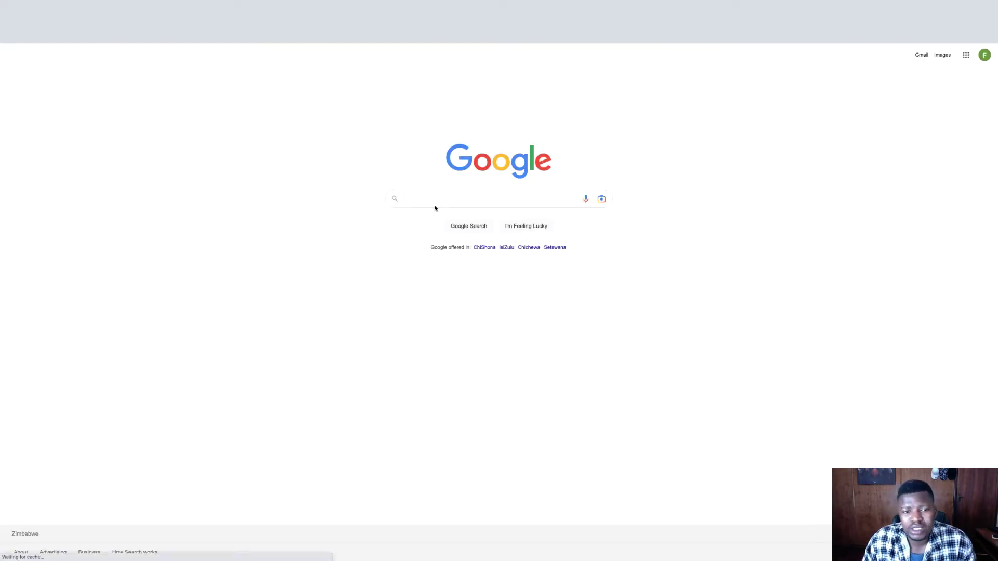
text(faceb)
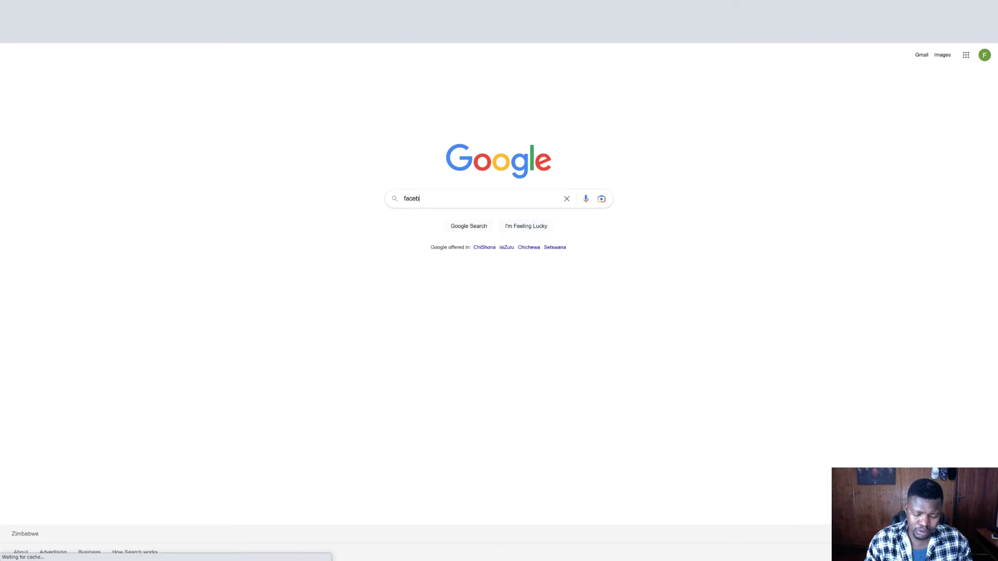
text(ook ads m)
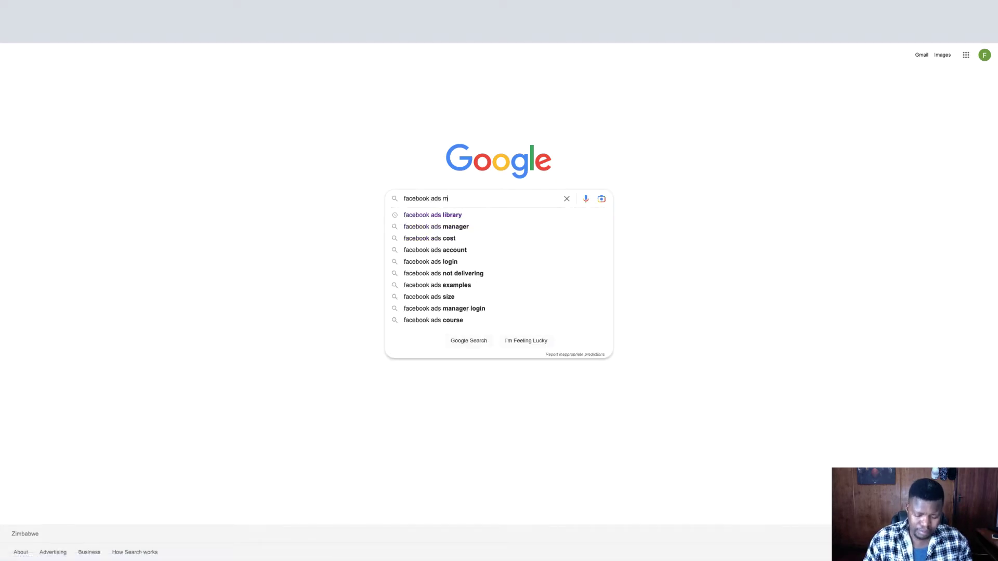
text(anager)
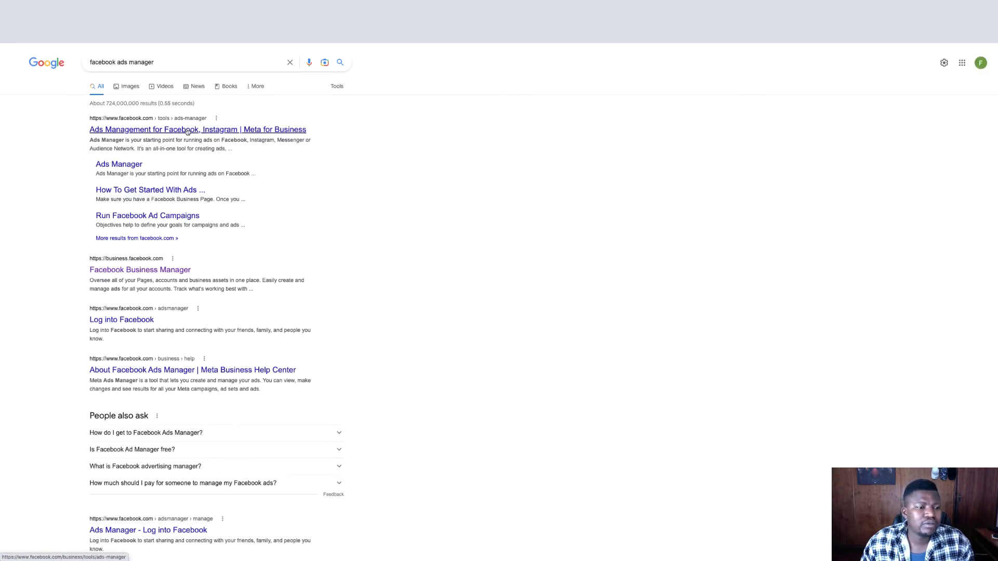
click(122, 165)
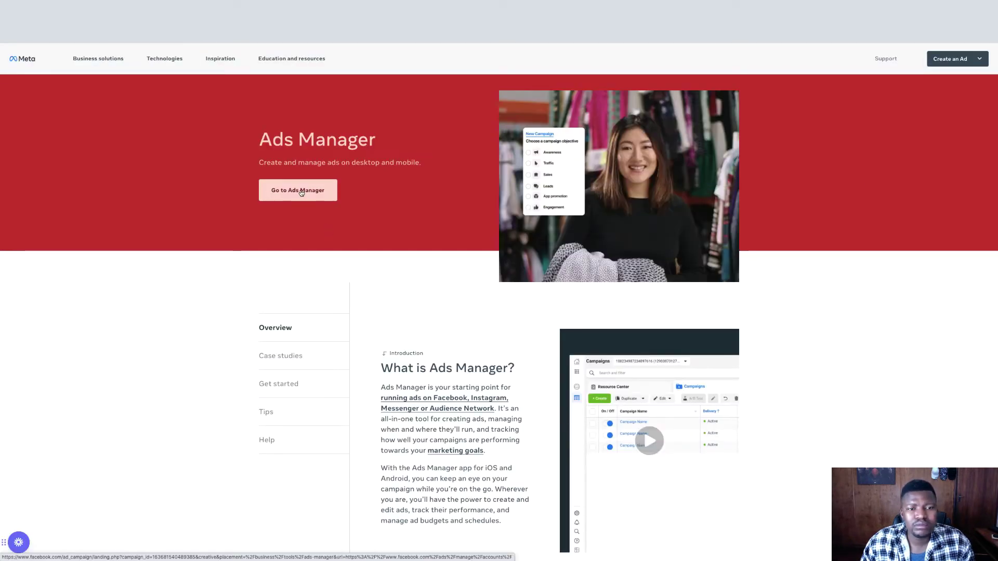
click(302, 192)
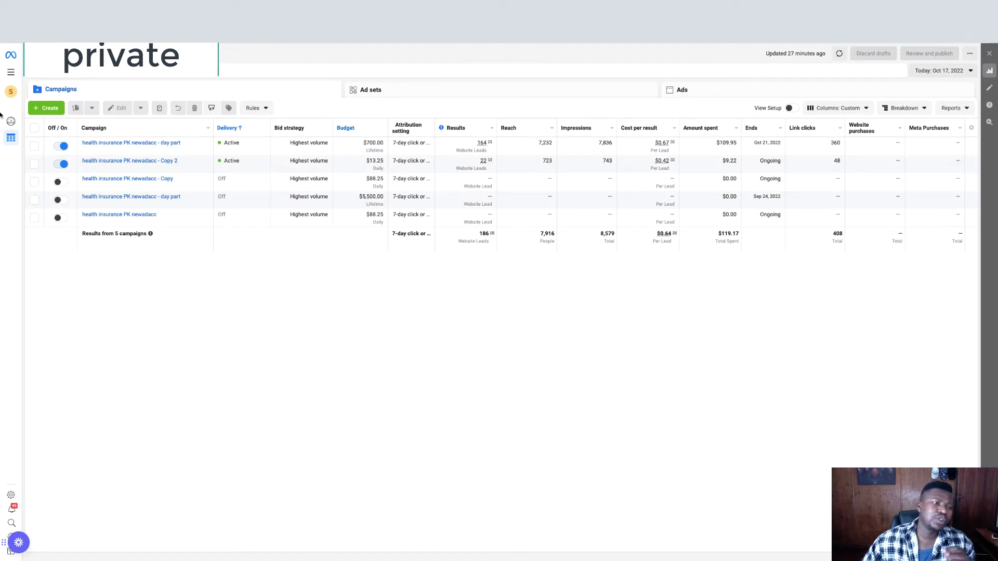
Create a campaign with the Traffic objective, name it Branded, and continue to its ad set.
click(44, 109)
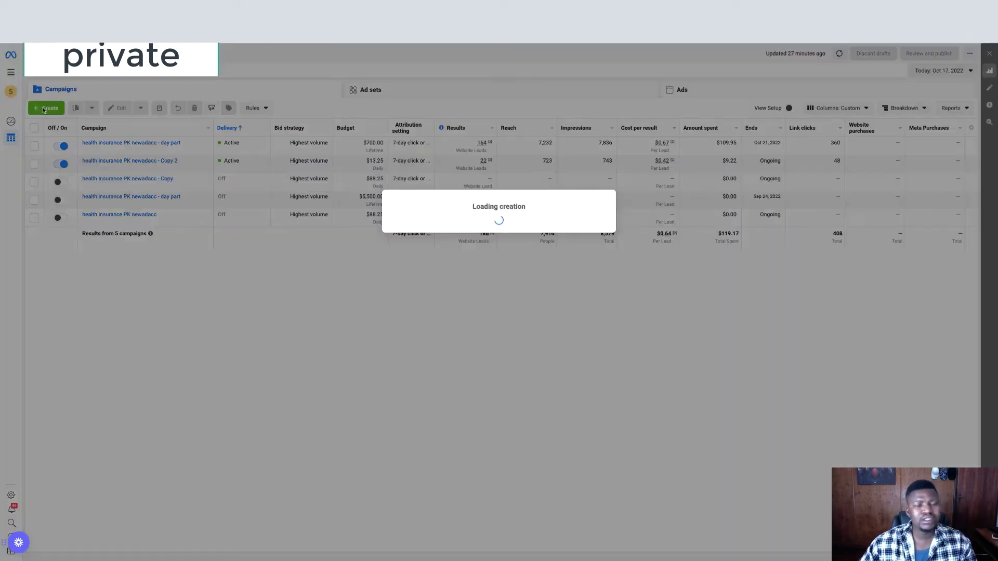
click(396, 268)
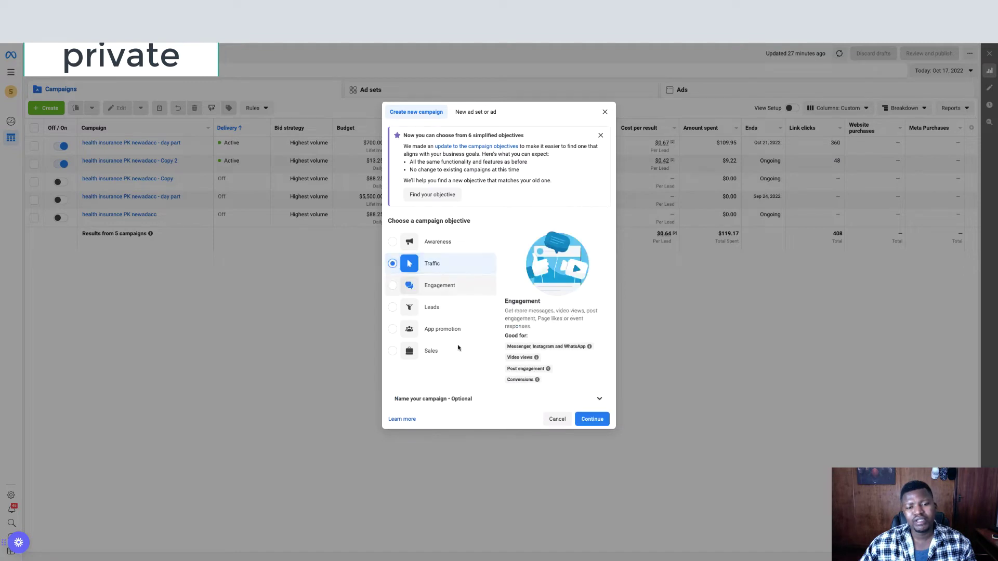
click(589, 419)
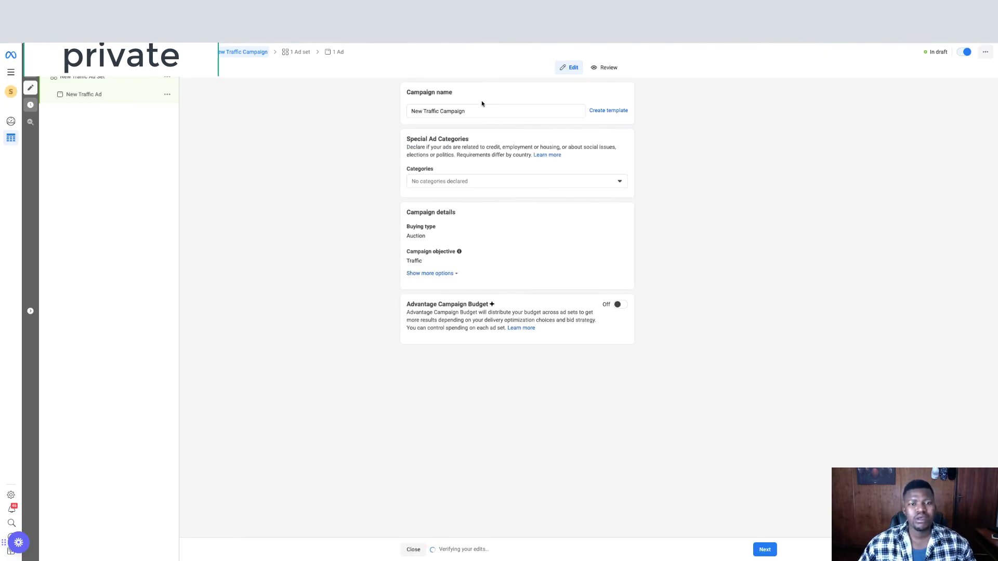
triple_click(462, 109)
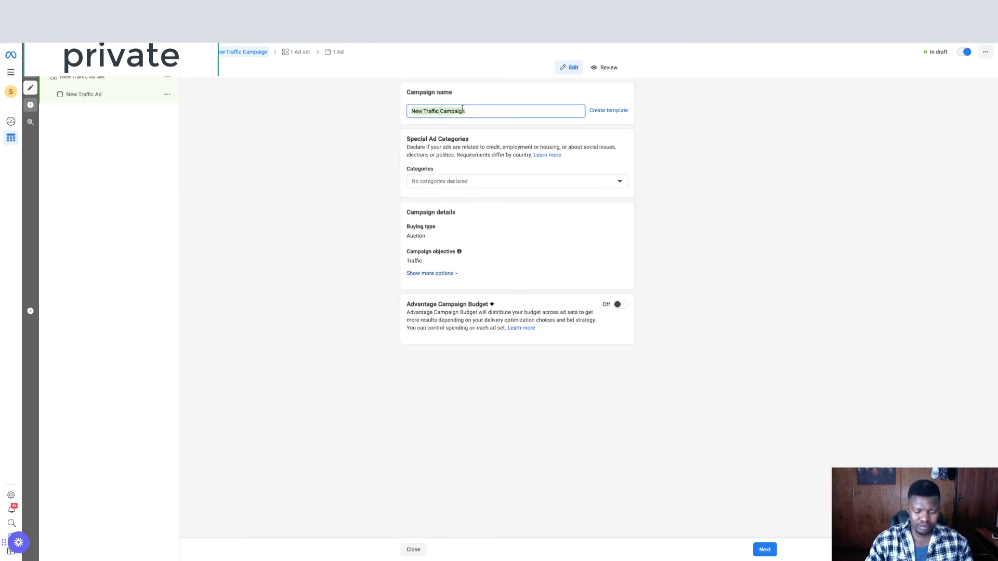
text(Branded)
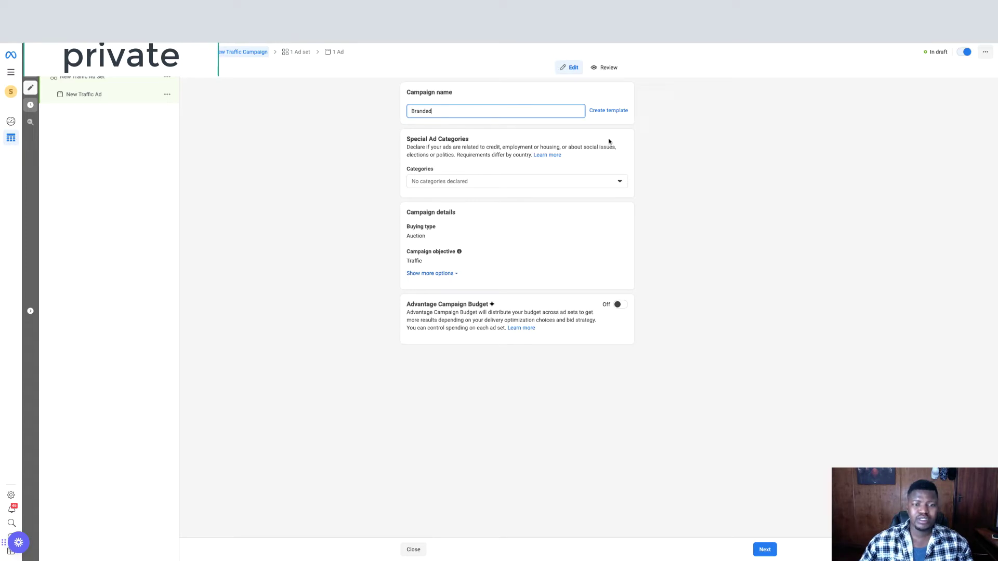
click(833, 222)
click(765, 549)
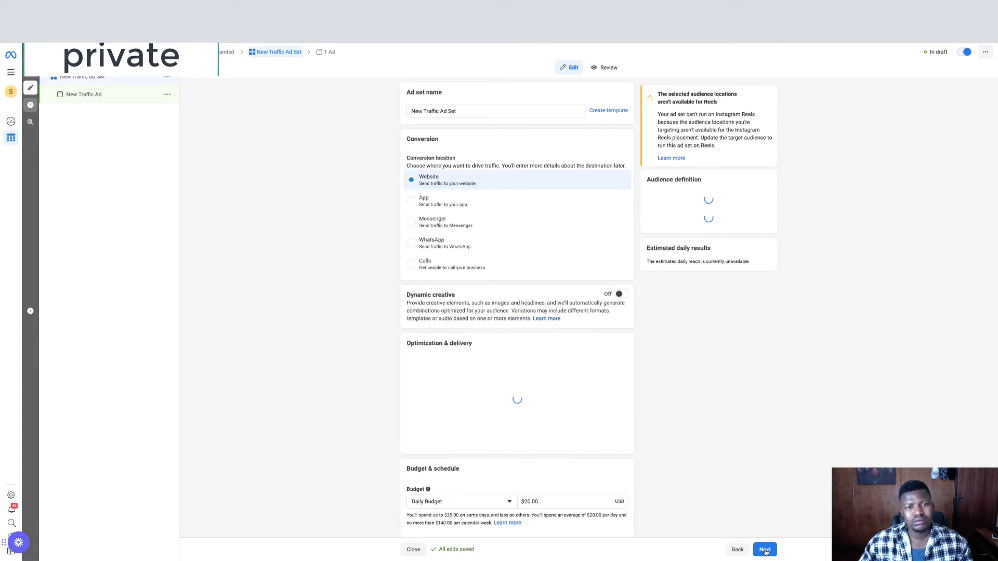
Rename the ad set to usa, review its budget and audience, and continue to the ad.
click(474, 111)
key(ctrl+a)
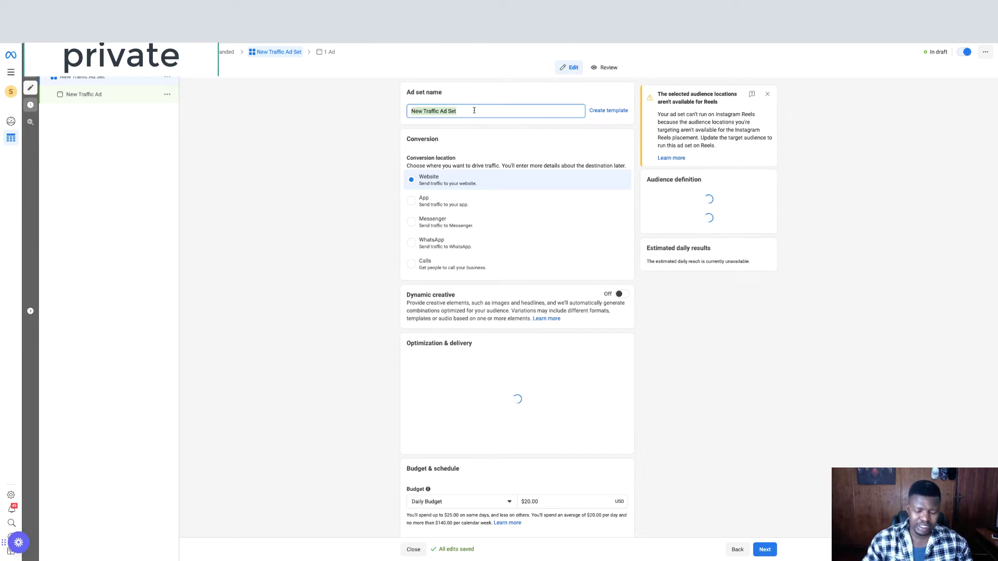
text(usa)
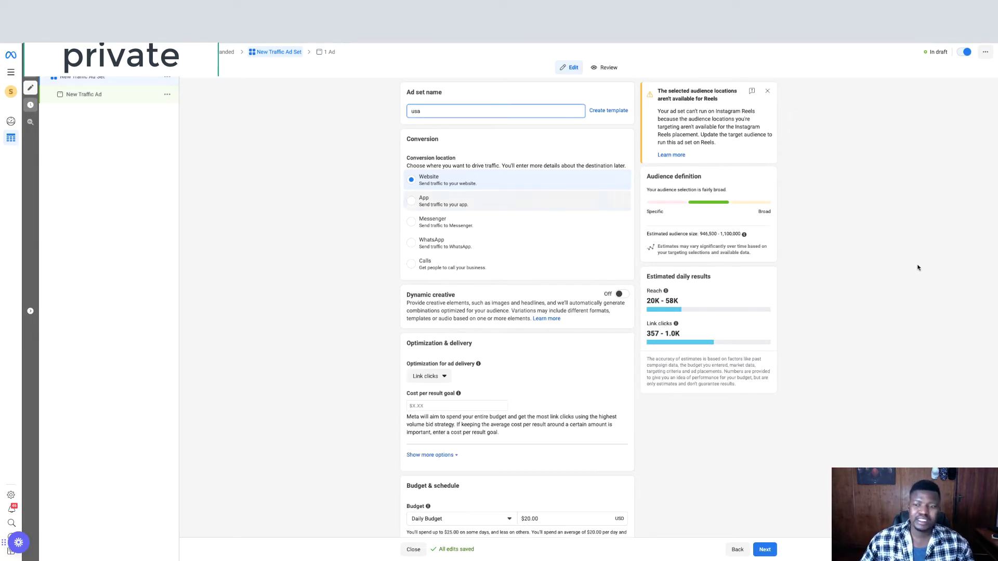
click(829, 302)
scroll(512, 377, down, 6)
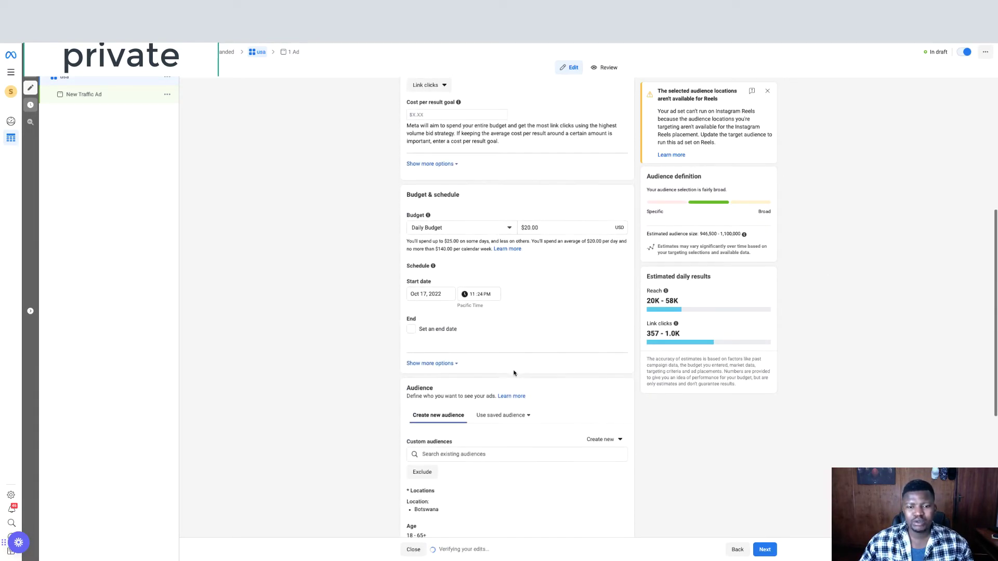
scroll(525, 358, down, 5)
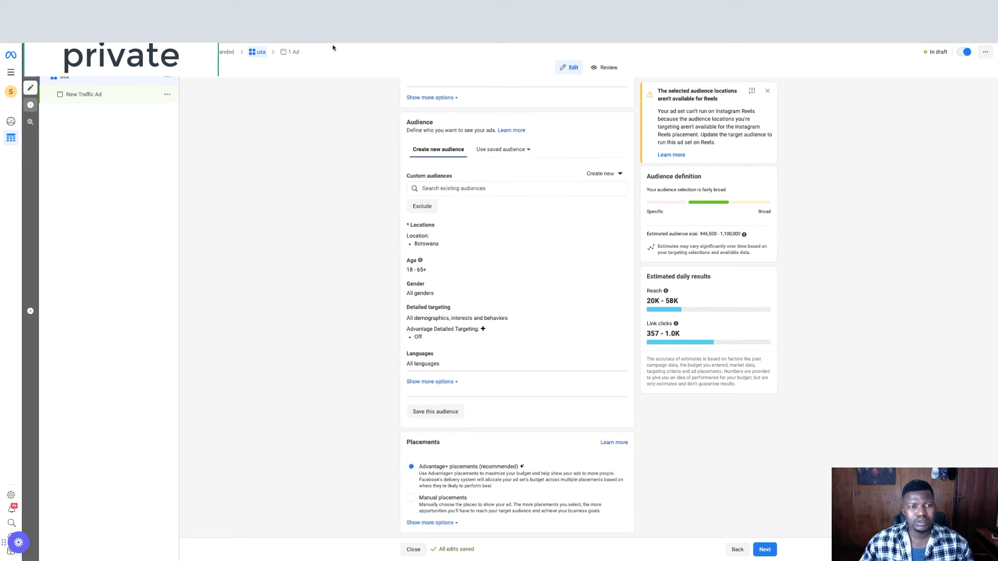
click(764, 550)
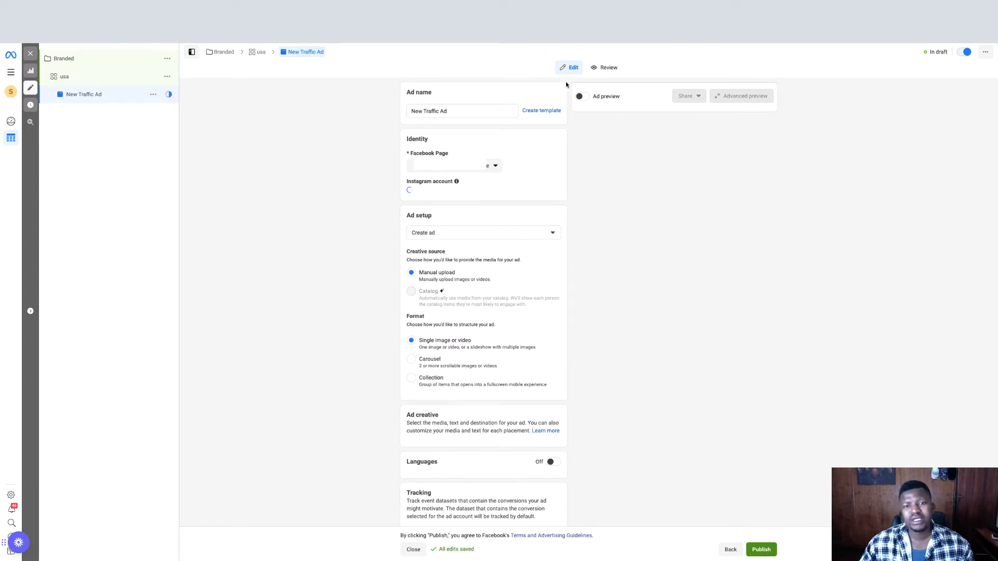
Rename the ad to 'ads Branded Survey'.
click(444, 112)
key(ctrl+a)
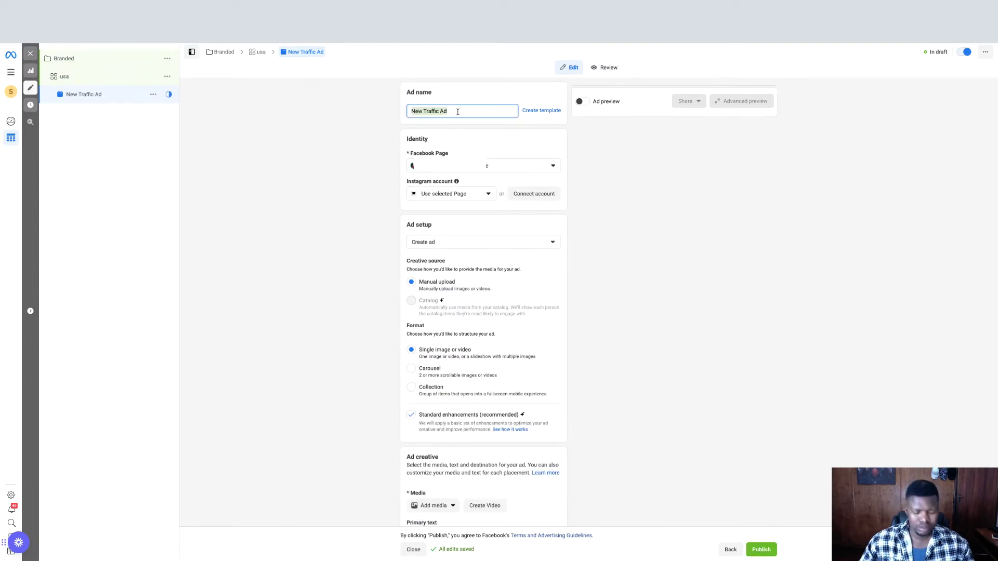
text(ad account)
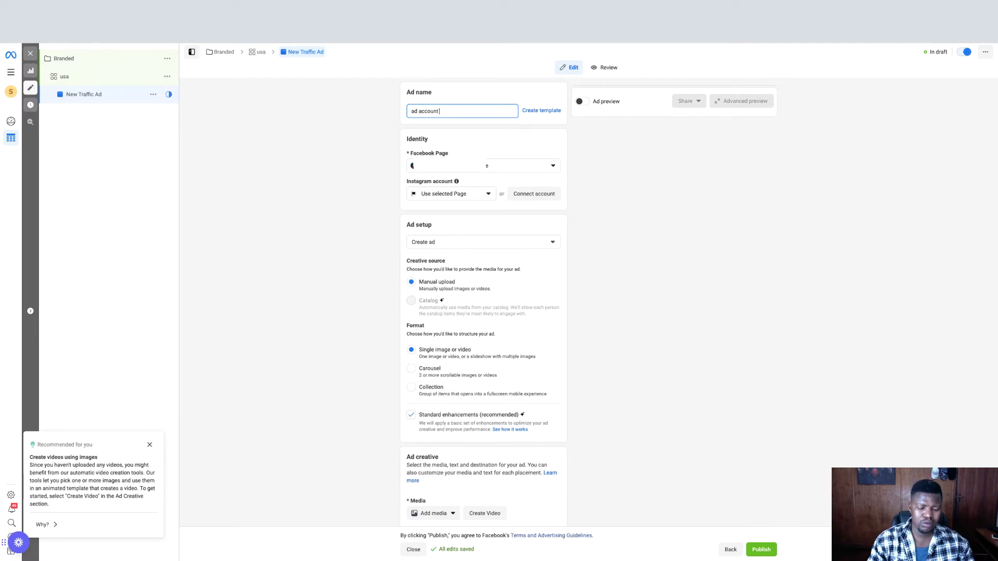
text( 1)
key(ctrl+a)
text(ad)
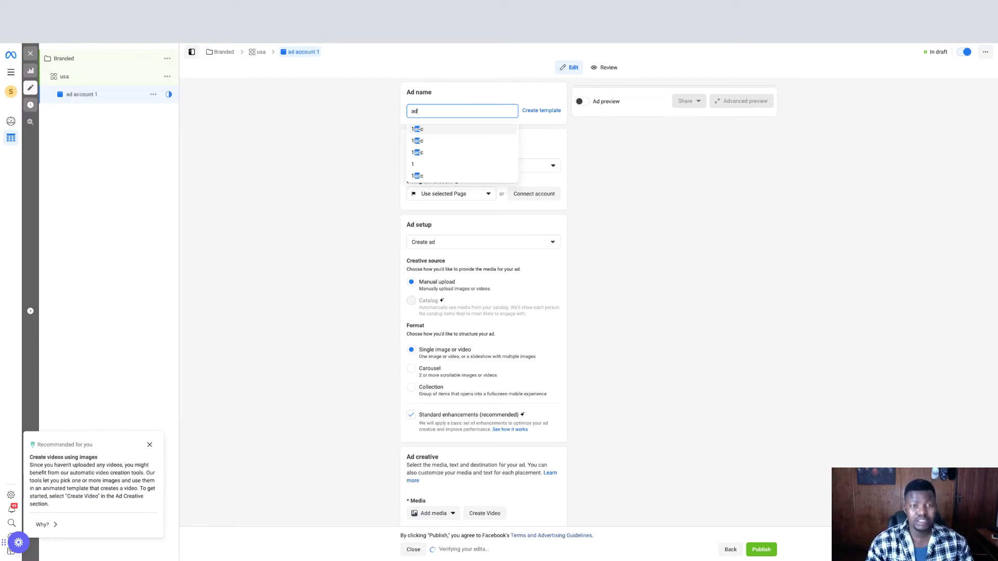
text(s Brand)
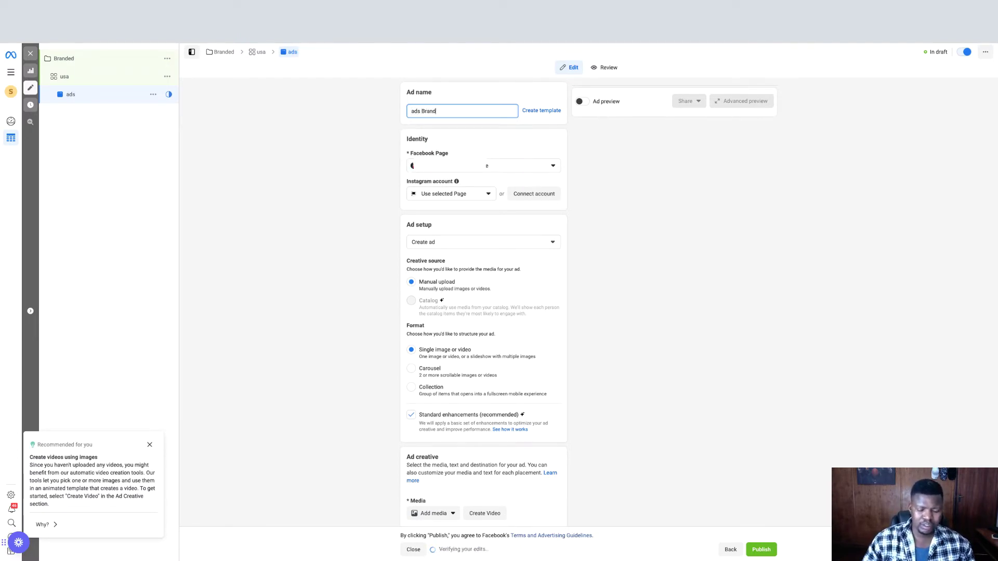
text(ed Survey)
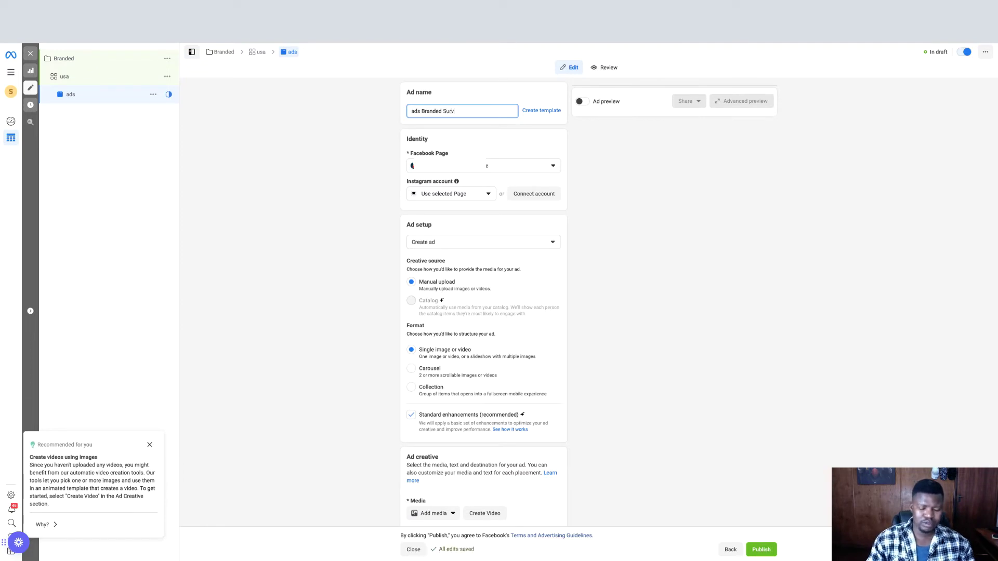
Turn on the ad preview and choose the Facebook Page the ad runs from.
click(580, 101)
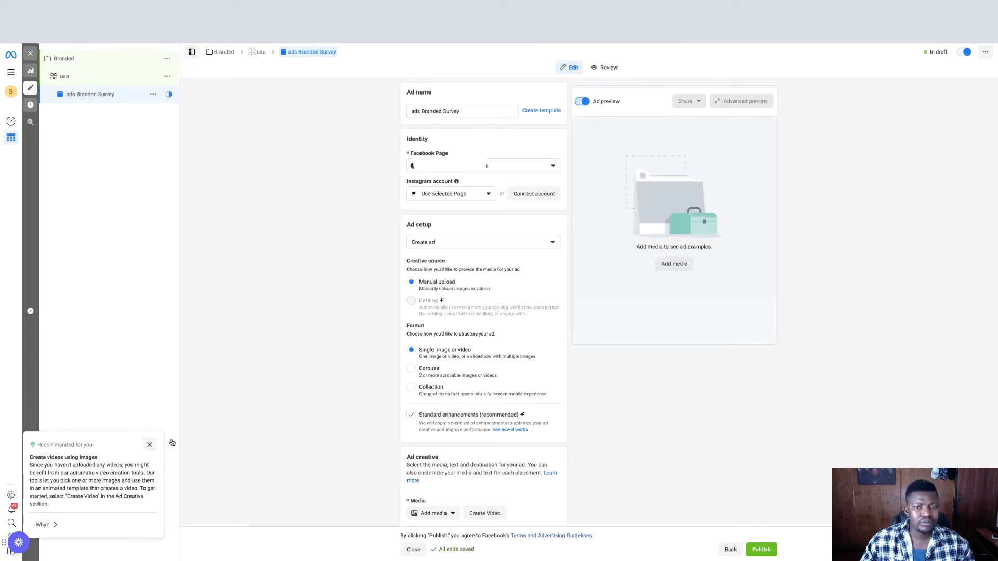
click(149, 444)
click(513, 169)
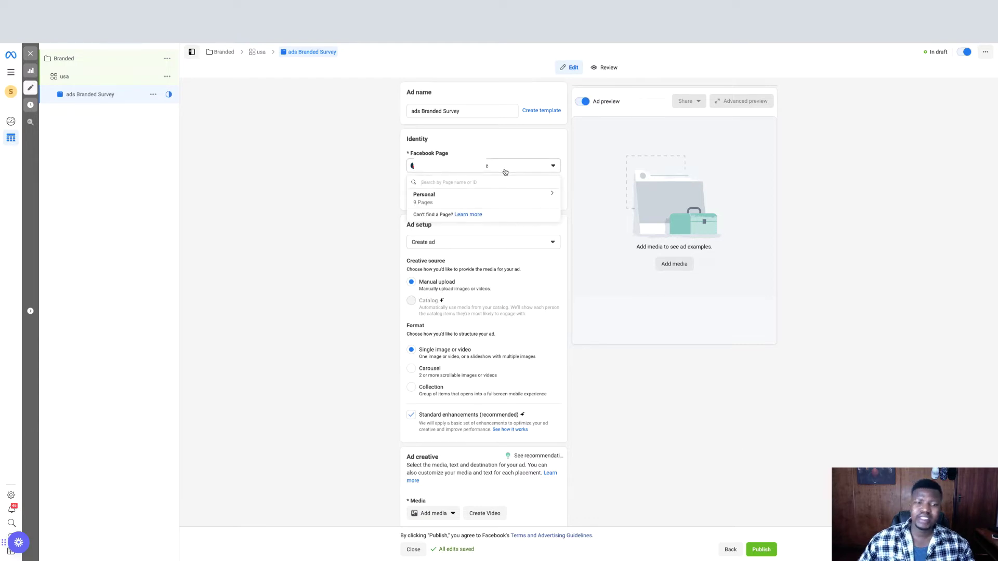
click(549, 201)
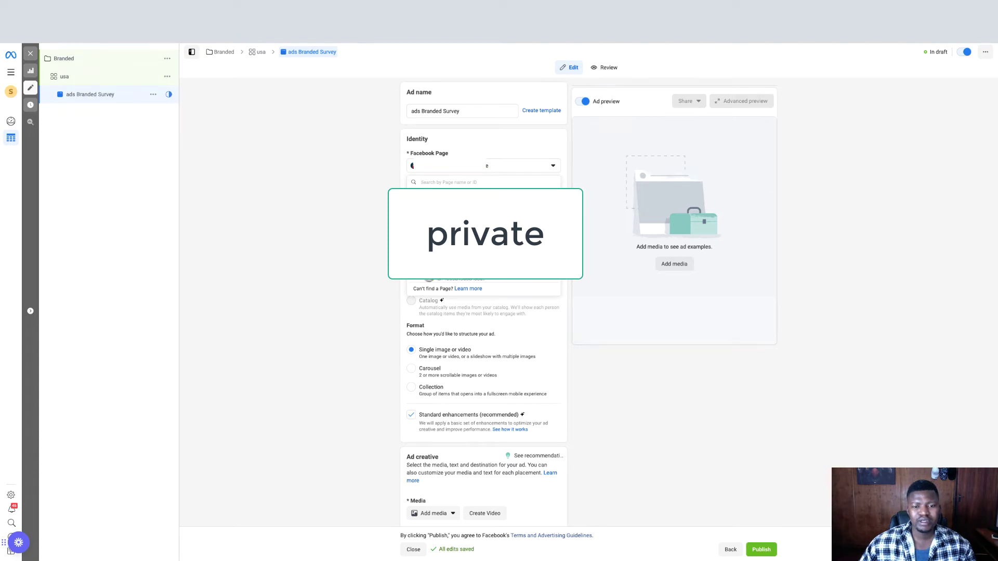
click(457, 280)
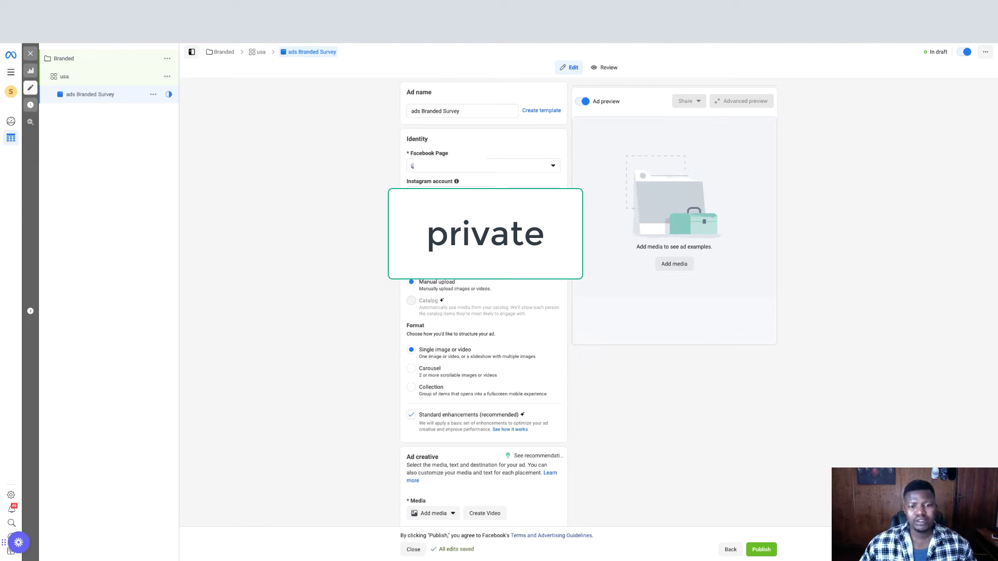
scroll(524, 253, down, 7)
click(410, 162)
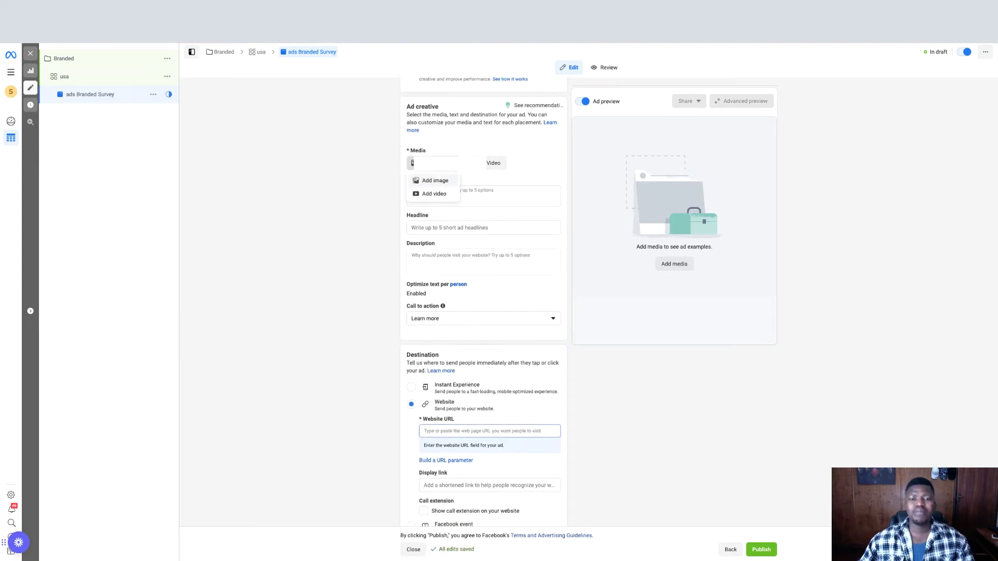
Upload survey junkie.jpeg from the Desktop as a new ad image.
click(431, 182)
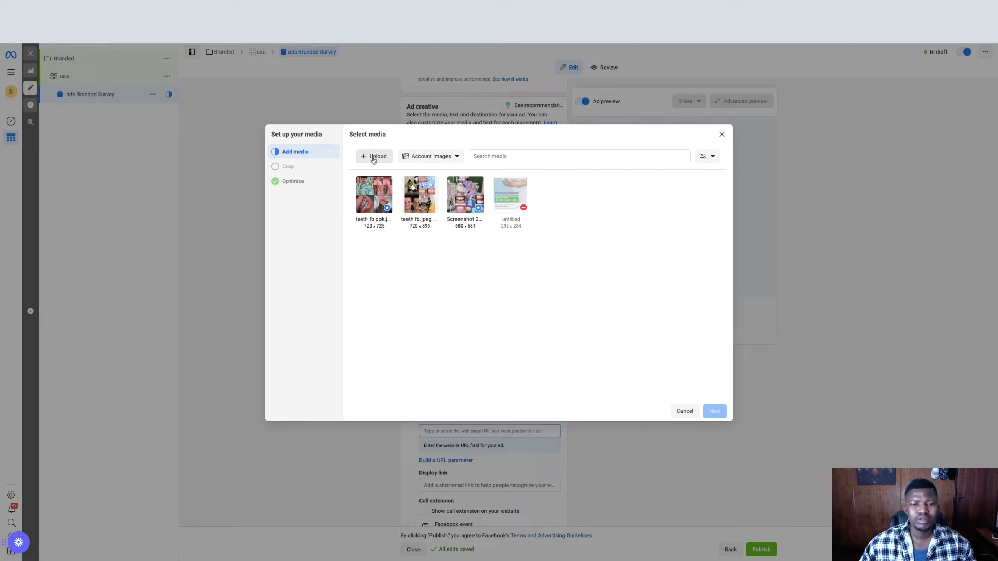
click(373, 158)
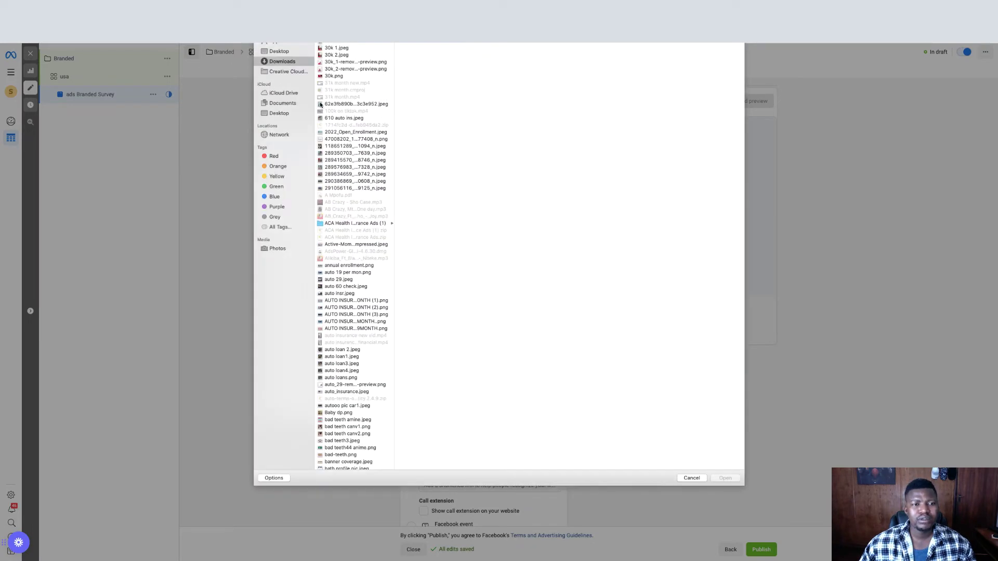
click(276, 113)
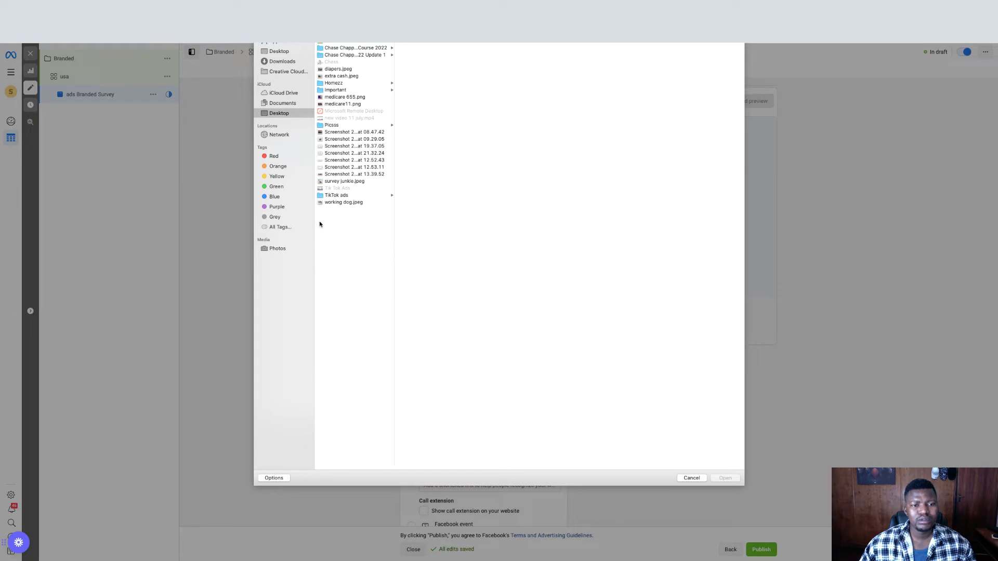
click(358, 182)
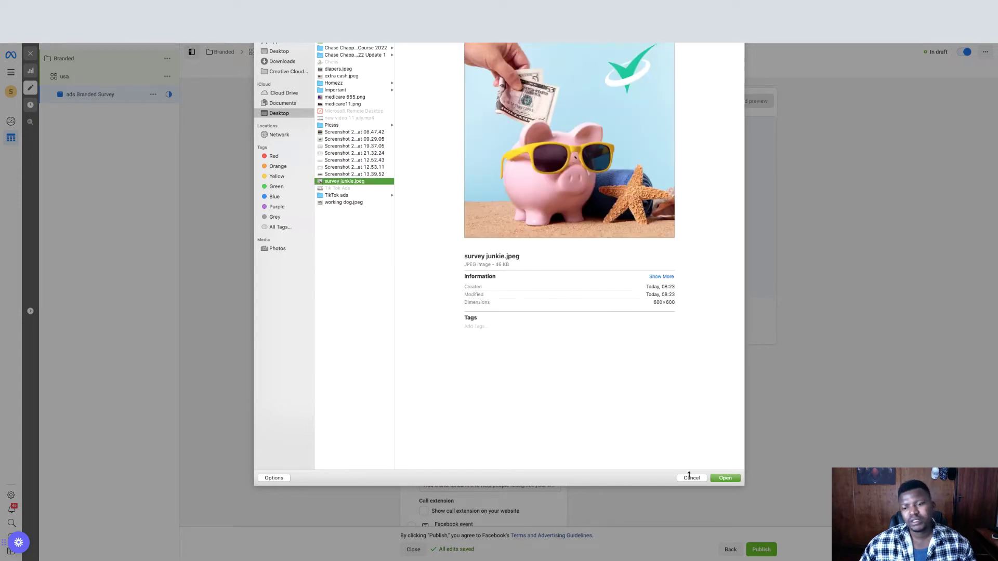
click(724, 478)
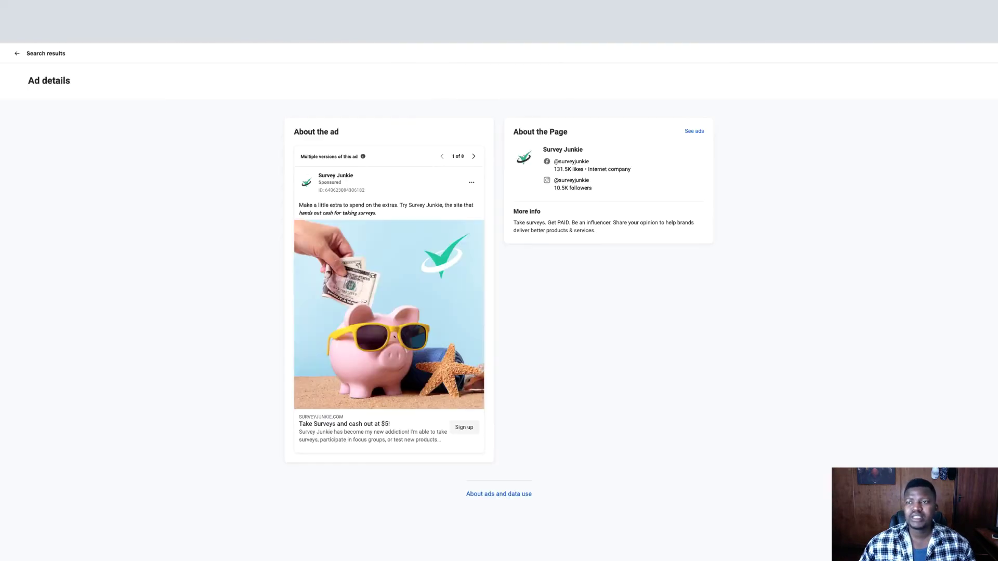
Select the whole Survey Junkie ad text paragraph in Ad Library and copy it.
triple_click(374, 204)
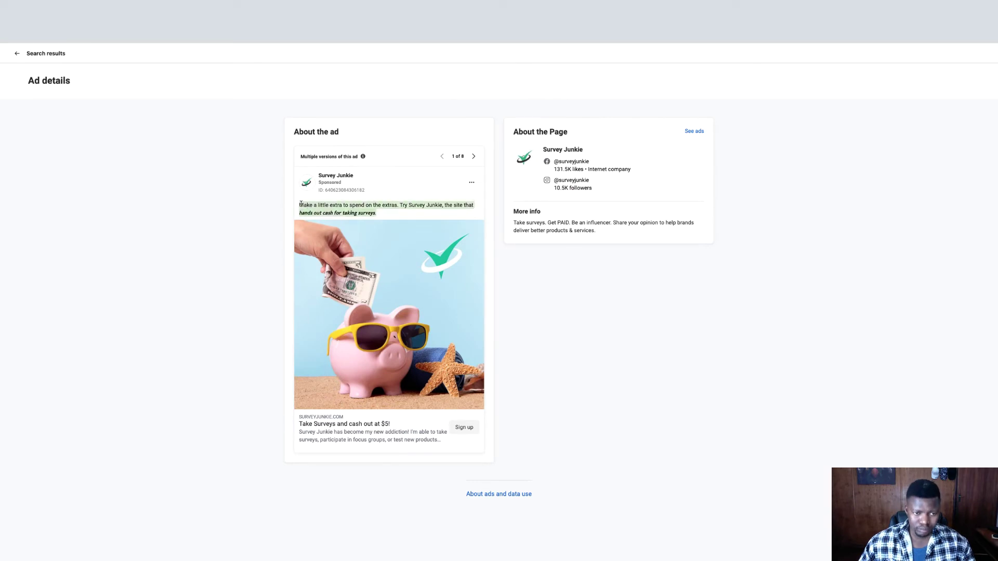
click(353, 206)
right_click(352, 205)
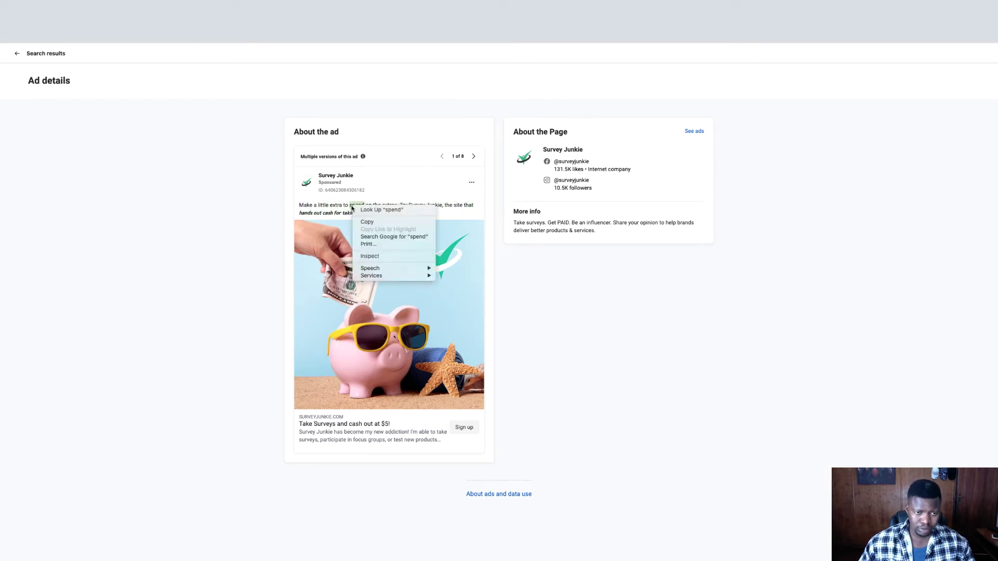
click(449, 215)
triple_click(304, 208)
click(300, 206)
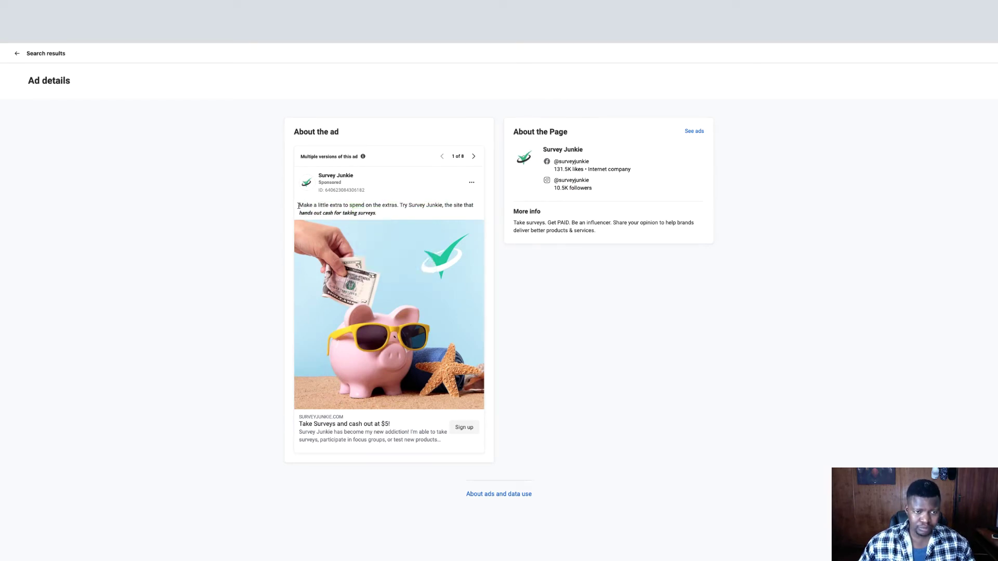
triple_click(299, 206)
right_click(368, 206)
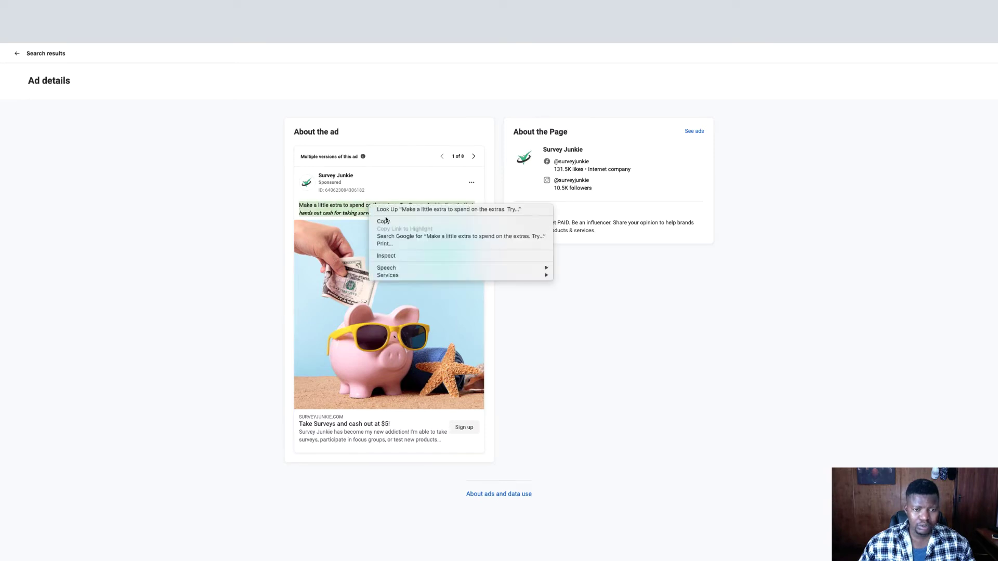
click(386, 222)
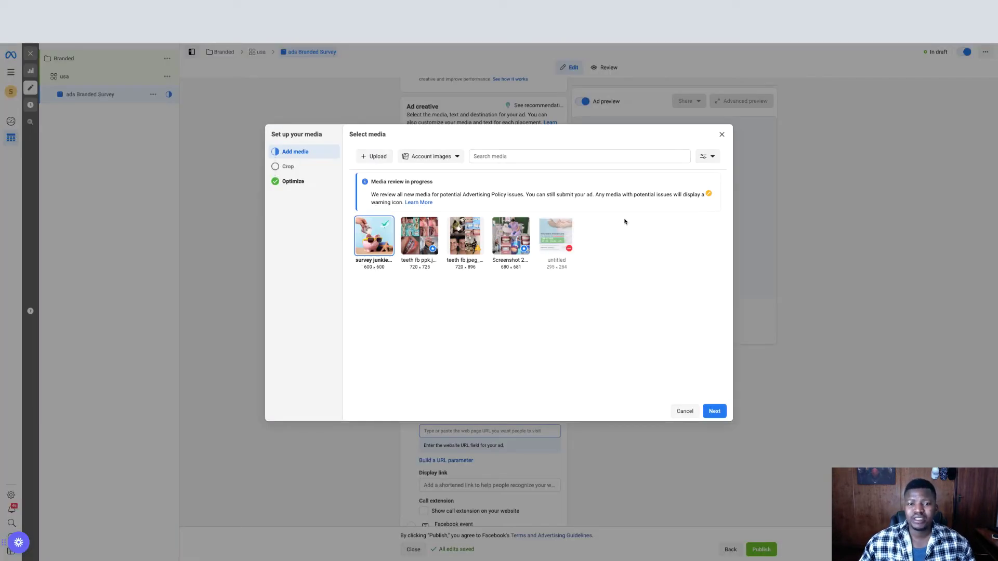
Keep Original crop for every placement, including Right column, and accept the Advantage+ creative defaults.
click(713, 413)
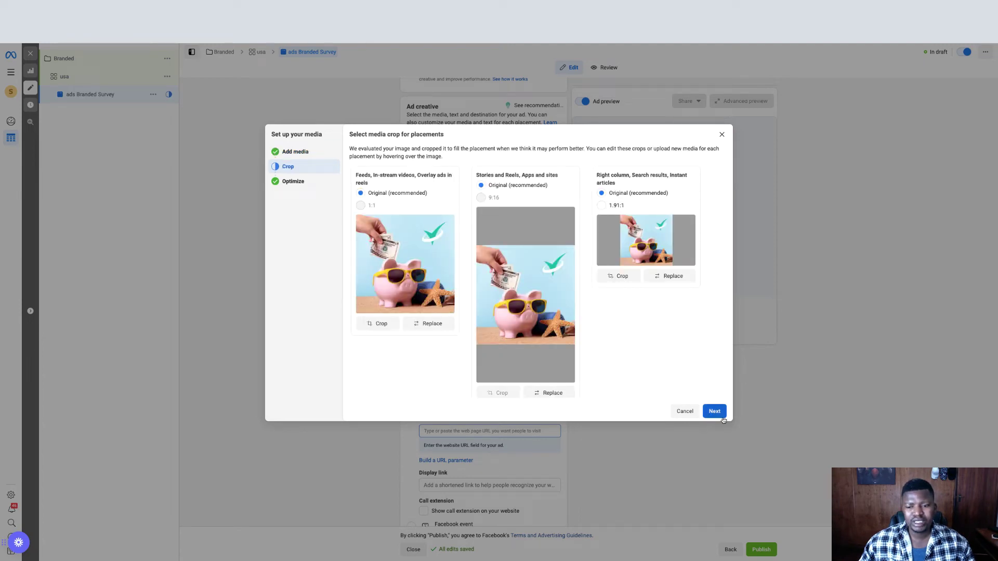
click(602, 205)
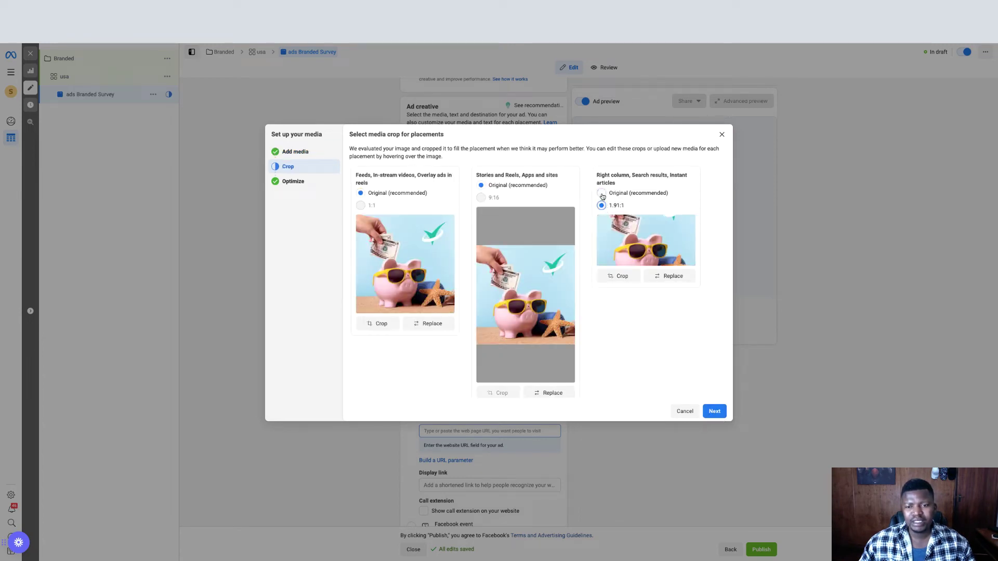
click(601, 193)
click(713, 413)
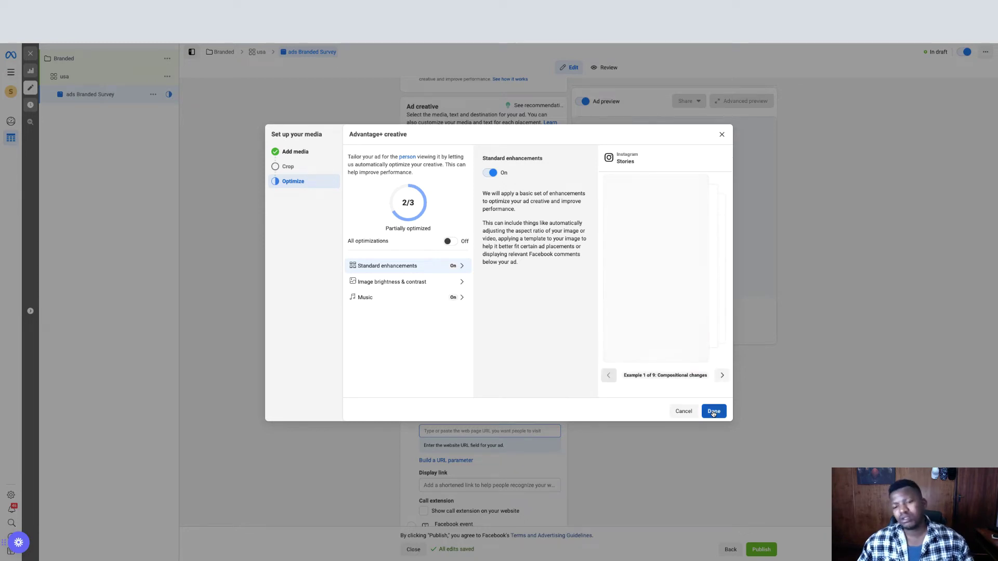
click(714, 411)
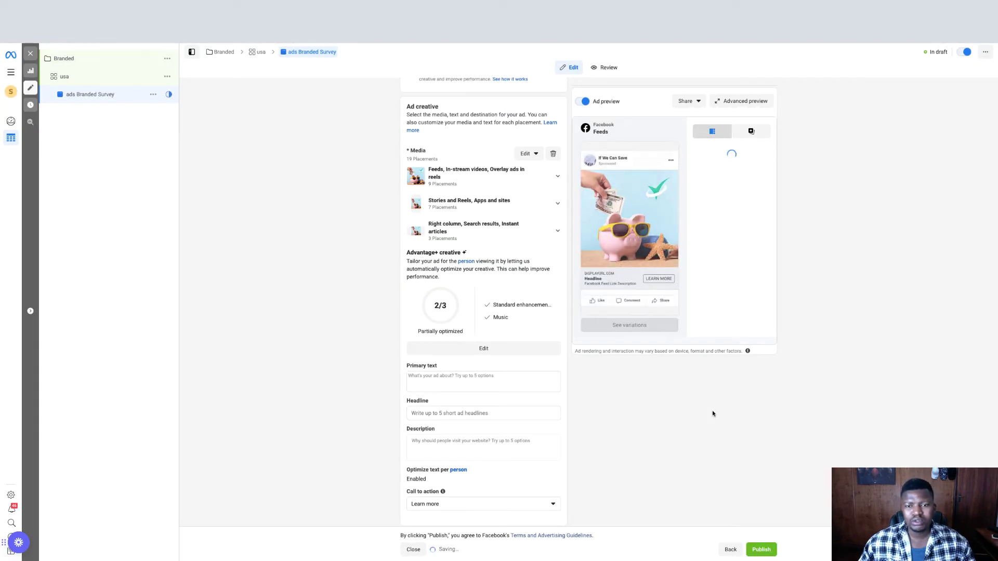
Paste the Survey Junkie copy, starting 'Make a little extra to spend', into Primary text.
click(479, 377)
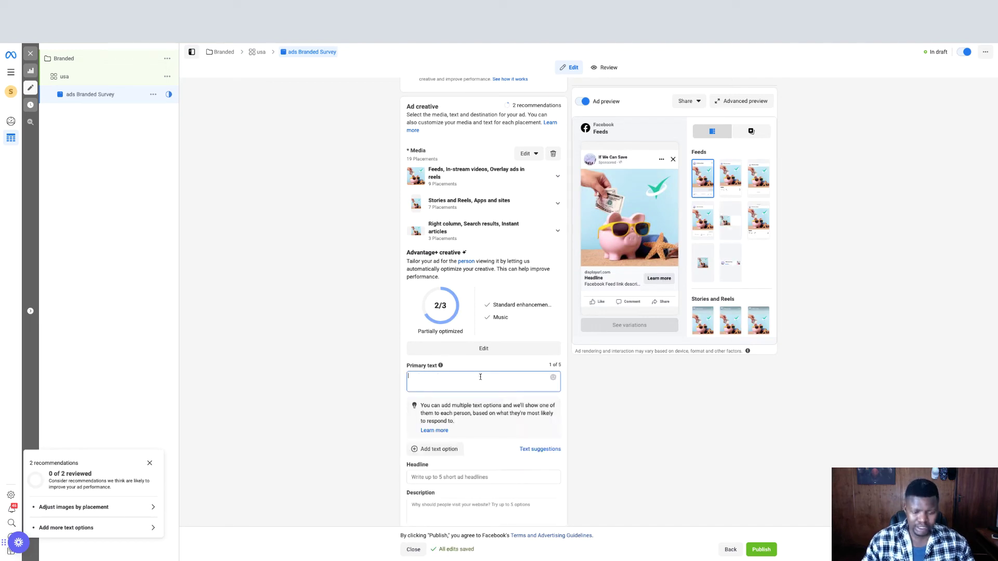
text(Make a little extra to spend on the Extras. Try Survey Junkie, the site that hands out cash for taking surveys.)
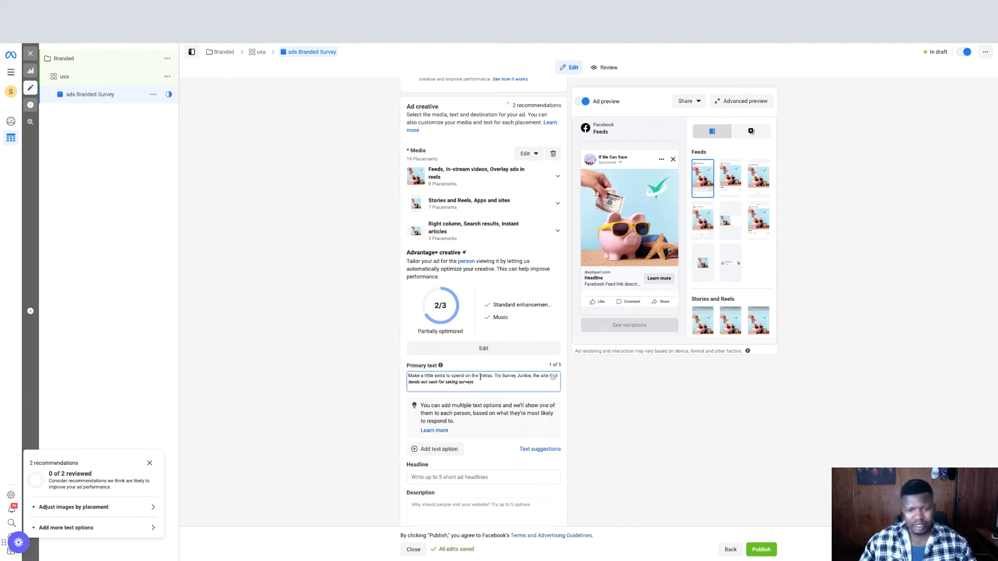
click(643, 395)
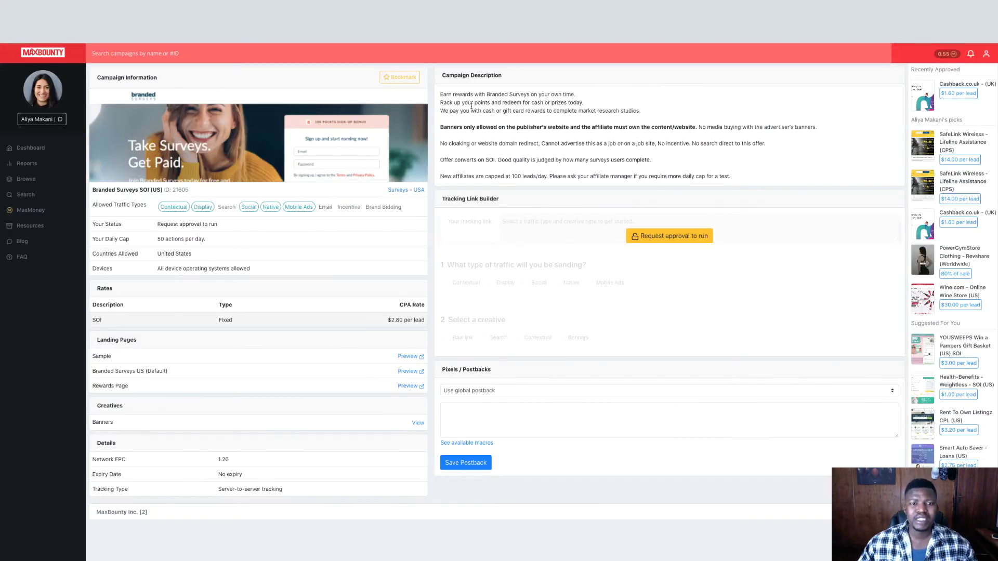
Select the first two MaxBounty Campaign Description lines for Branded Surveys and copy them.
triple_click(512, 94)
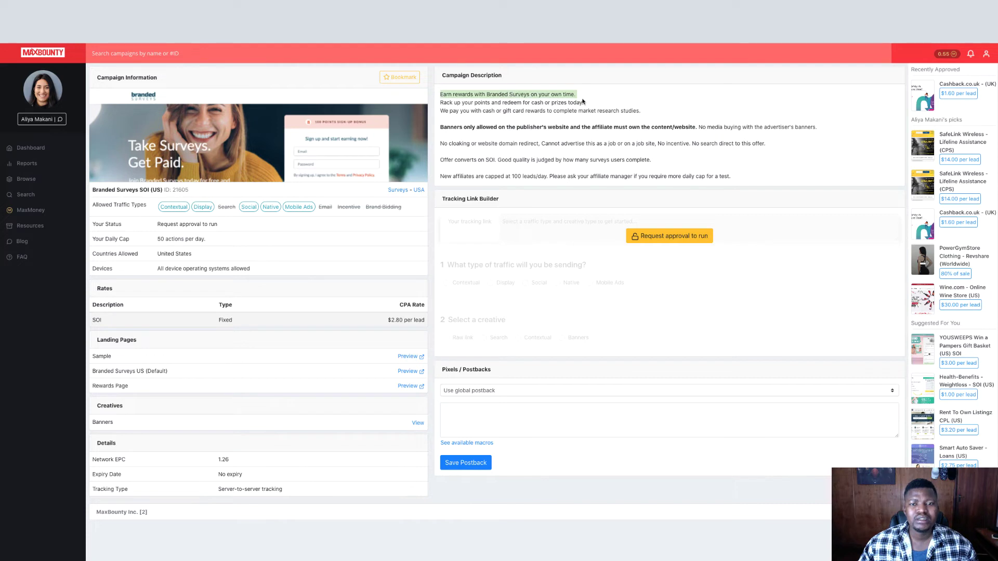
drag(583, 101, 440, 94)
right_click(490, 101)
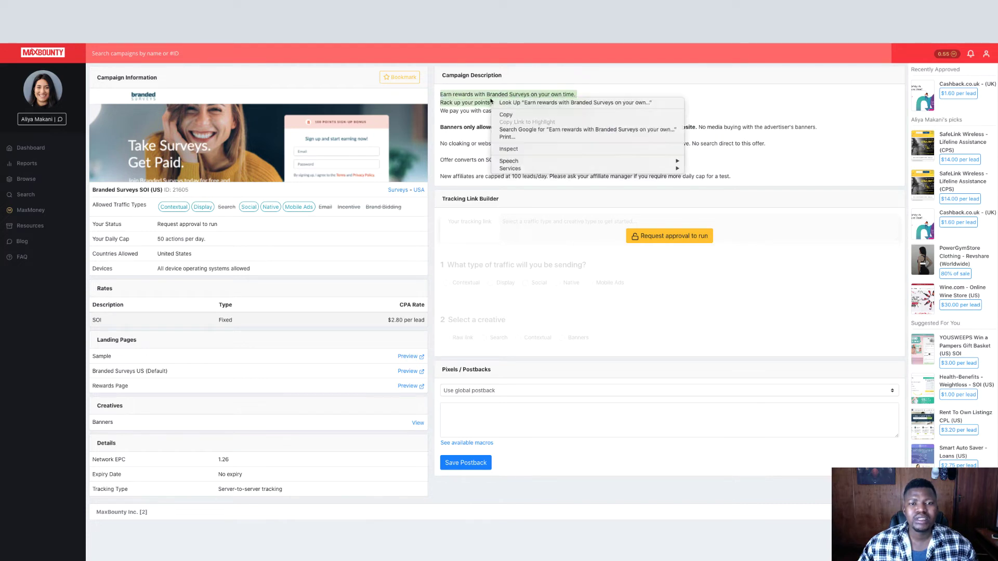
click(507, 114)
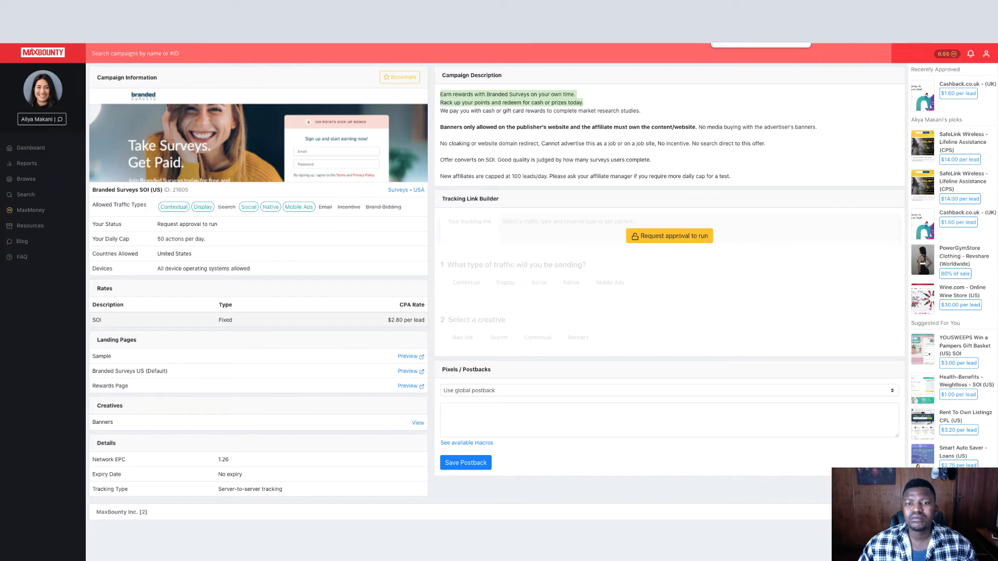
key(super+Tab)
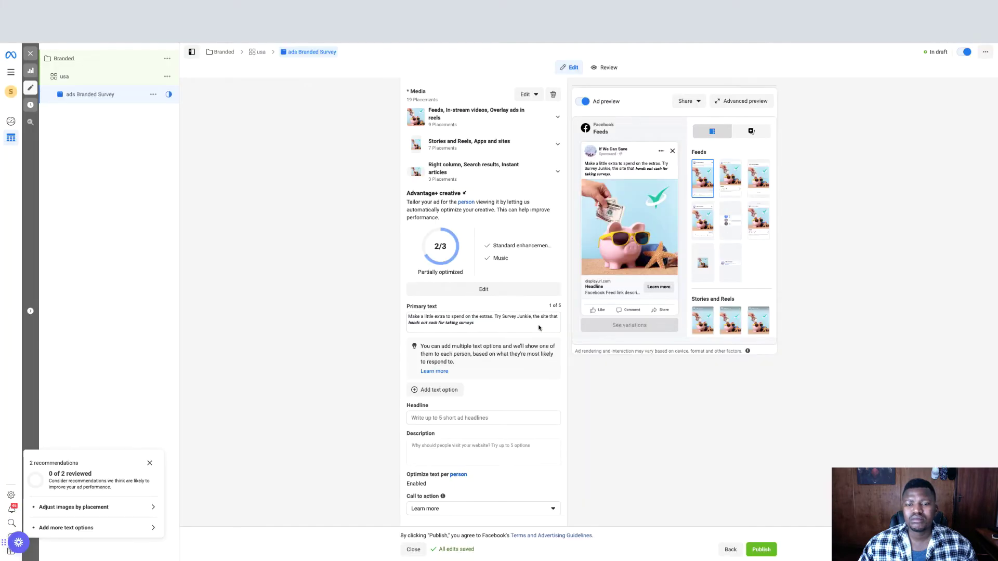
Paste the Branded Surveys earn-rewards-on-your-own-time lines into the ad headline.
click(464, 417)
key(ctrl+v)
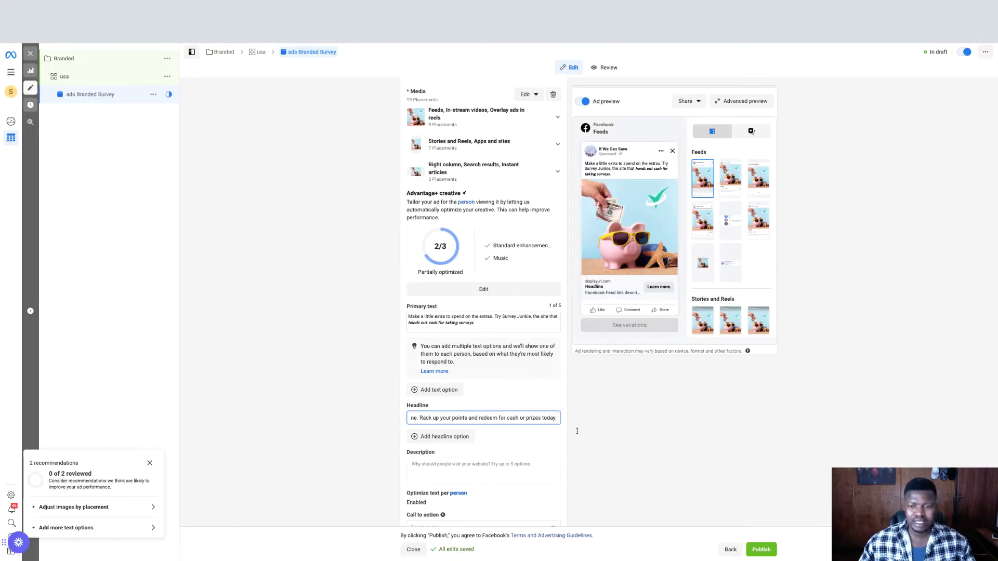
click(577, 430)
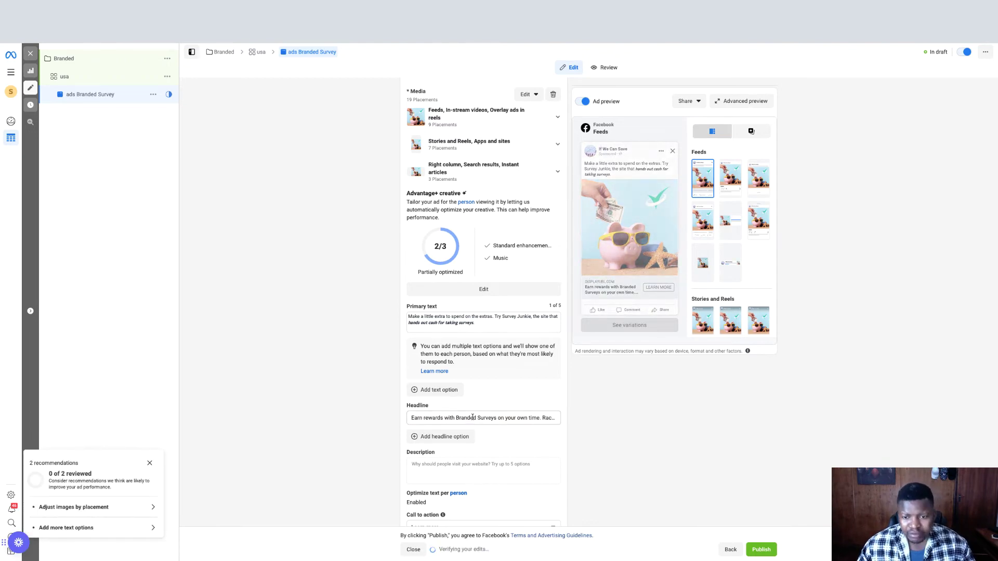
Copy the 'We pay you' line from the MaxBounty Branded Surveys description.
key(ctrl+Tab)
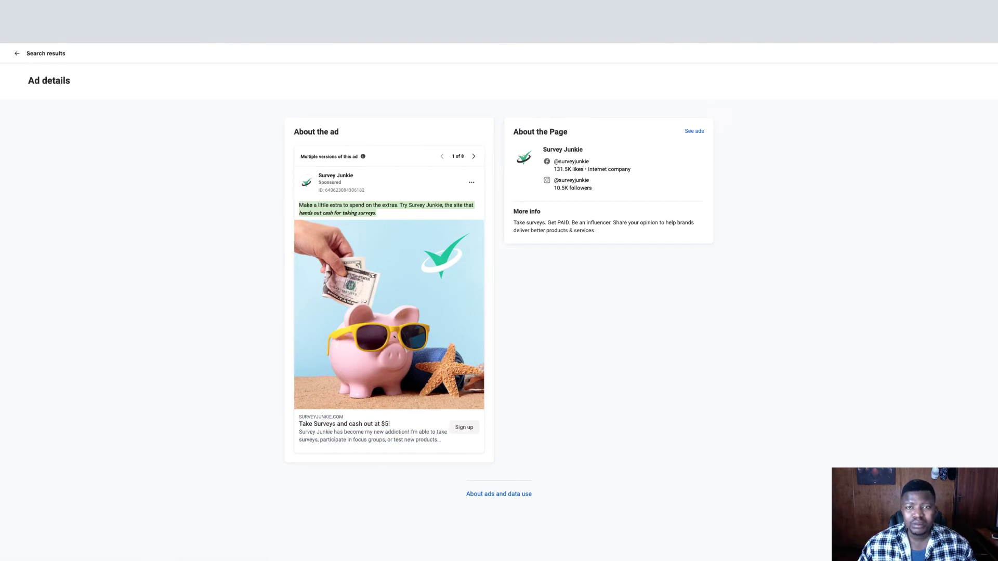
key(ctrl+Tab)
click(489, 111)
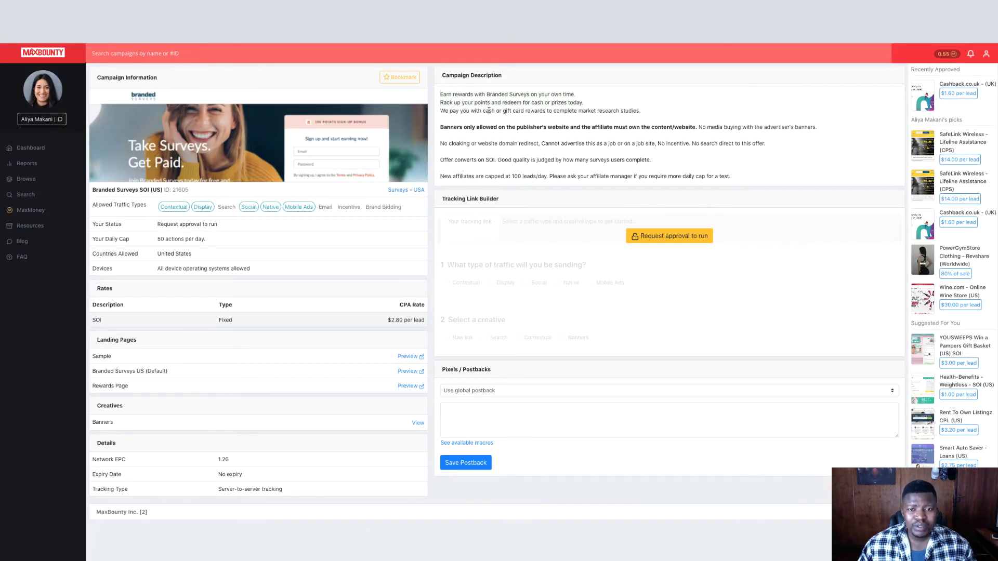
triple_click(552, 111)
right_click(553, 110)
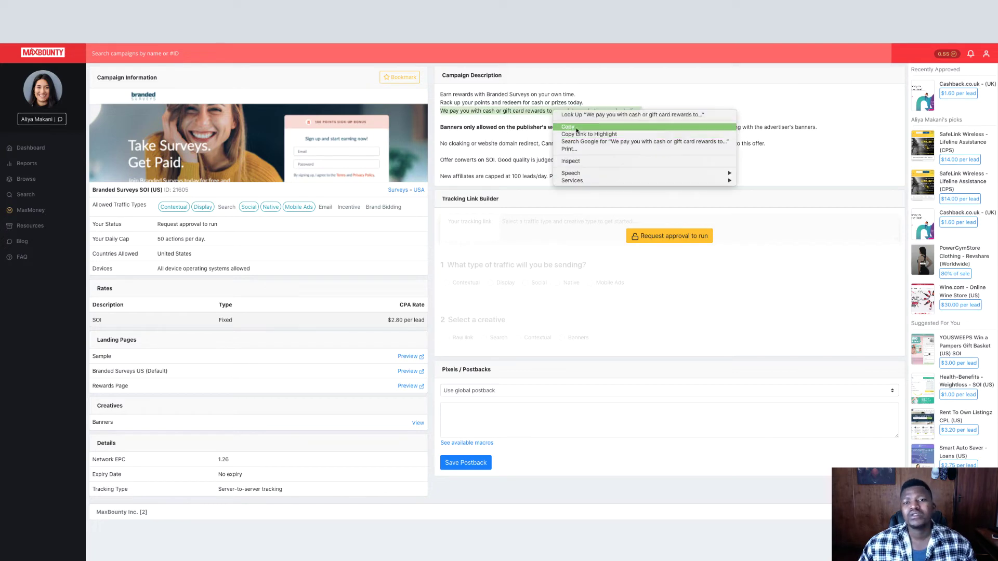
click(567, 127)
key(ctrl+shift+Tab)
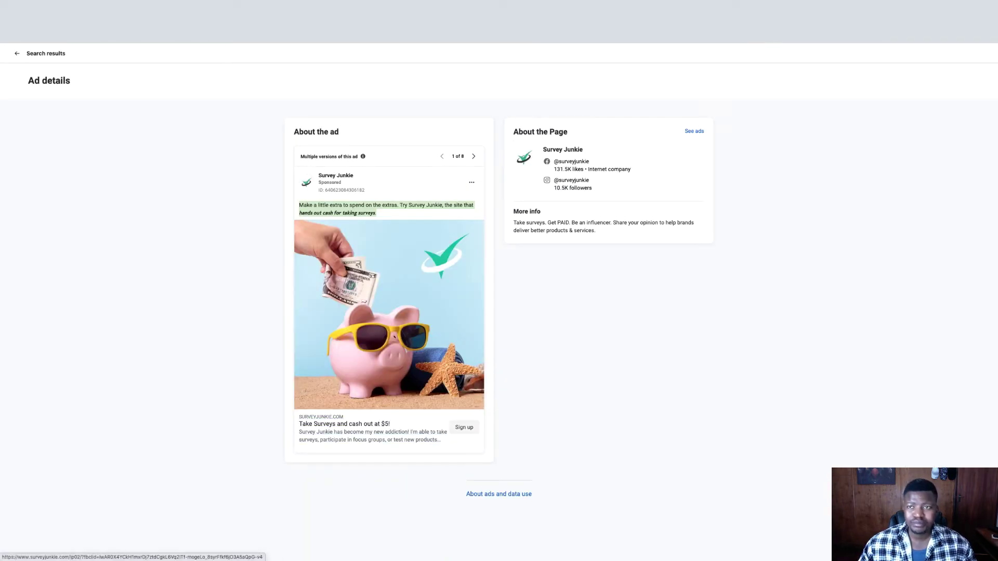
key(ctrl+shift+Tab)
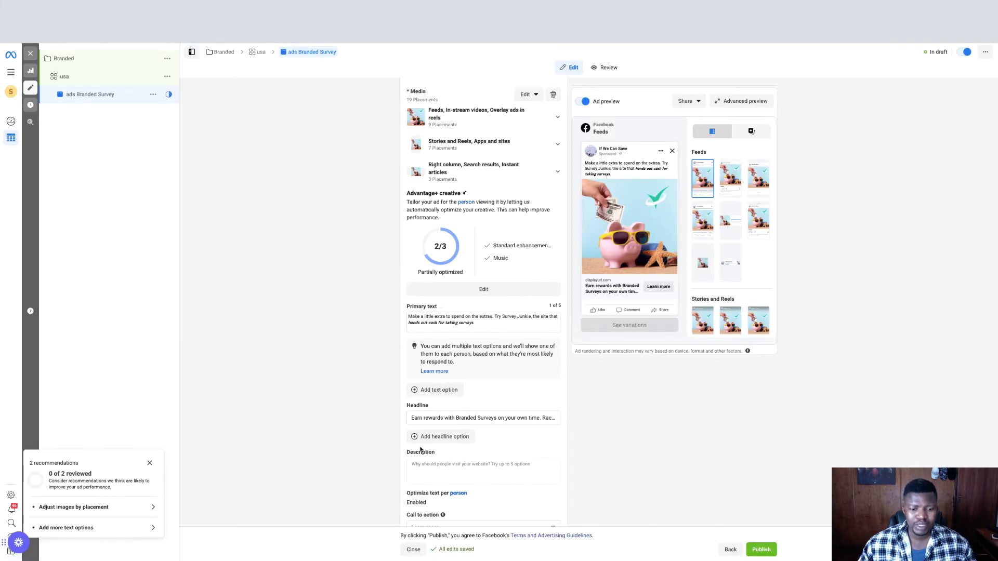
Add a second headline option containing the 'We pay you with cash or gift card rewards' line.
click(440, 438)
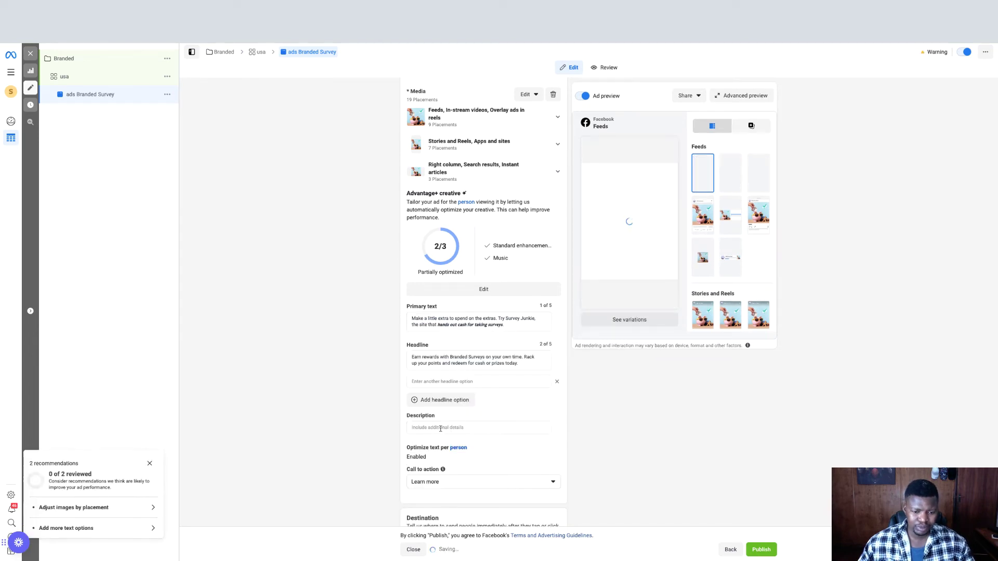
click(438, 427)
click(448, 384)
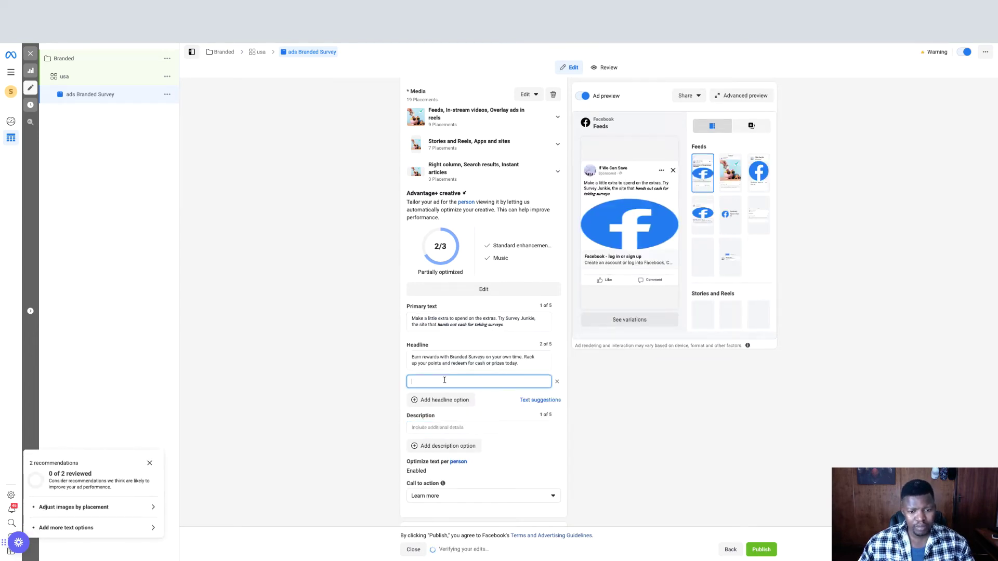
key(ctrl+v)
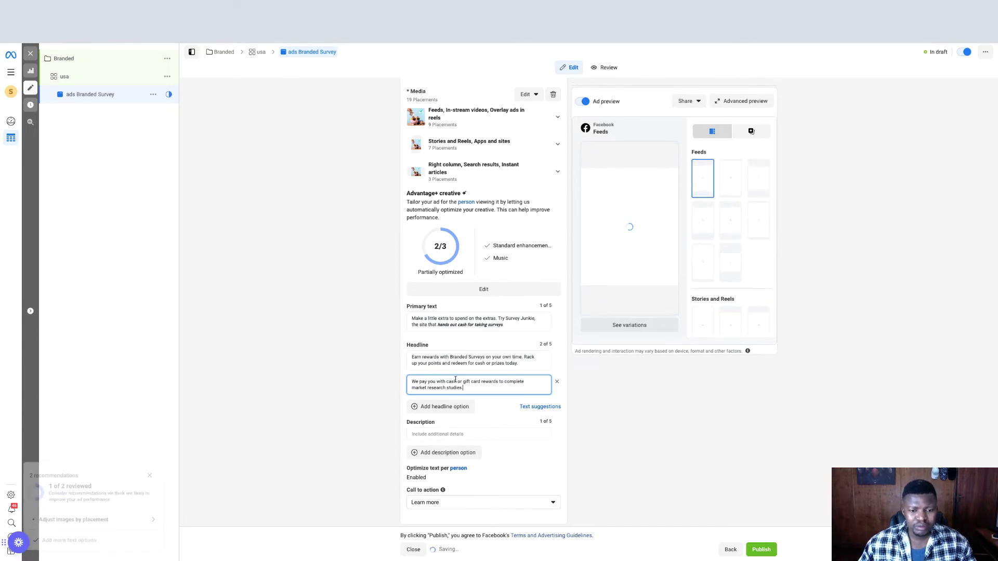
Move the first headline's 'Earn rewards' text into the ad description.
click(472, 365)
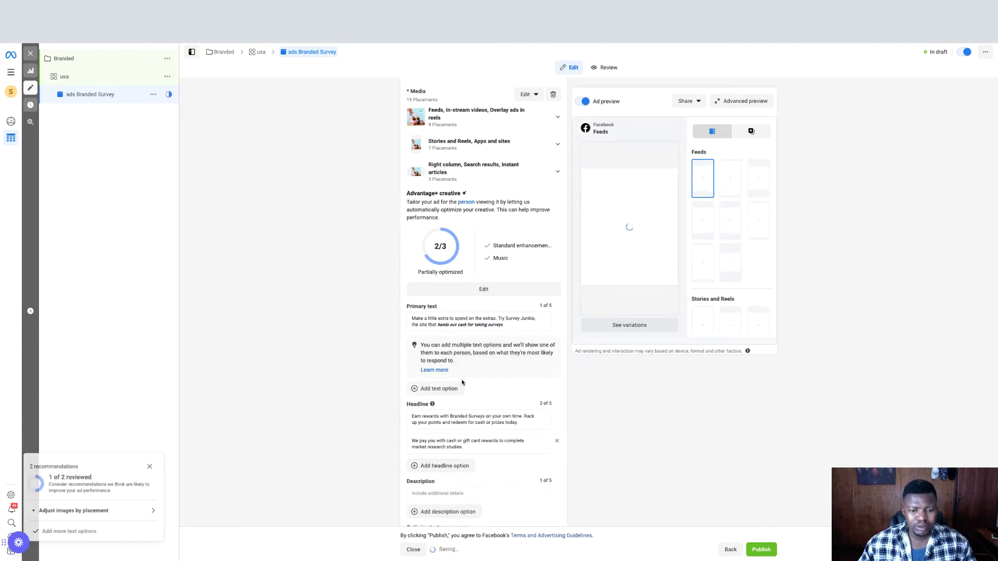
triple_click(457, 420)
key(BackSpace)
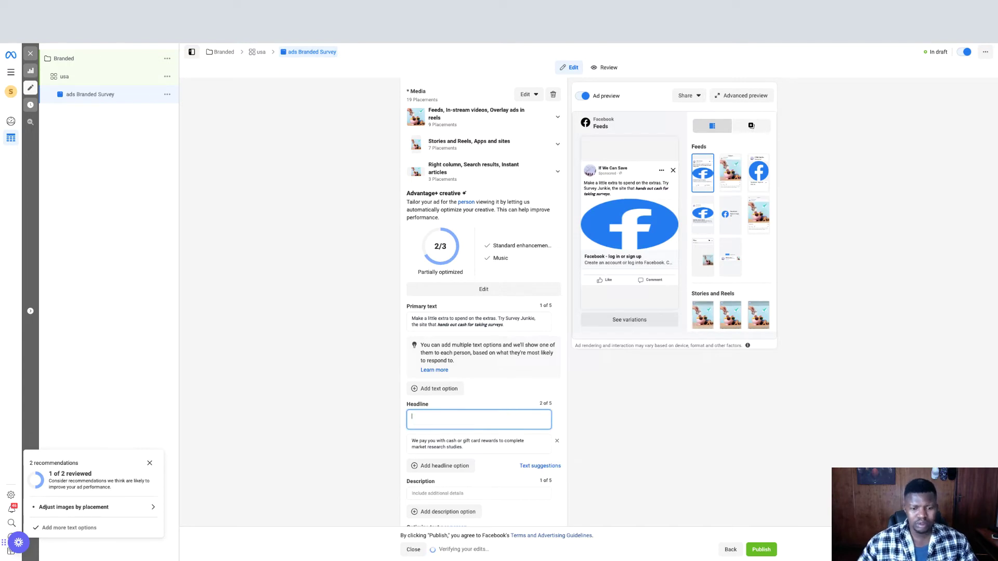
click(468, 488)
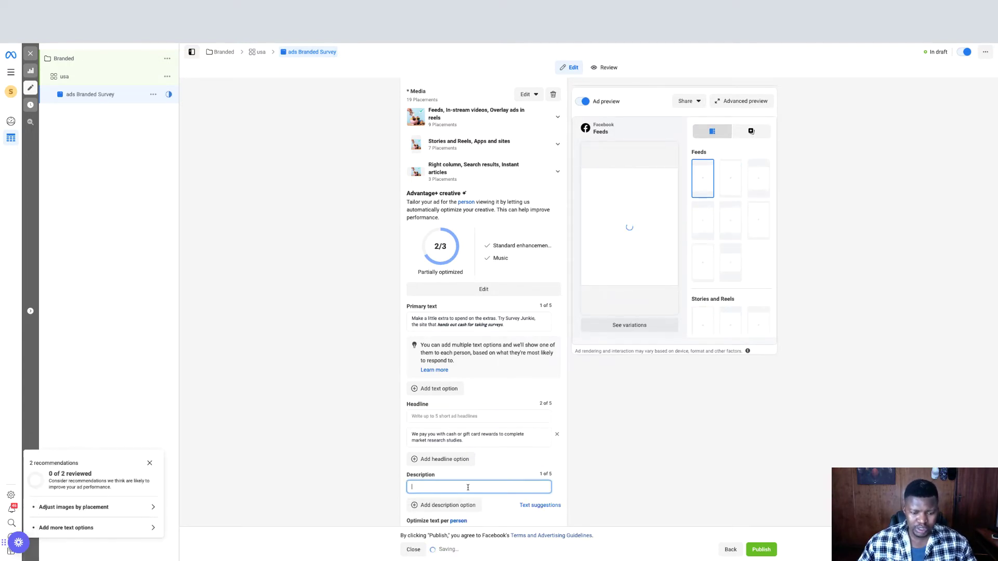
key(ctrl+v)
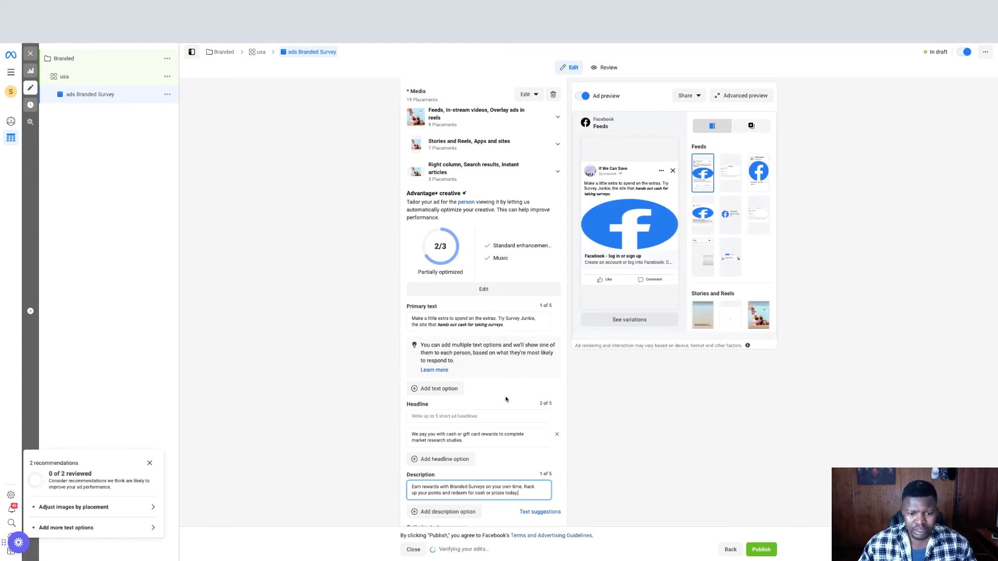
Cut the 'We pay you' line from the second option and make it the only headline.
triple_click(503, 437)
right_click(503, 438)
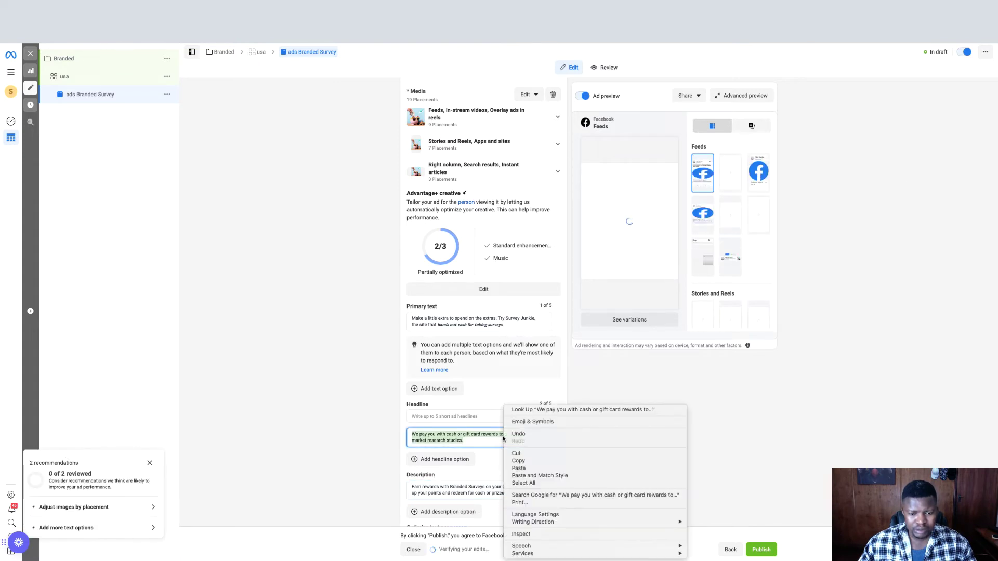
click(520, 453)
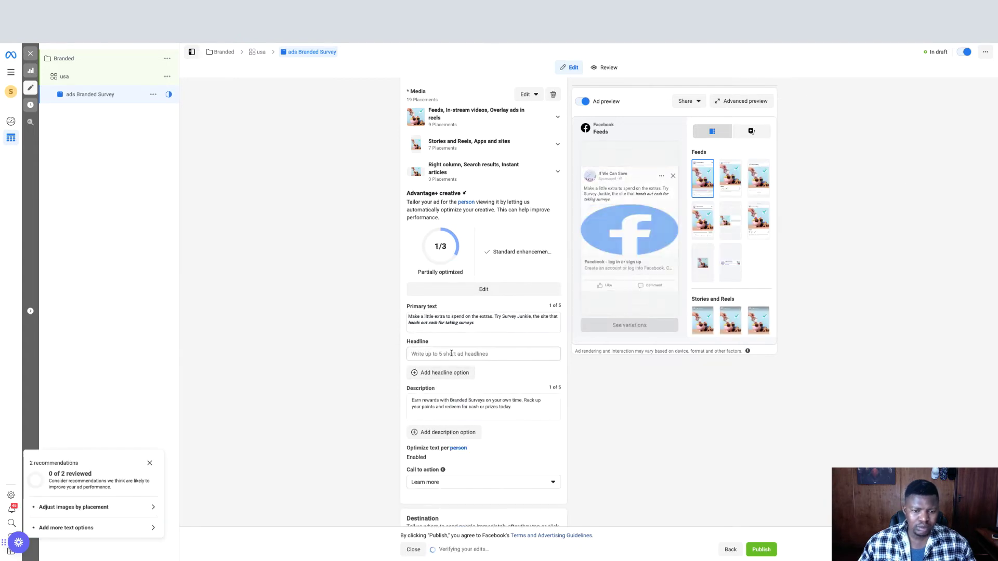
click(451, 353)
key(ctrl+v)
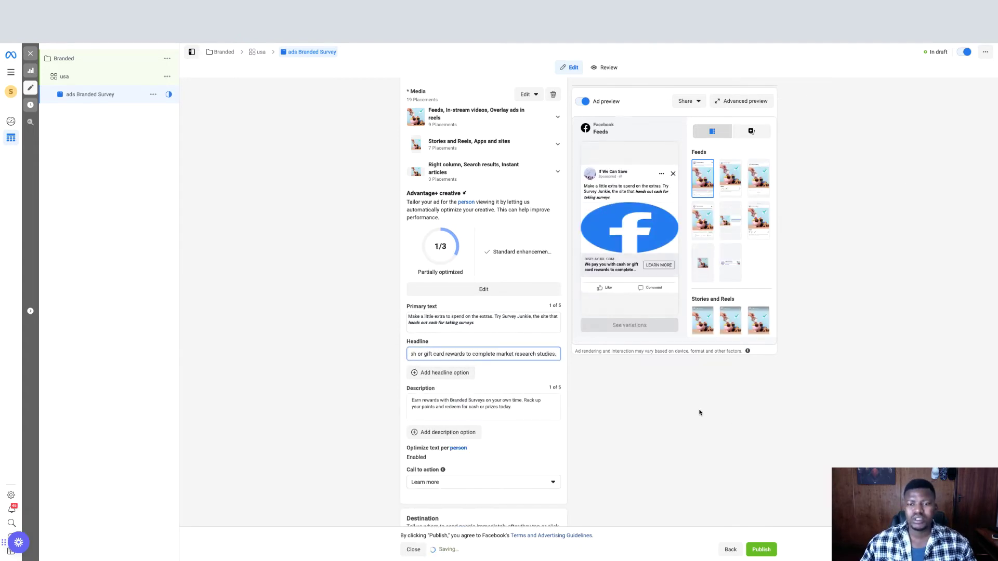
click(657, 414)
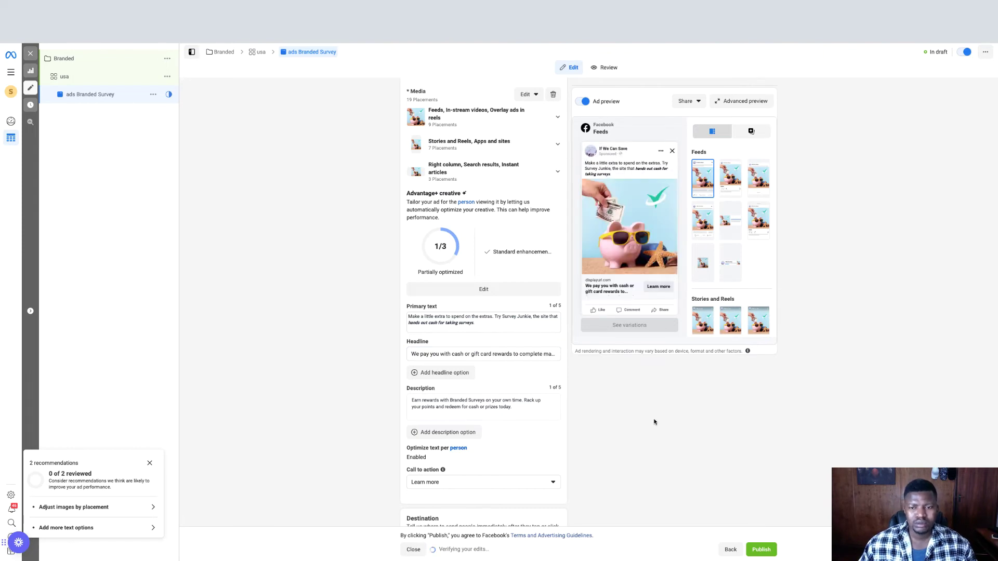
scroll(540, 429, down, 5)
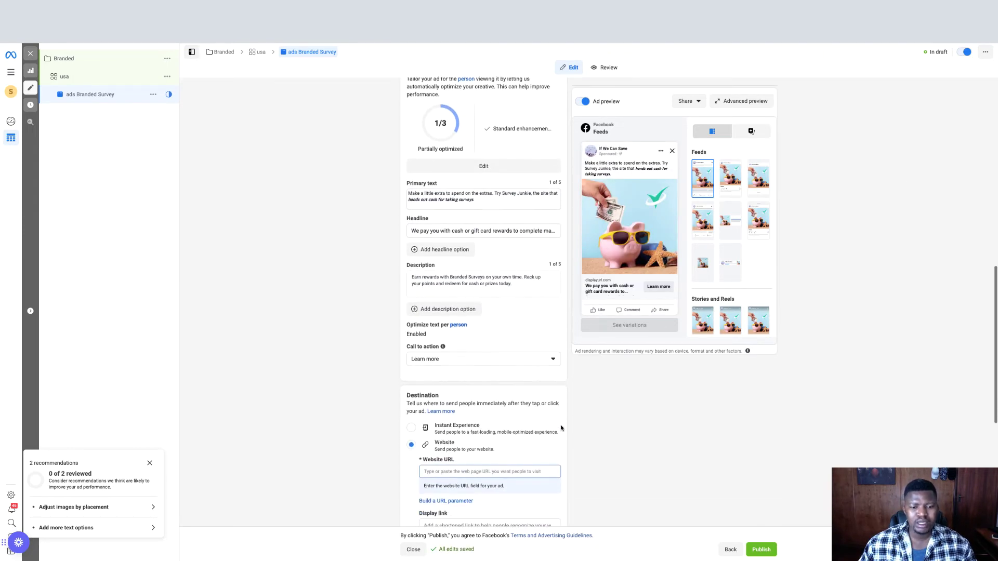
click(451, 383)
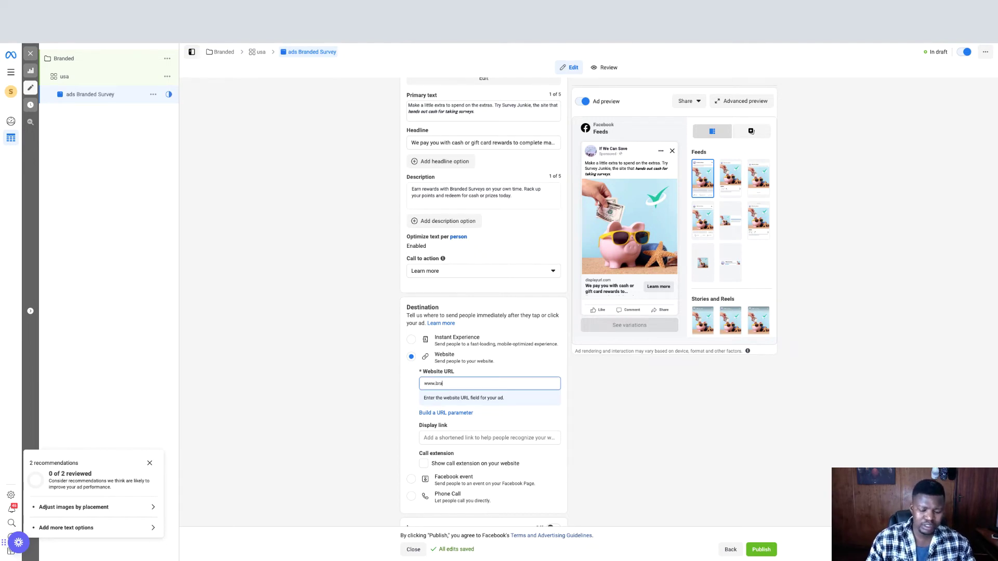
text(www.)
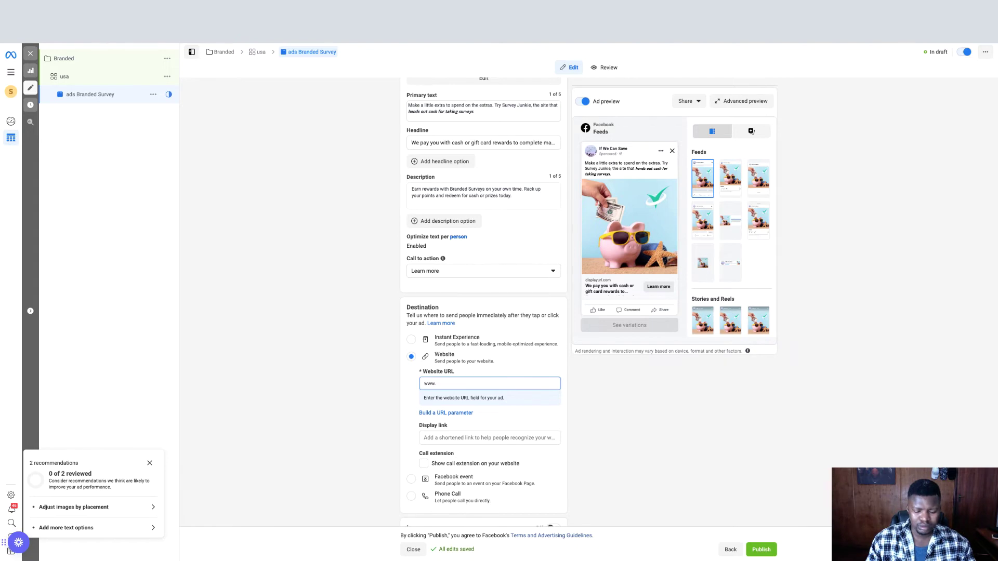
text(take)
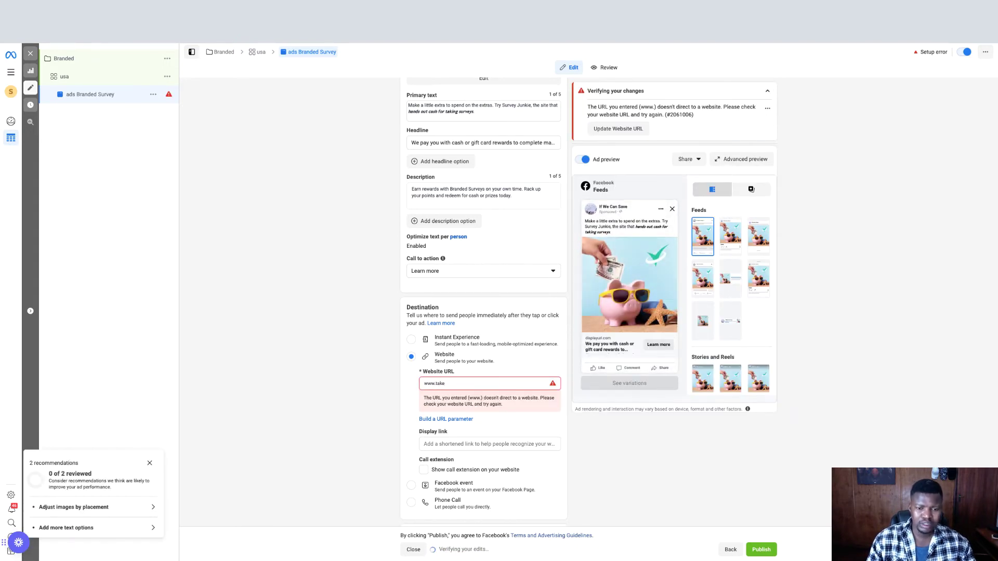
text(surve)
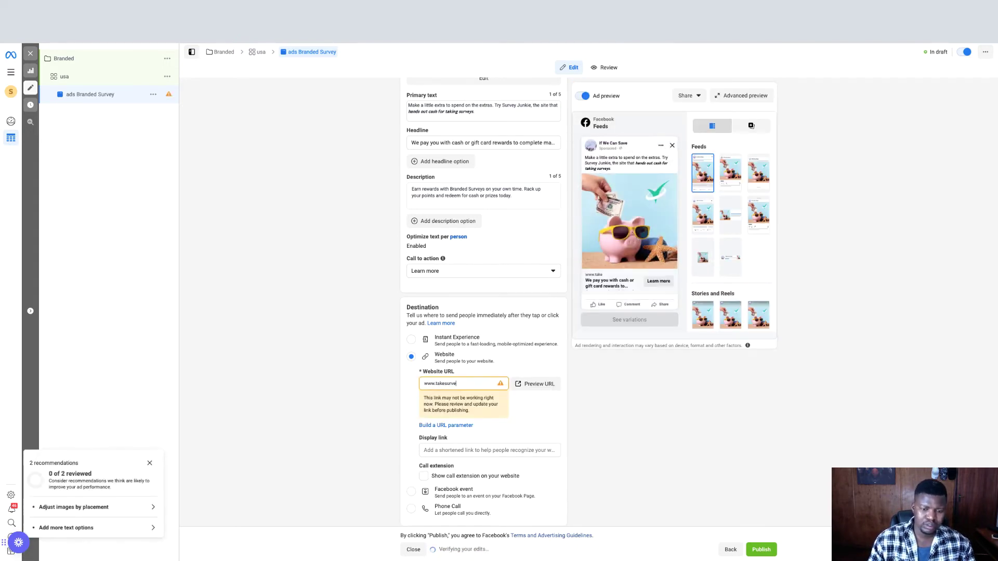
text(yz.cl)
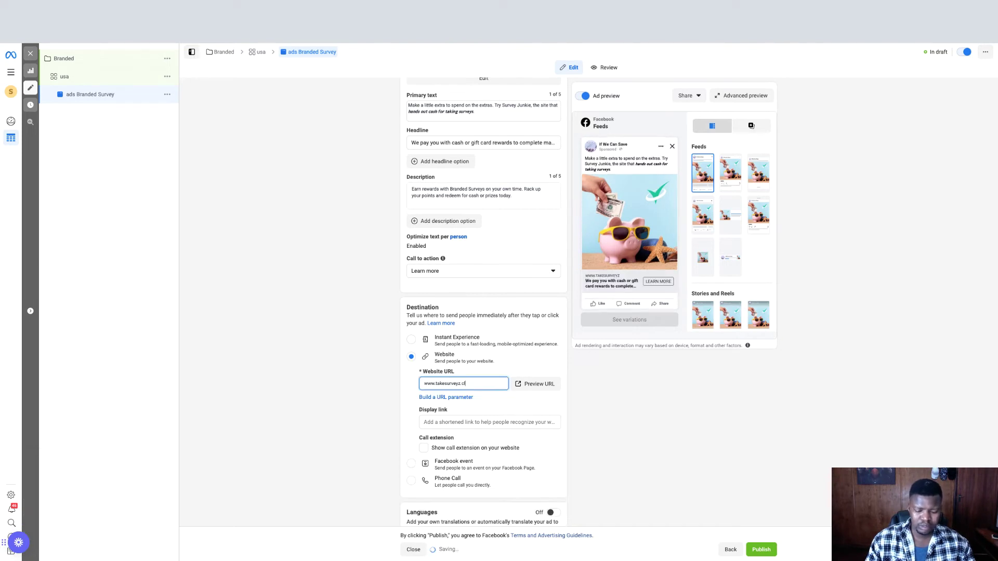
text(ub/)
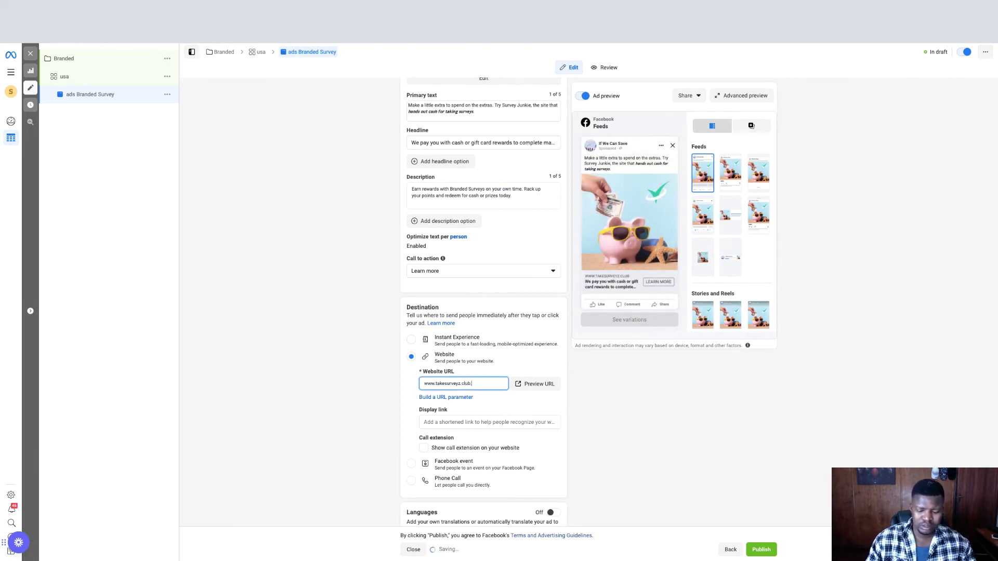
text(branded)
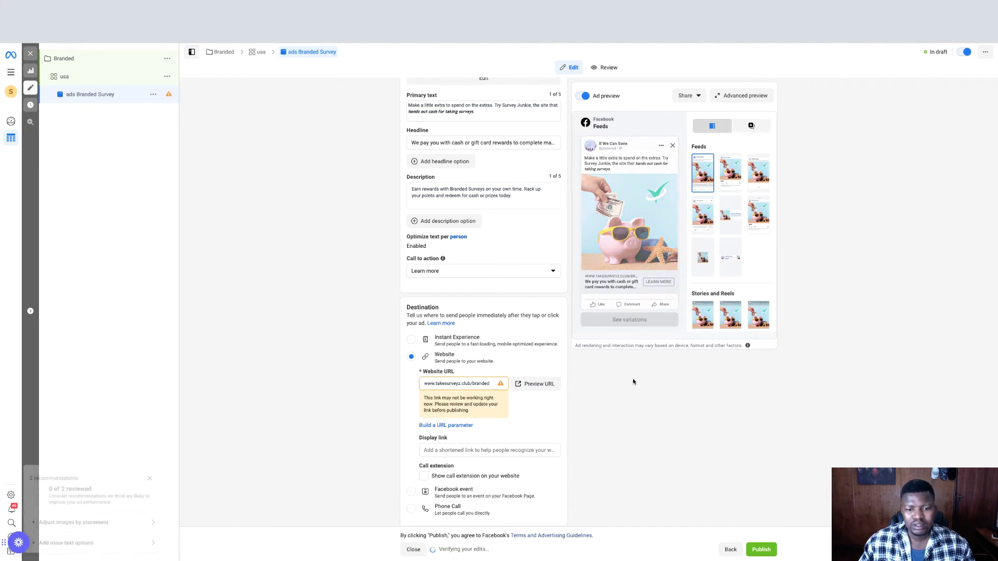
key(ctrl+a)
key(BackSpace)
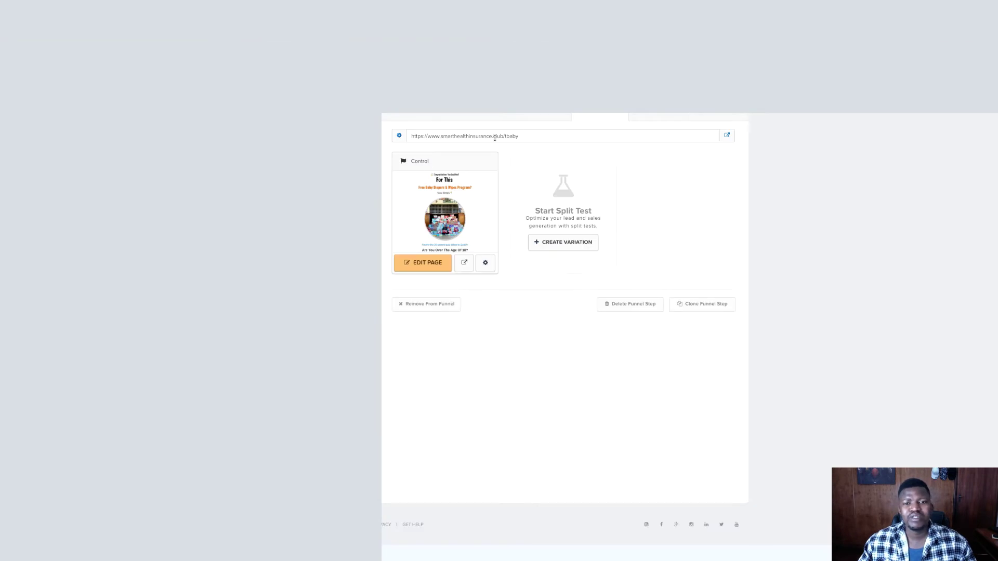
triple_click(494, 136)
right_click(496, 137)
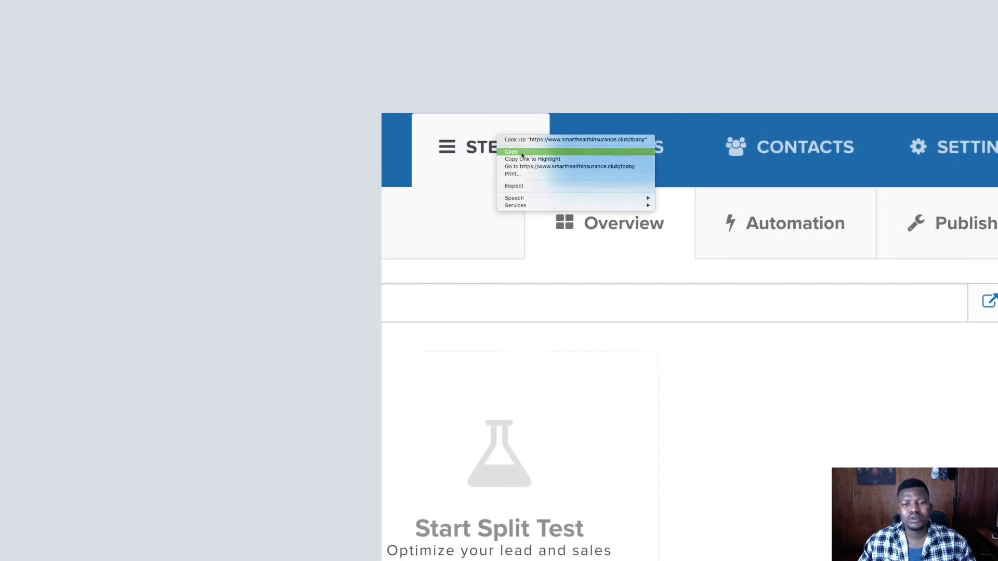
click(521, 155)
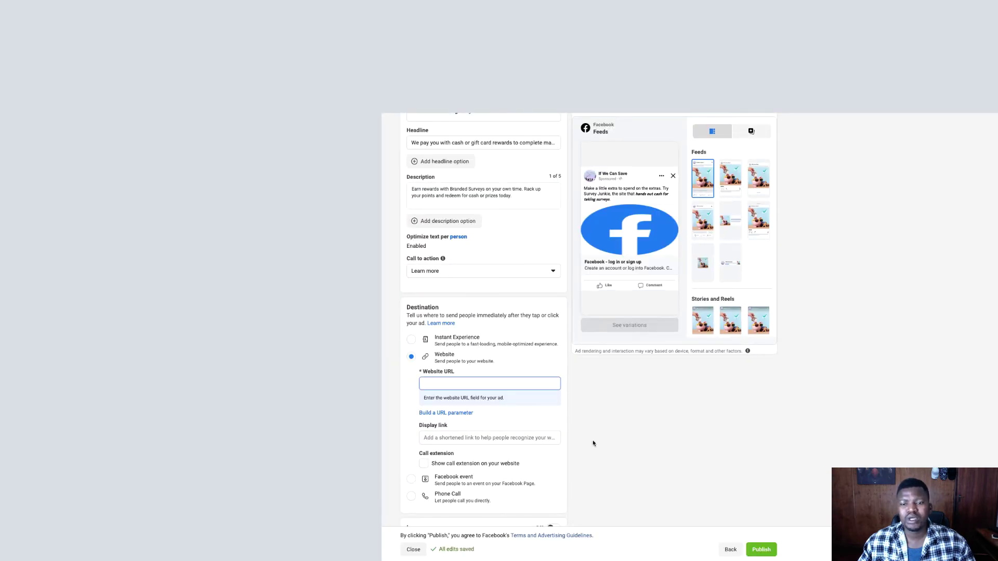
click(491, 387)
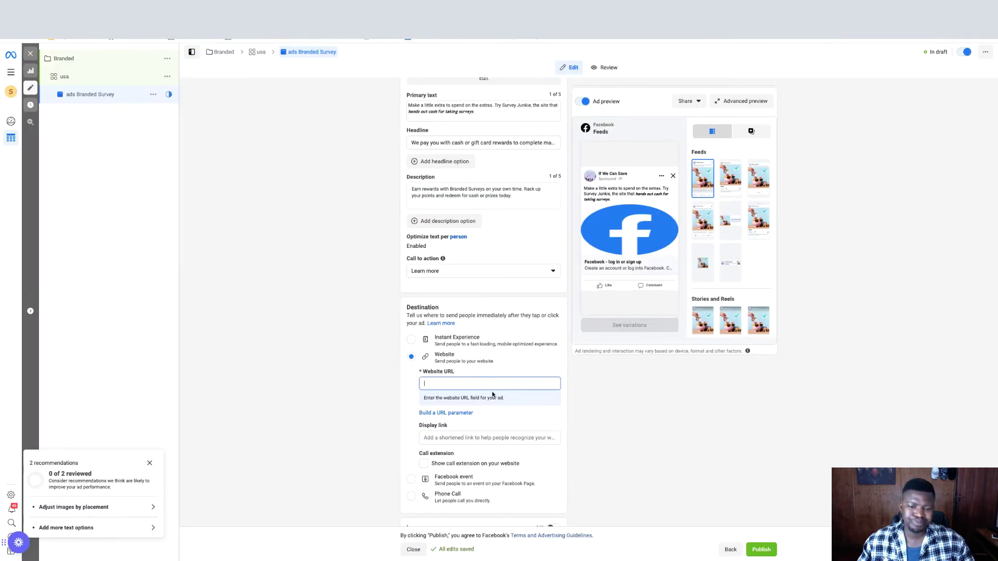
Set the ad's Website URL to smarthealthinsurance.club/tbaby, then go to the usa ad set.
key(ctrl+v)
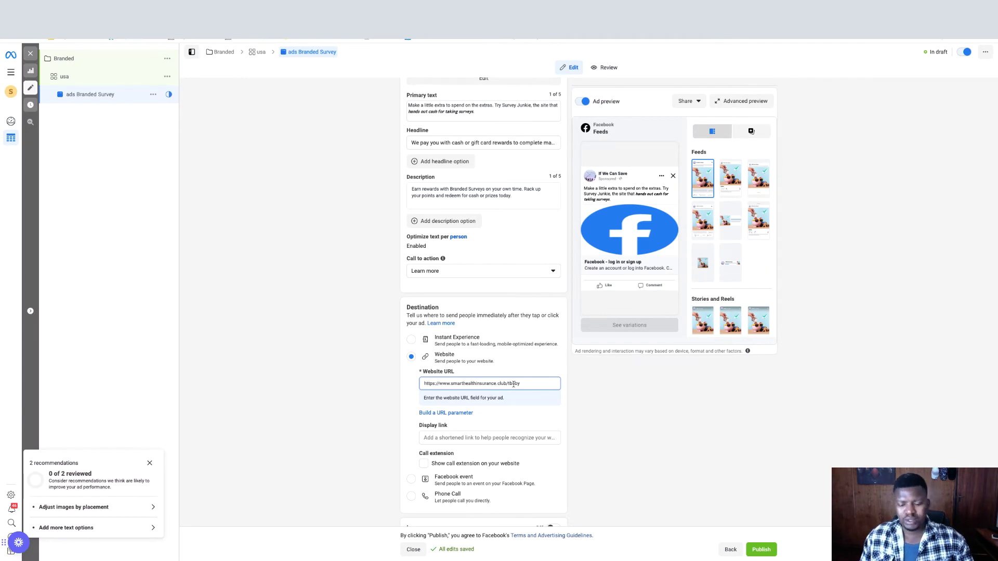
click(744, 394)
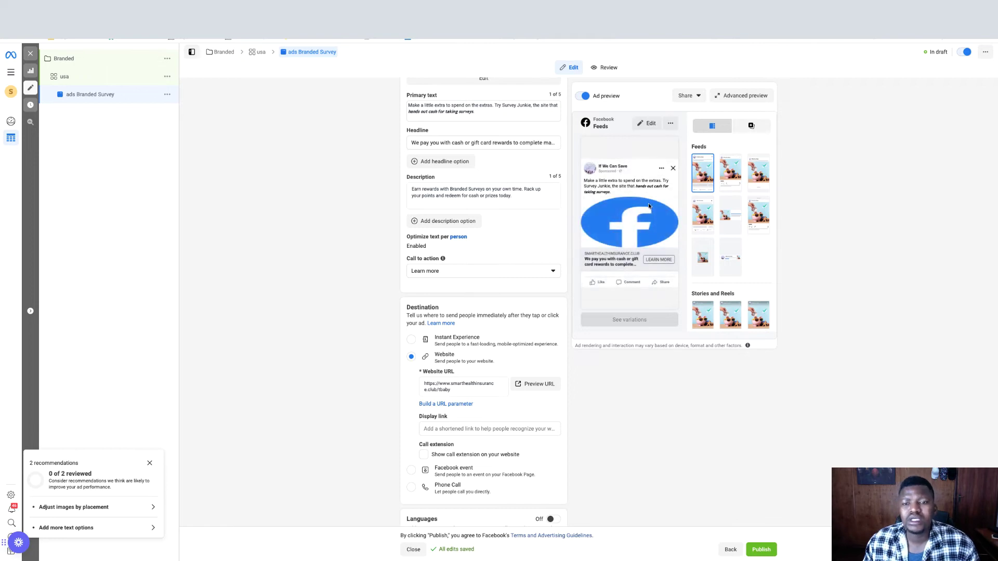
click(450, 389)
scroll(489, 193, up, 5)
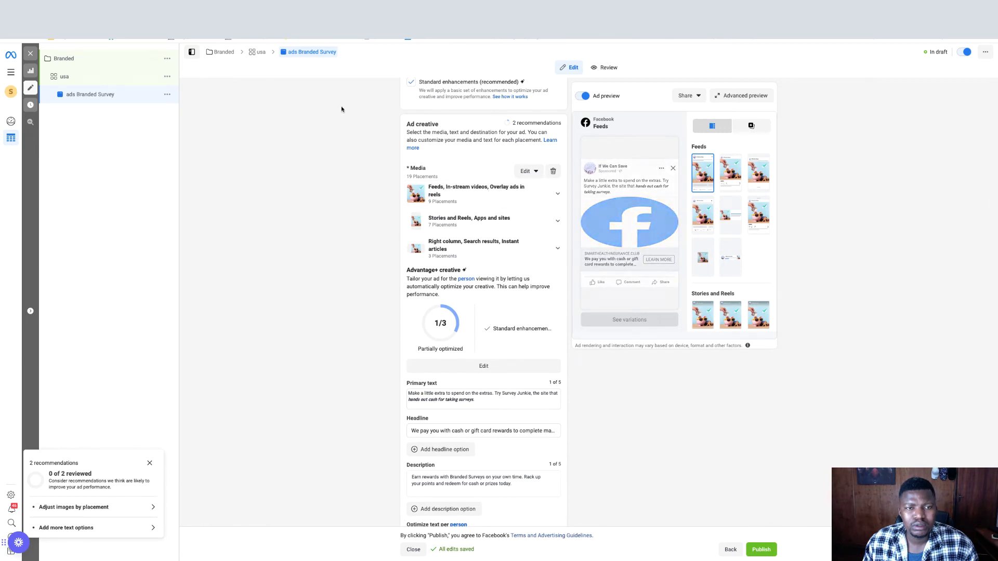
click(257, 52)
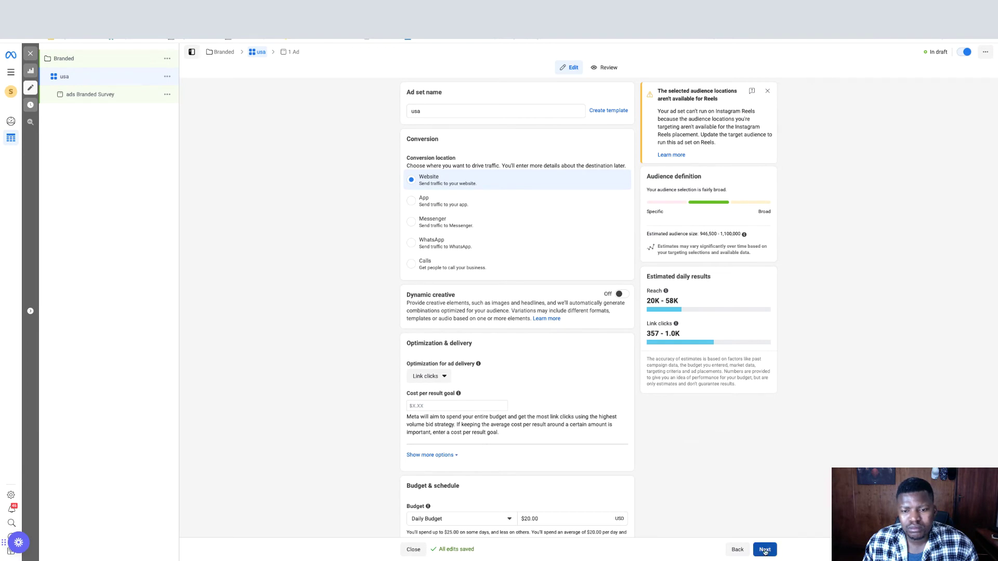
Replace the headline's opening 'We pay you with' with 'Get paid in'.
click(765, 550)
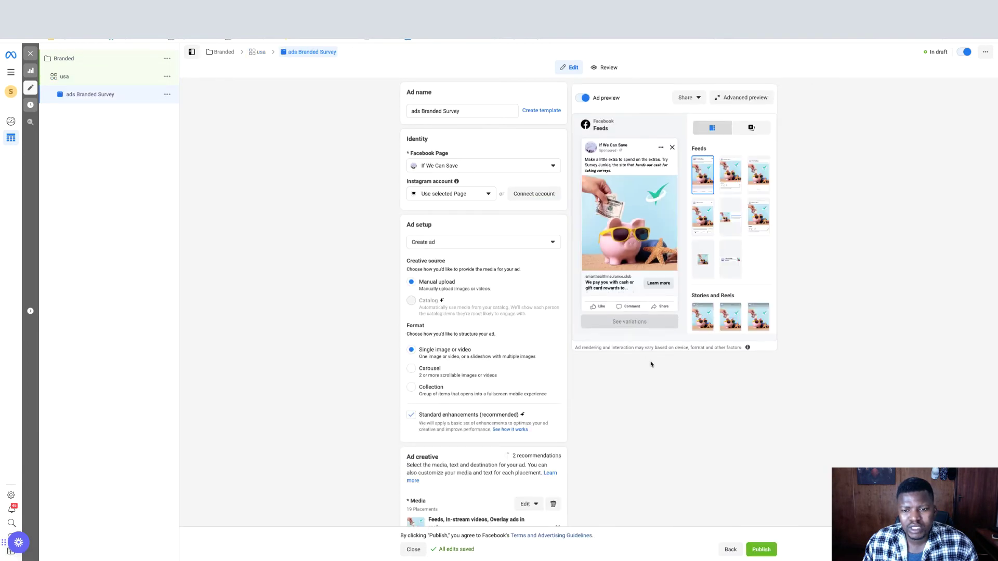
scroll(699, 382, down, 1)
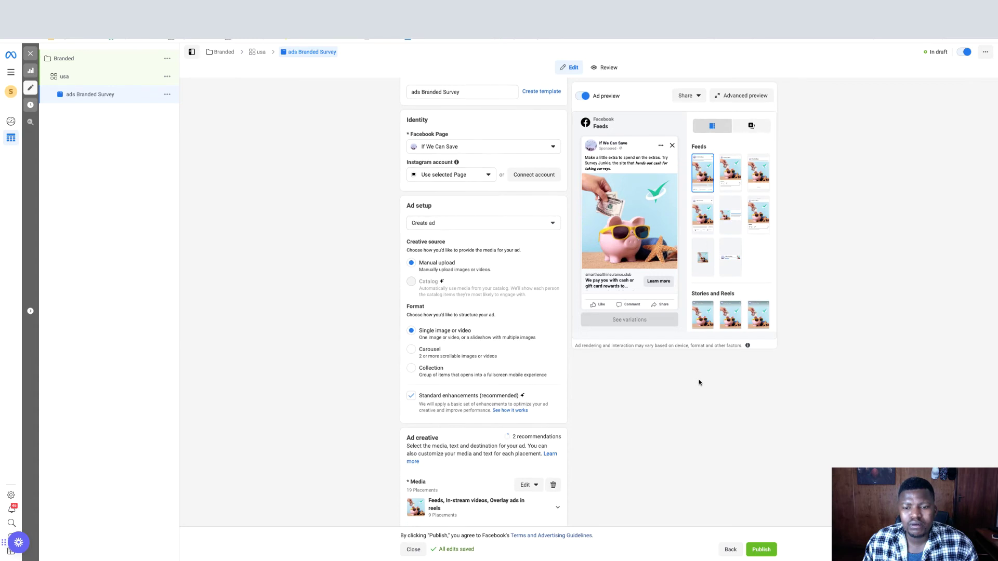
scroll(698, 382, down, 1)
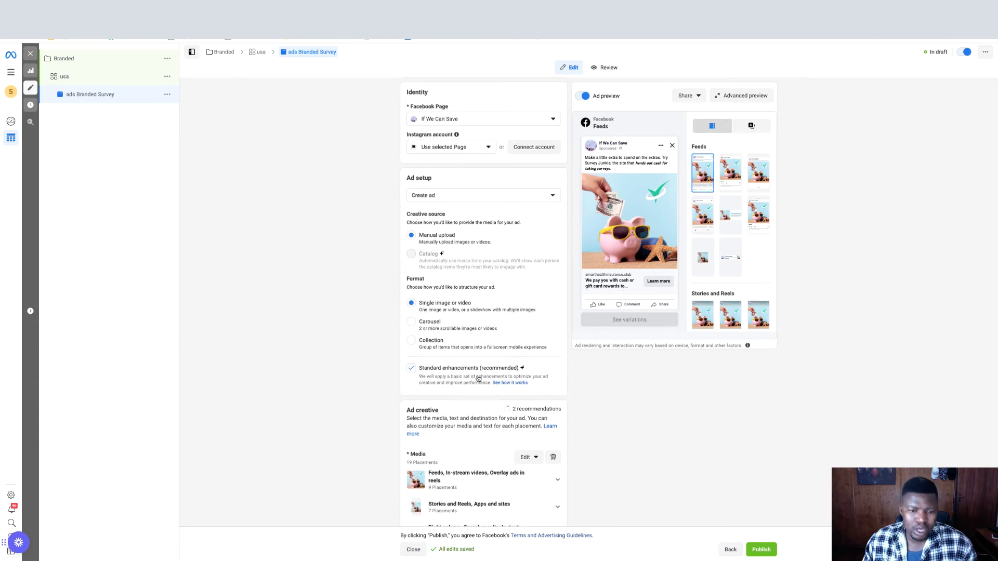
scroll(419, 324, down, 8)
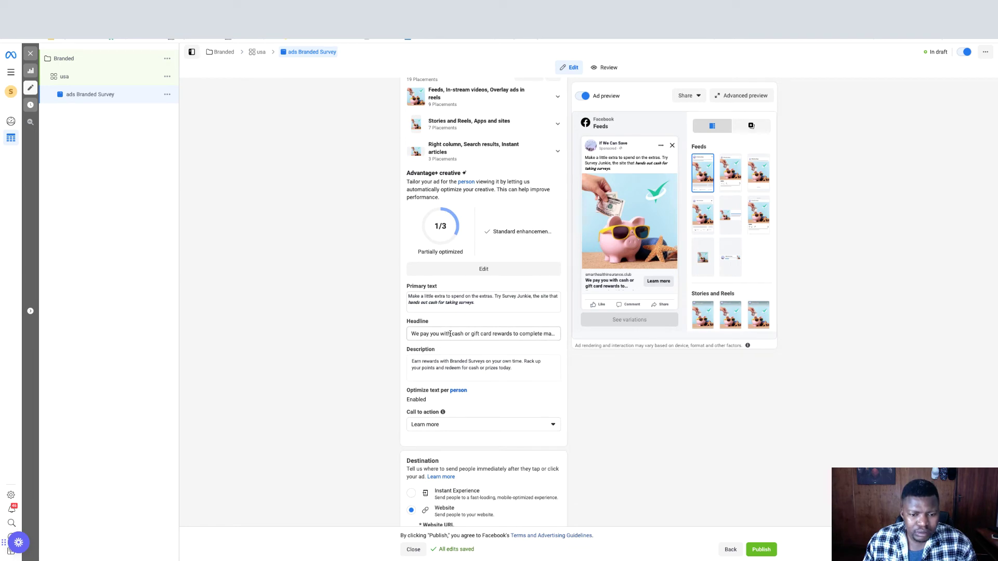
drag(450, 334, 411, 334)
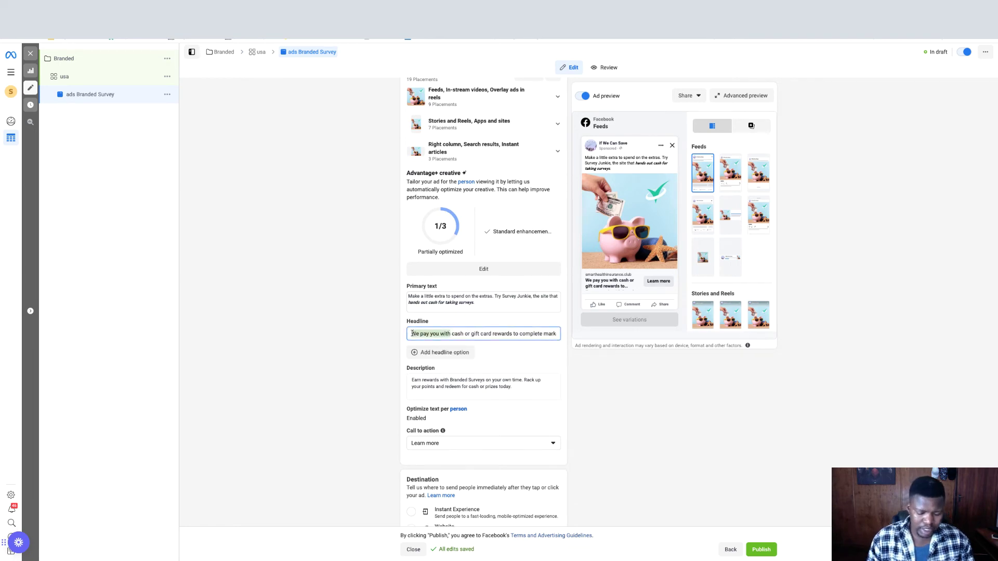
text(Get paid)
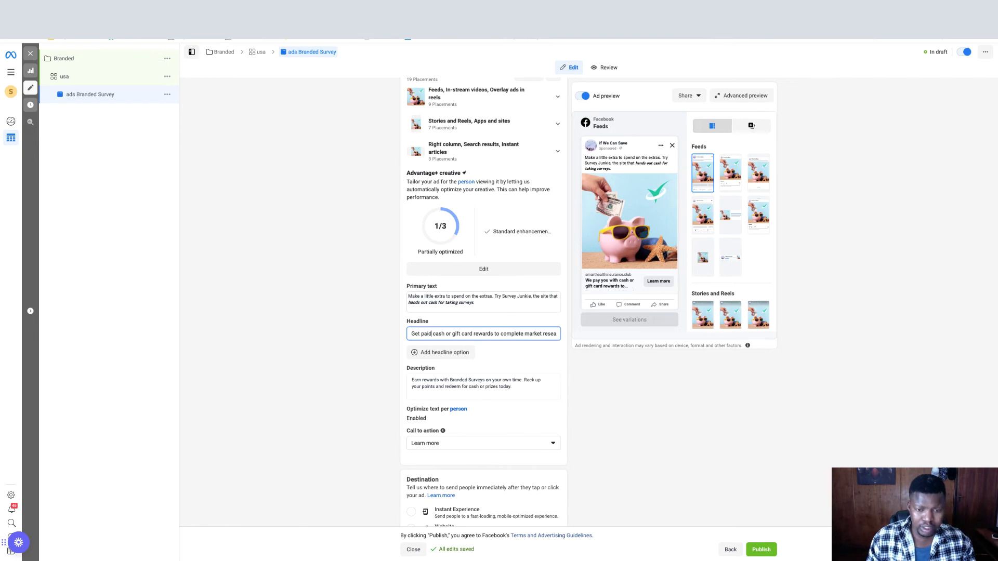
text( in)
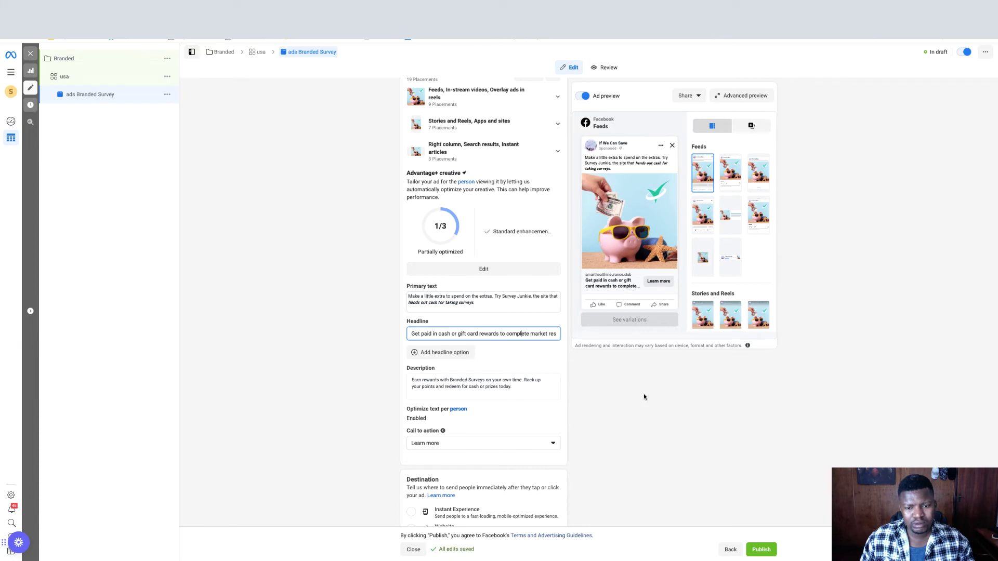
click(623, 399)
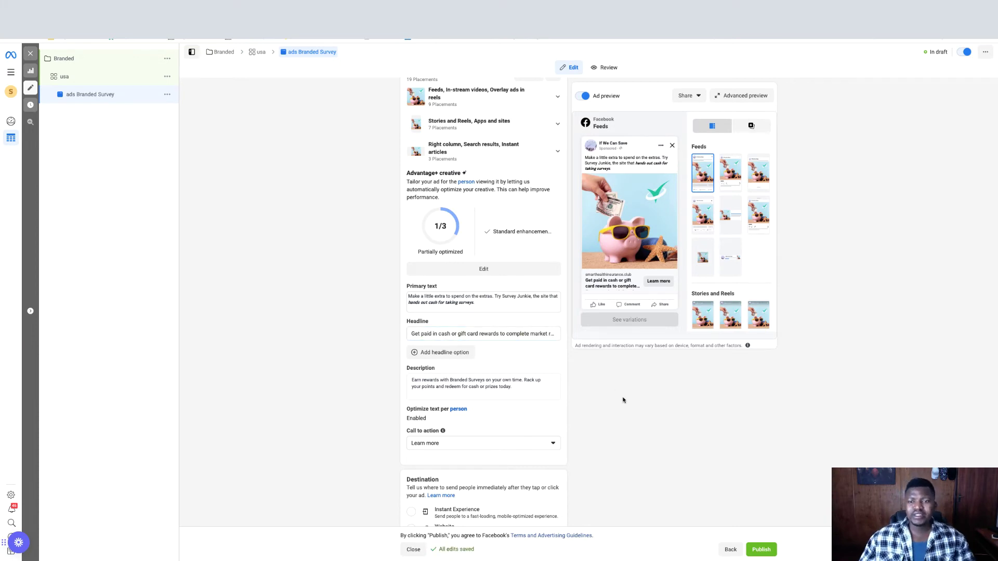
scroll(794, 358, up, 3)
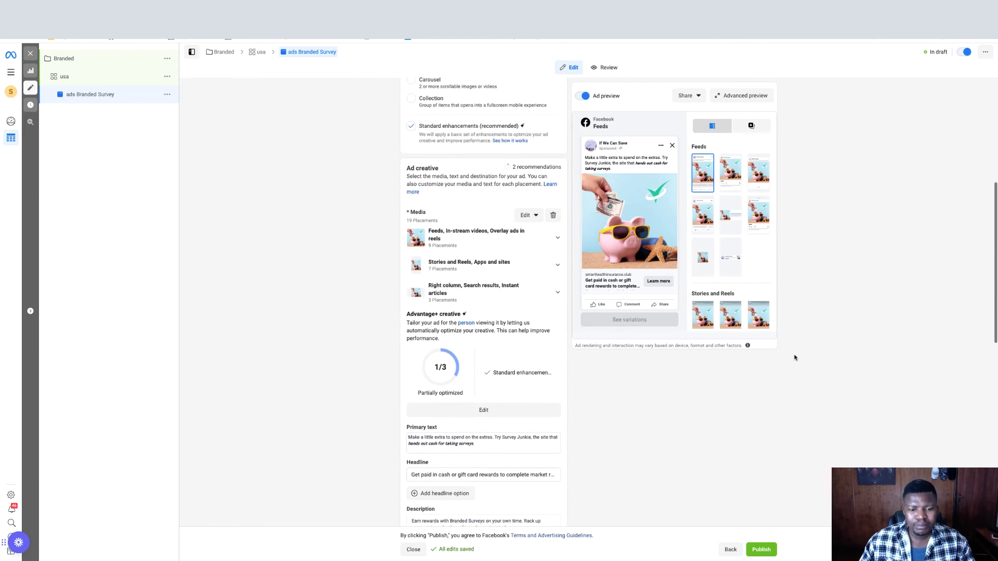
scroll(794, 358, up, 1)
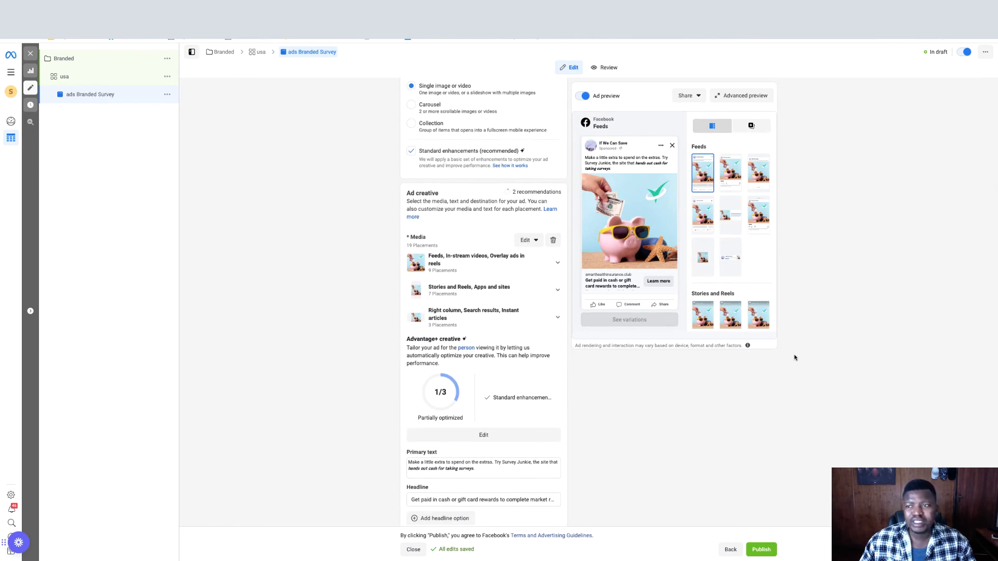
Screenshot the ad editor and its preview showing the 'Get paid in cash' headline.
scroll(794, 358, down, 1)
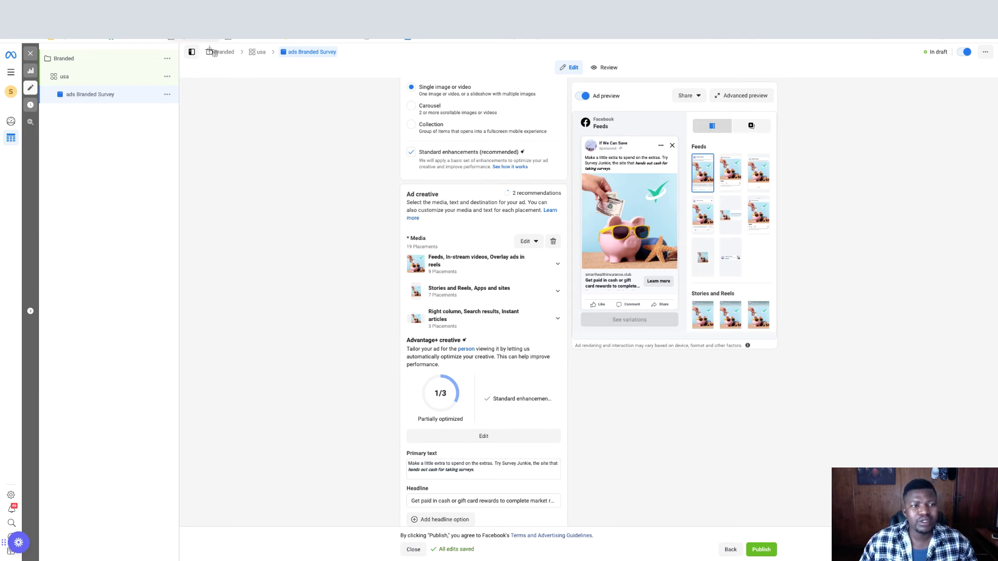
drag(203, 43, 922, 506)
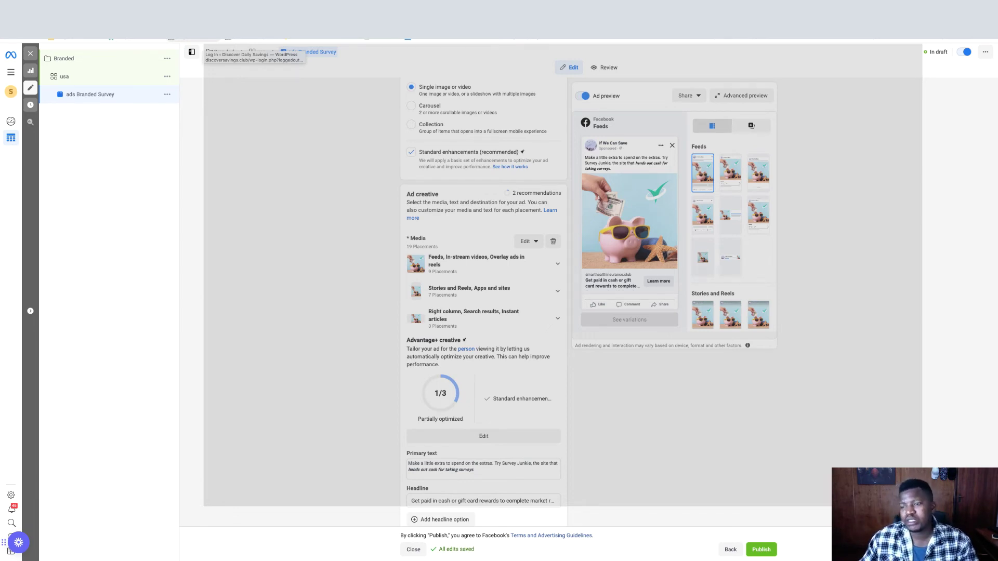
drag(922, 507, 922, 507)
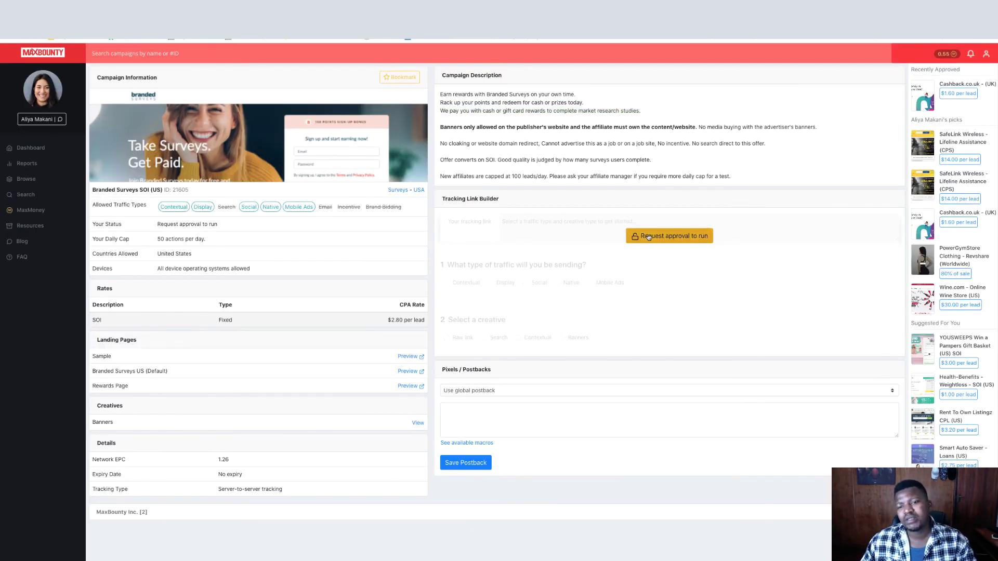
Start the Branded Surveys application: 50 leads per day, own creative, Screenshot 2022-10-18 at 08.29.24 uploaded.
click(648, 236)
click(372, 143)
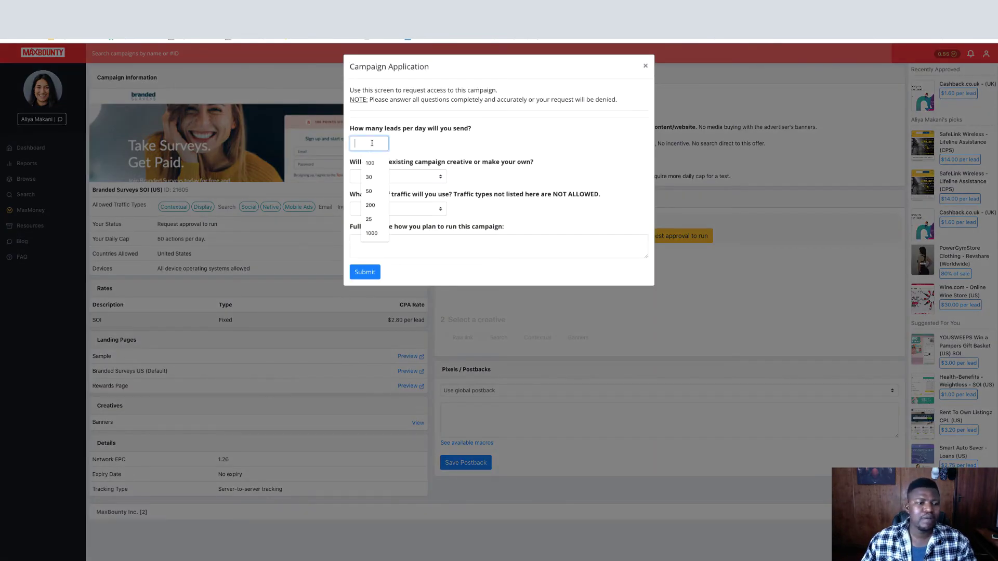
text(50)
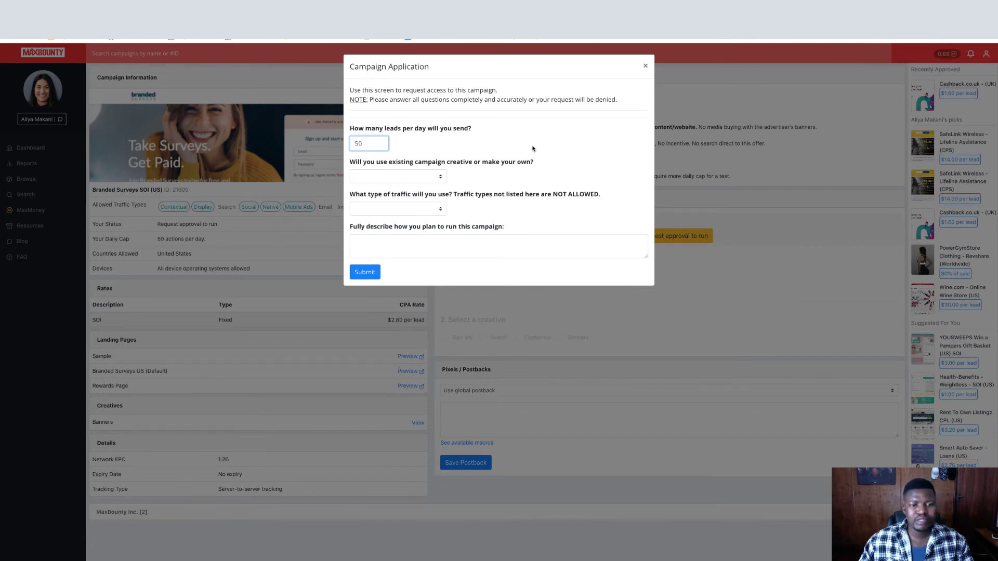
click(431, 176)
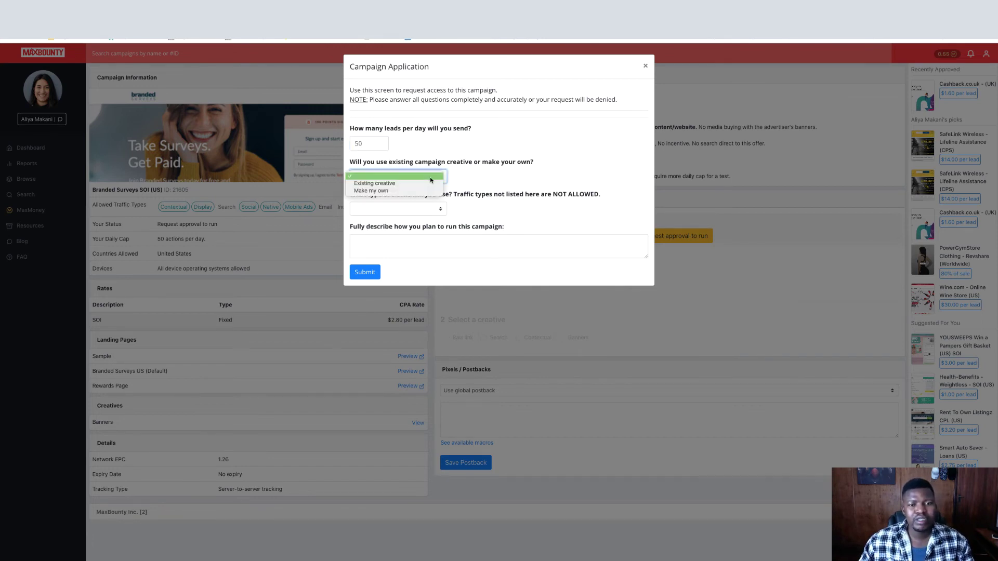
click(385, 190)
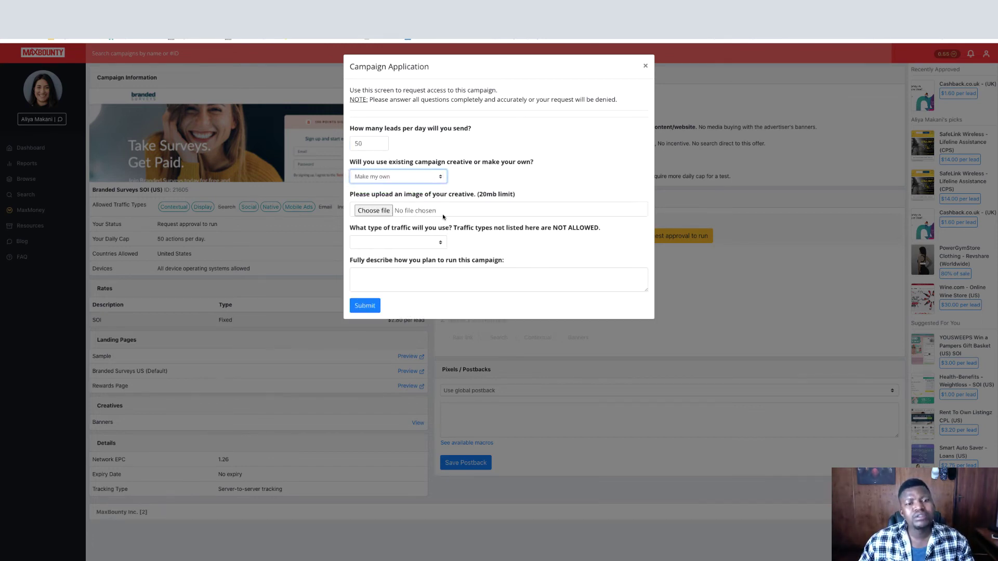
click(374, 211)
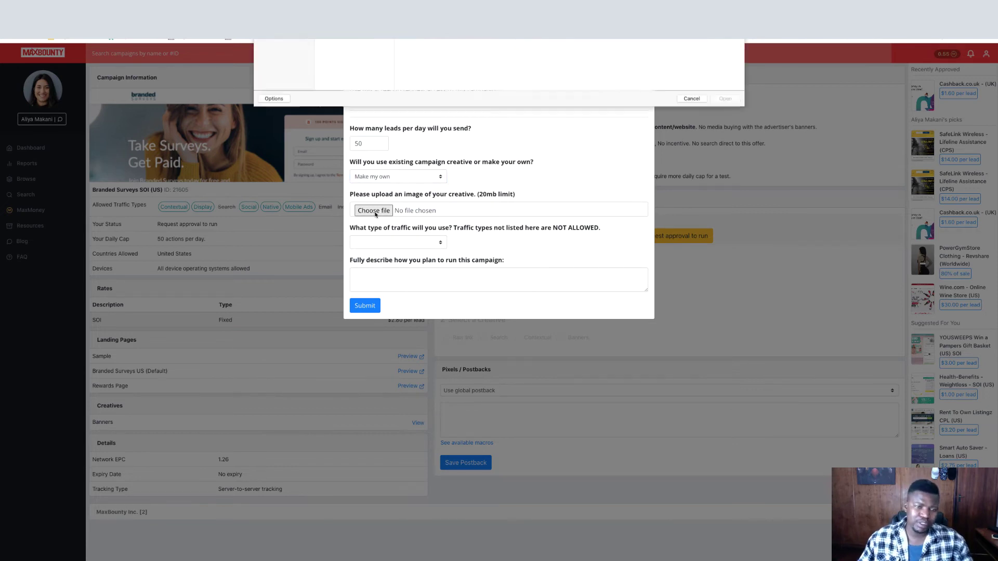
click(366, 181)
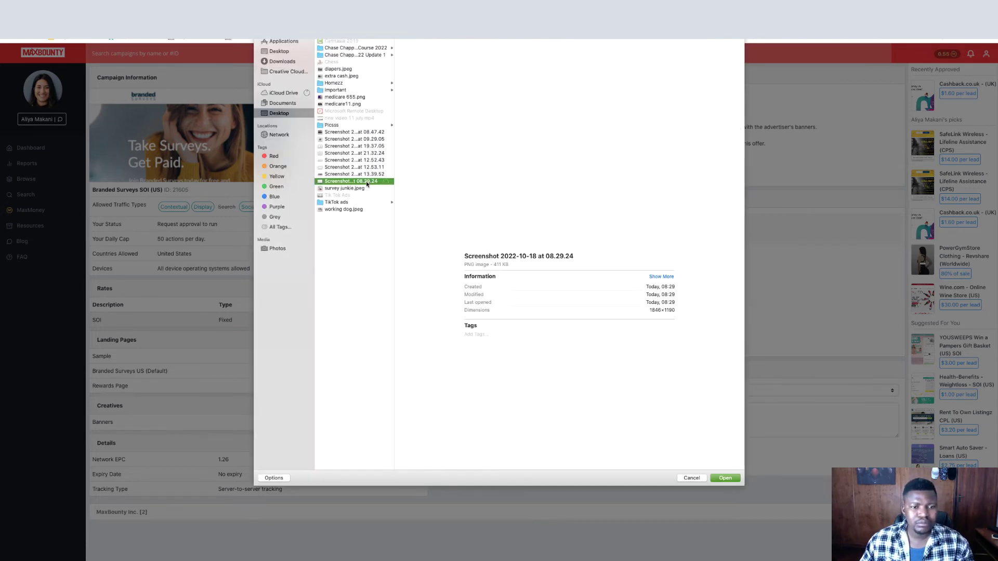
click(726, 478)
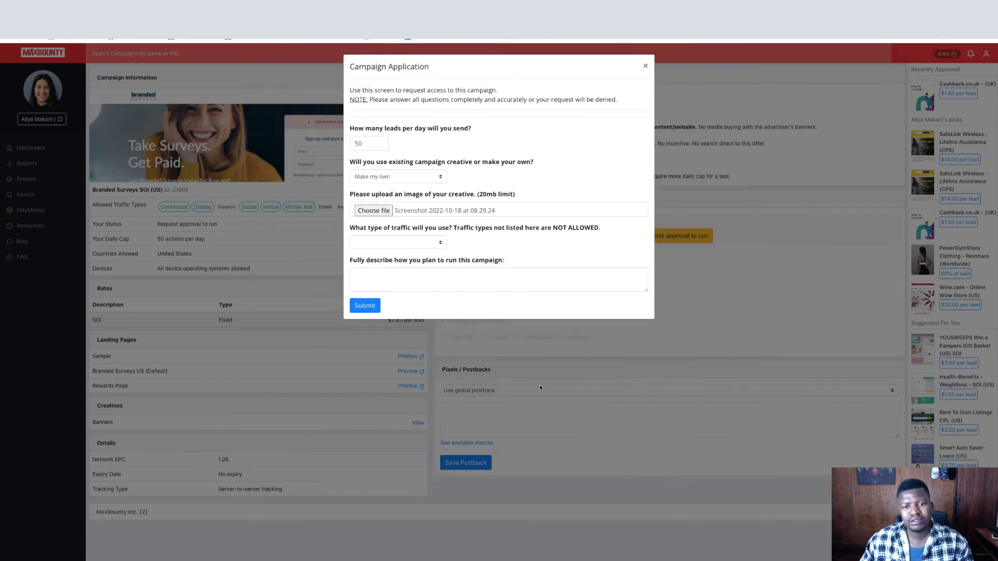
Answer Social traffic, facebook and instagram ads, Paid ads, URL N/A, then close the form.
click(439, 242)
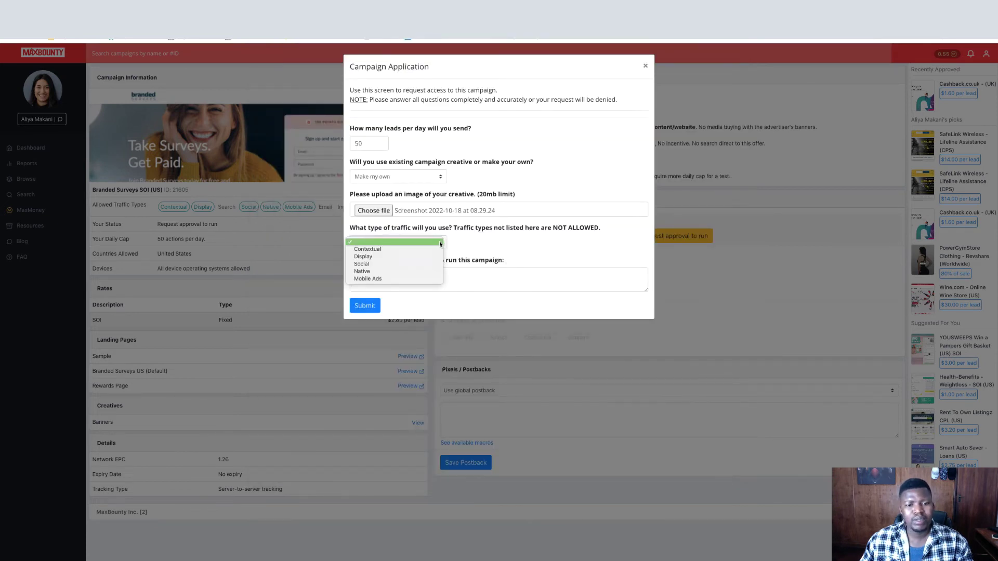
click(395, 263)
click(391, 275)
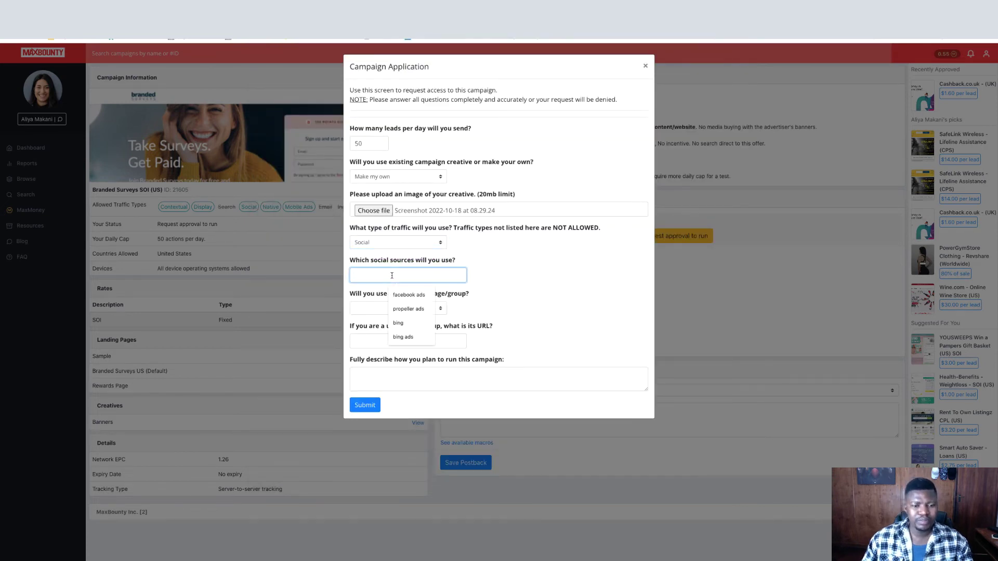
text(facebook)
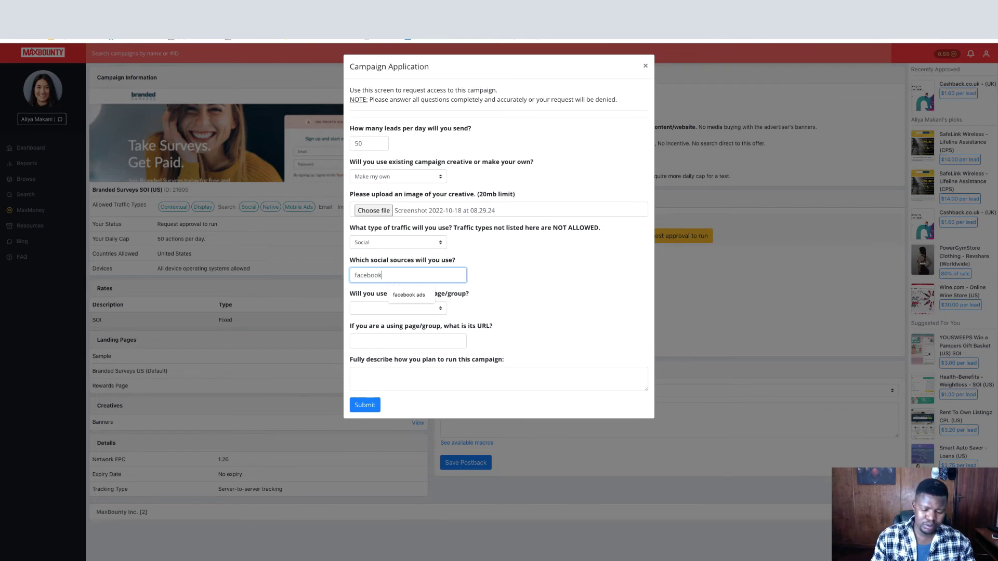
text( and instagram ads)
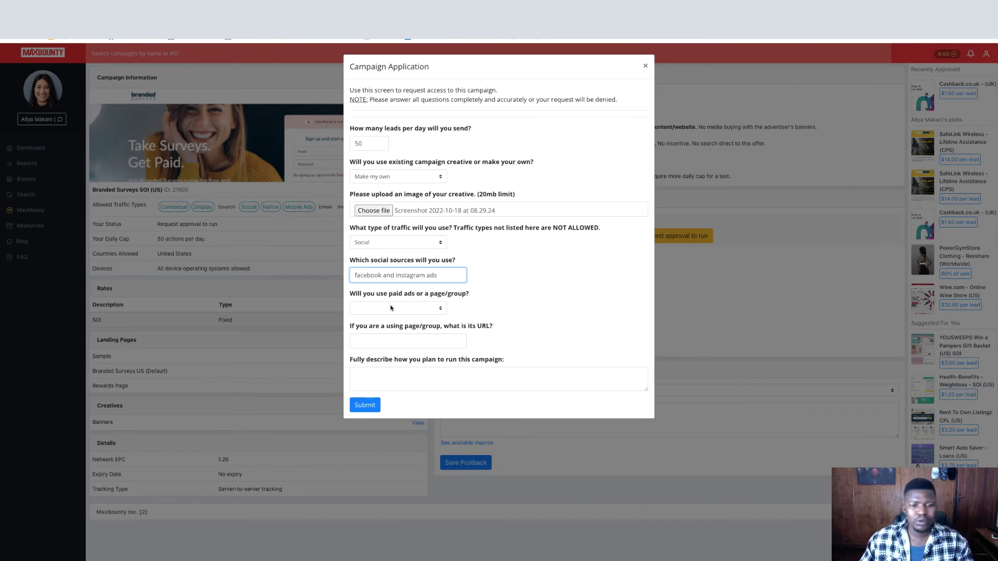
click(391, 307)
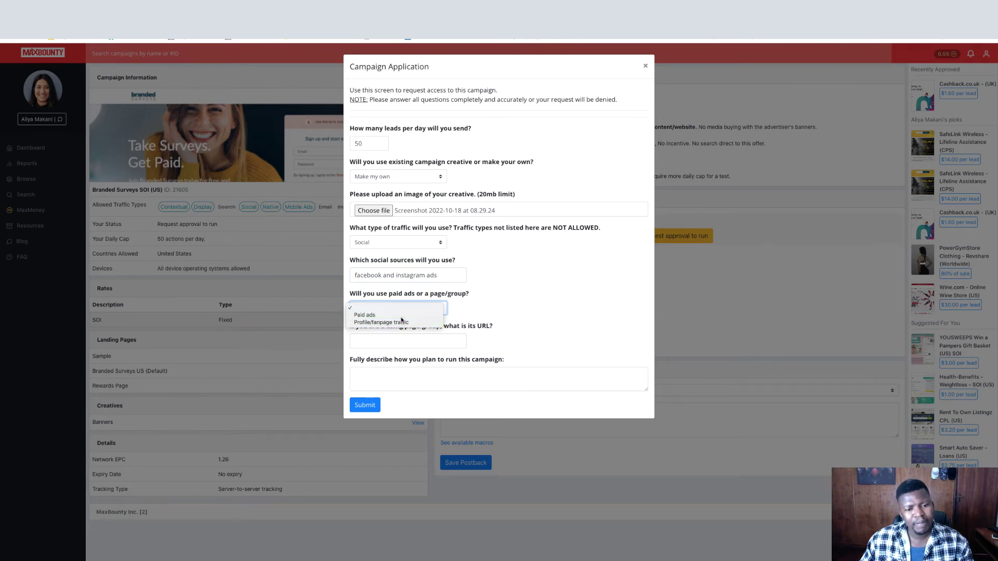
click(401, 316)
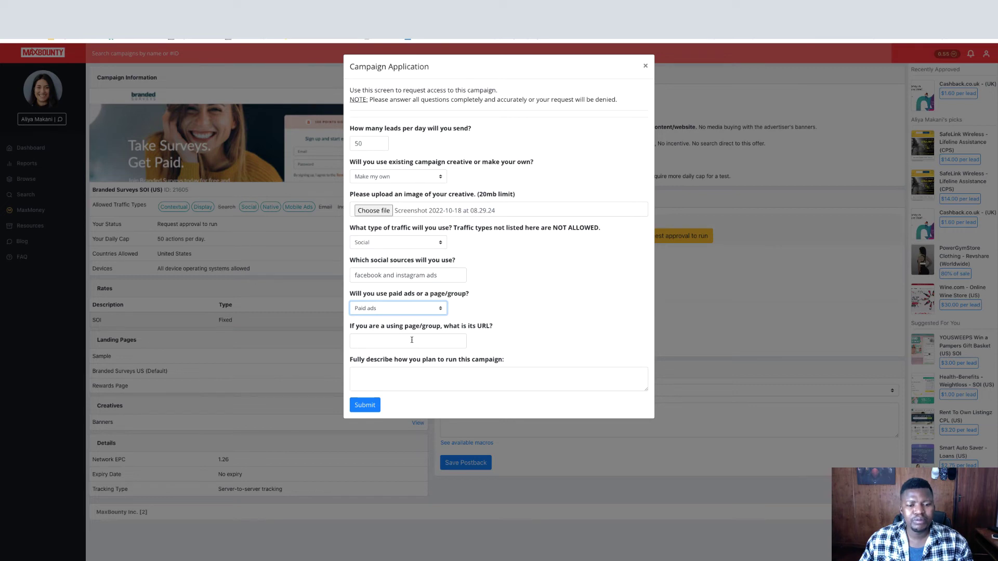
click(412, 340)
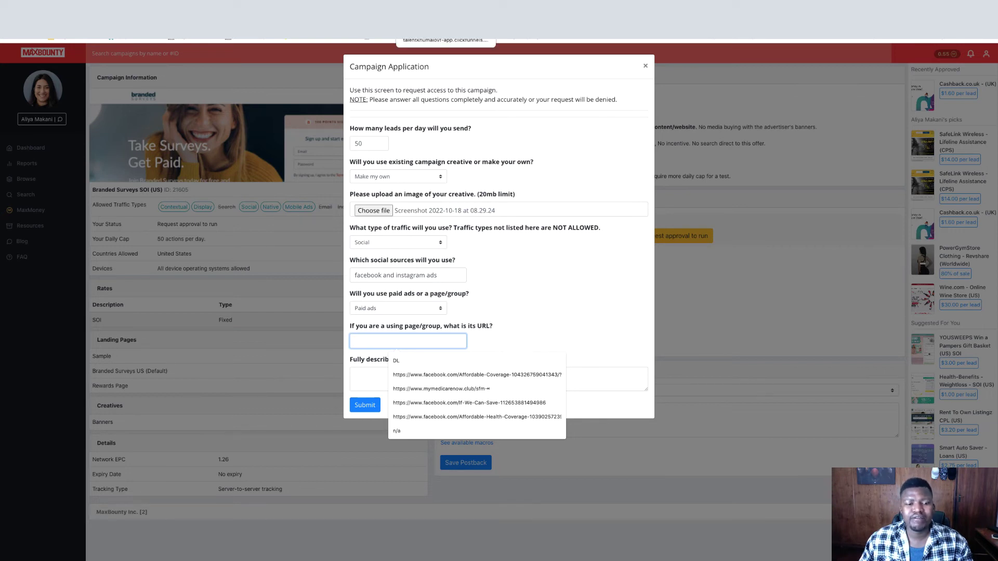
text(N/A)
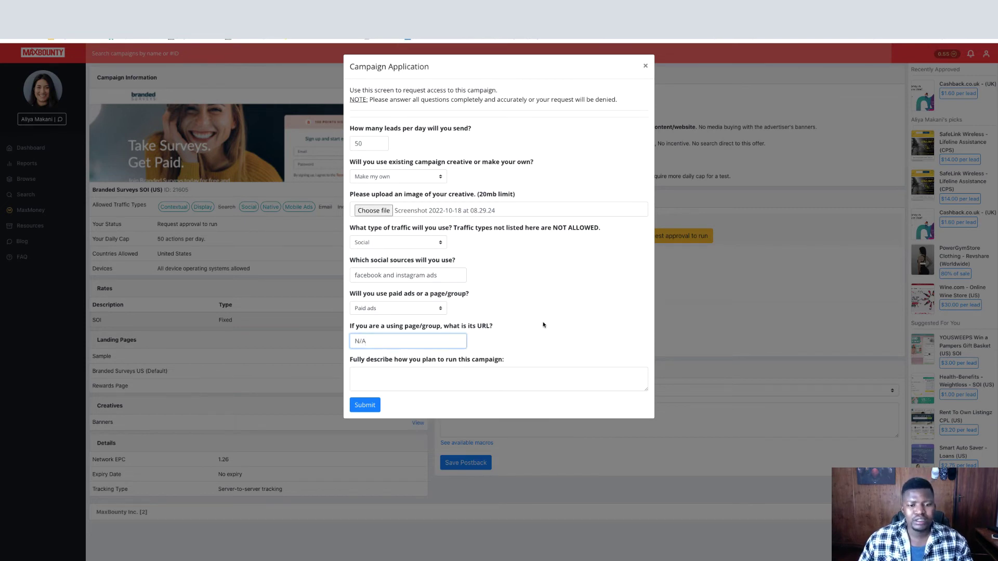
triple_click(413, 341)
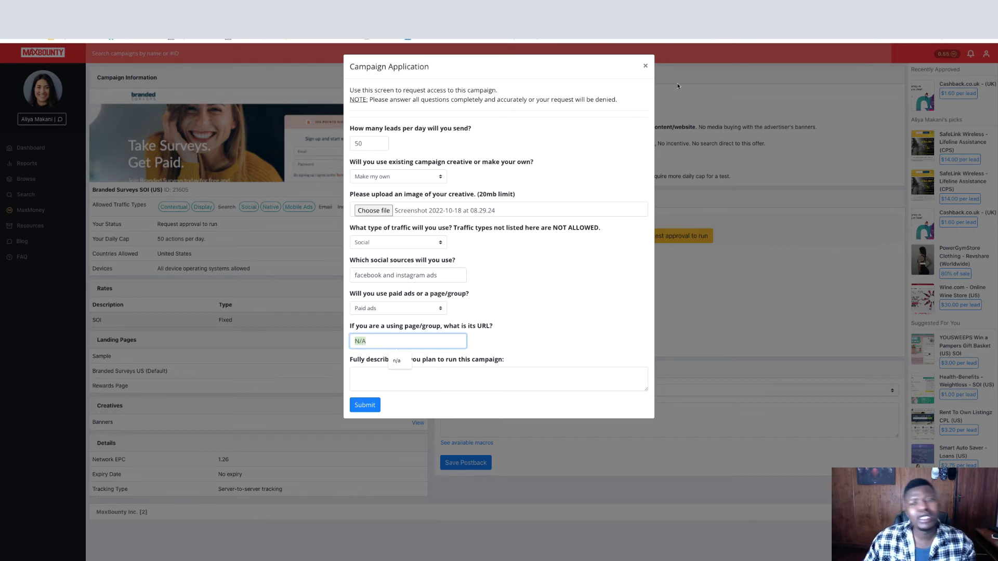
click(645, 65)
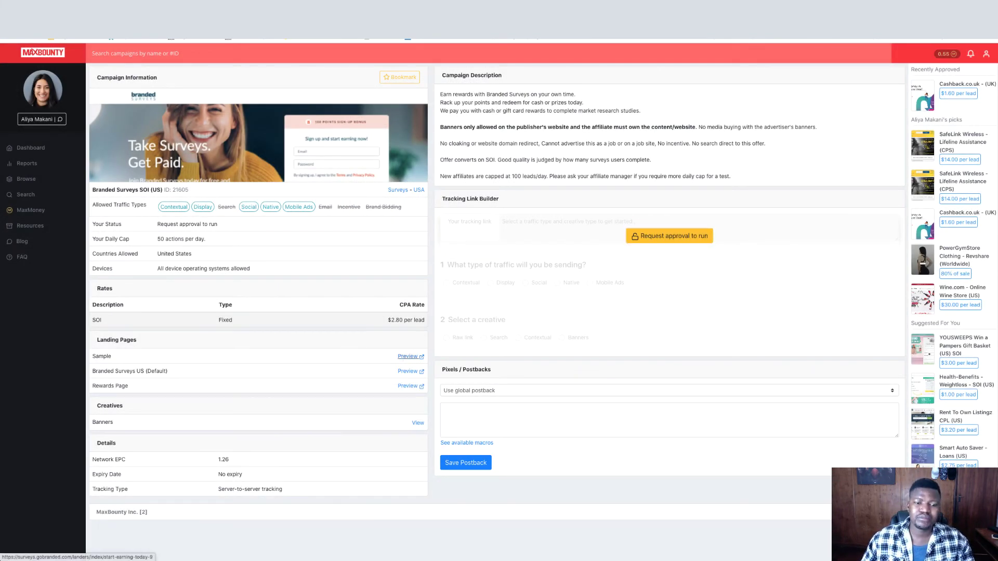
Preview the Branded Surveys landing page from the offer's Landing Pages list.
click(408, 356)
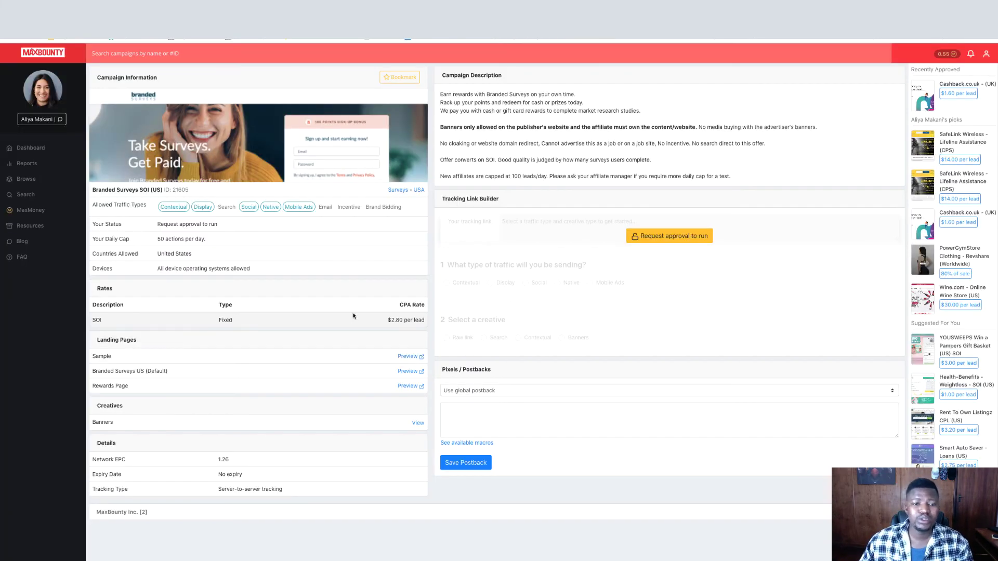
click(406, 372)
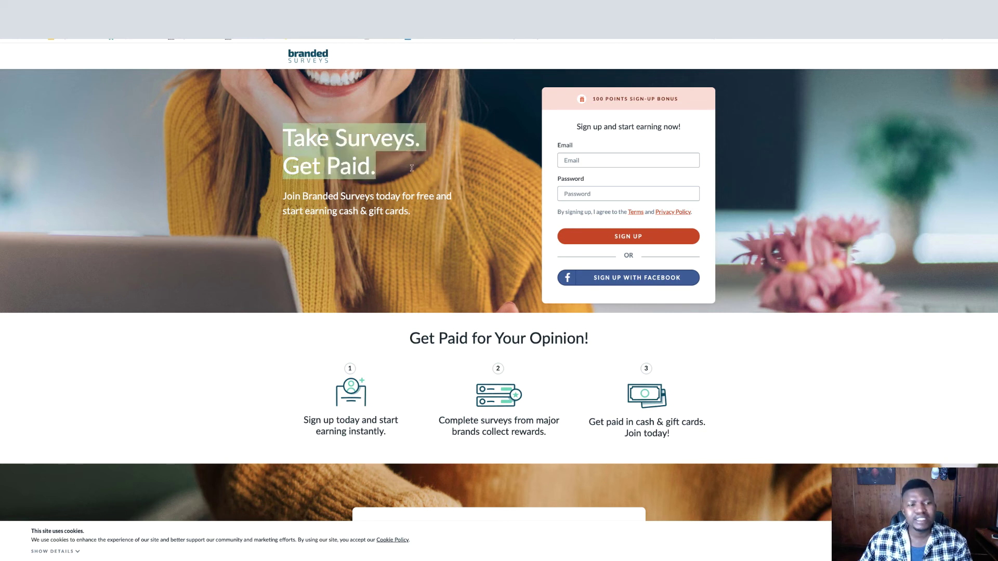
Highlight the join-for-free line and scroll through the landing page's payout counter.
drag(419, 244, 303, 198)
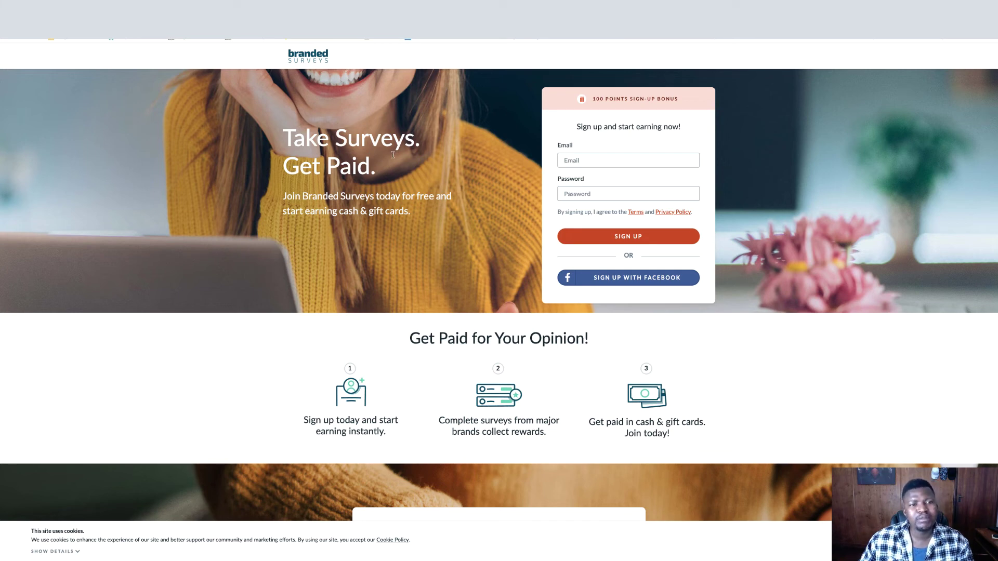
scroll(486, 314, down, 6)
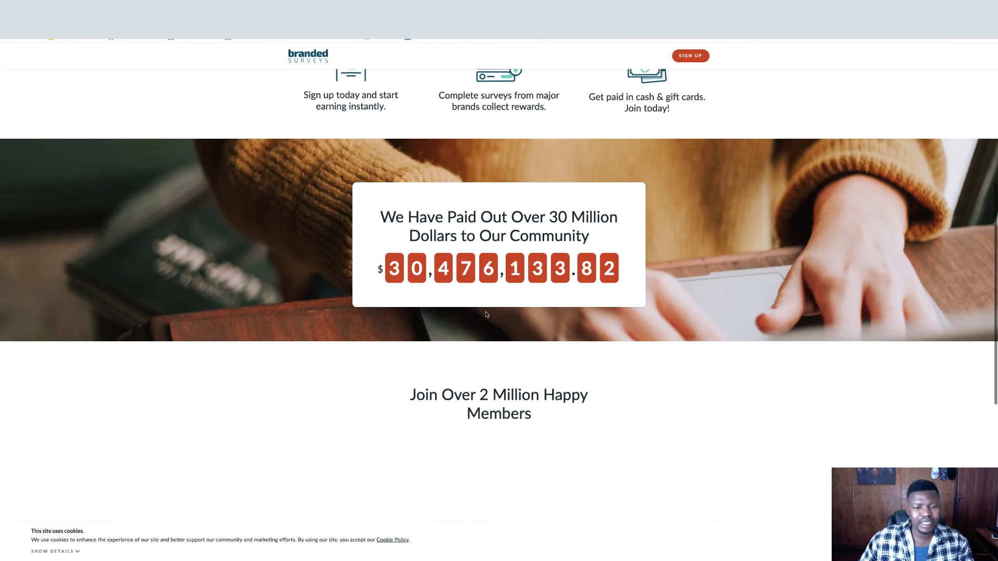
scroll(487, 314, down, 1)
scroll(484, 314, up, 4)
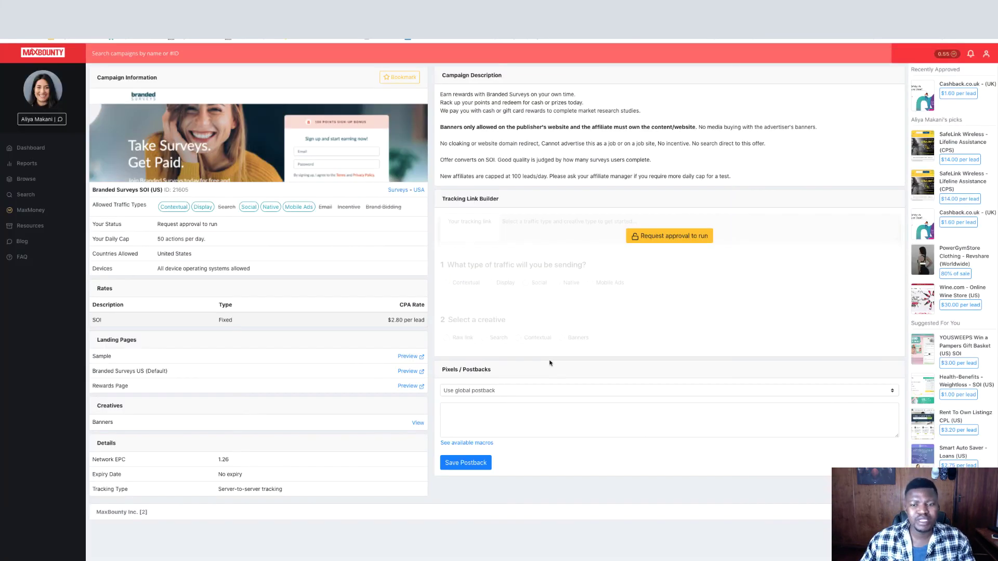
Reopen the application with 50 leads per day and the uploaded screenshot as own creative.
click(654, 238)
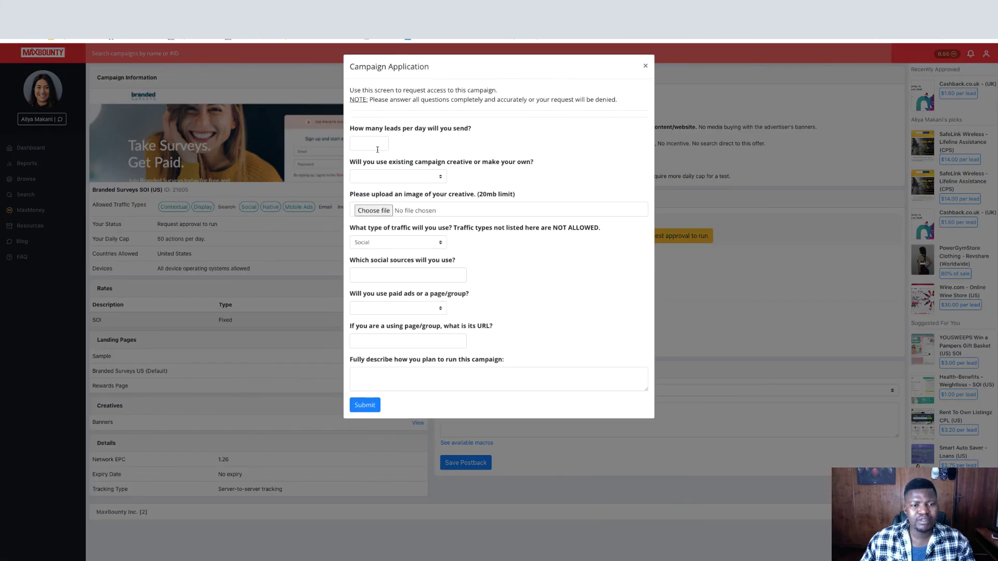
click(377, 150)
text(50)
click(410, 176)
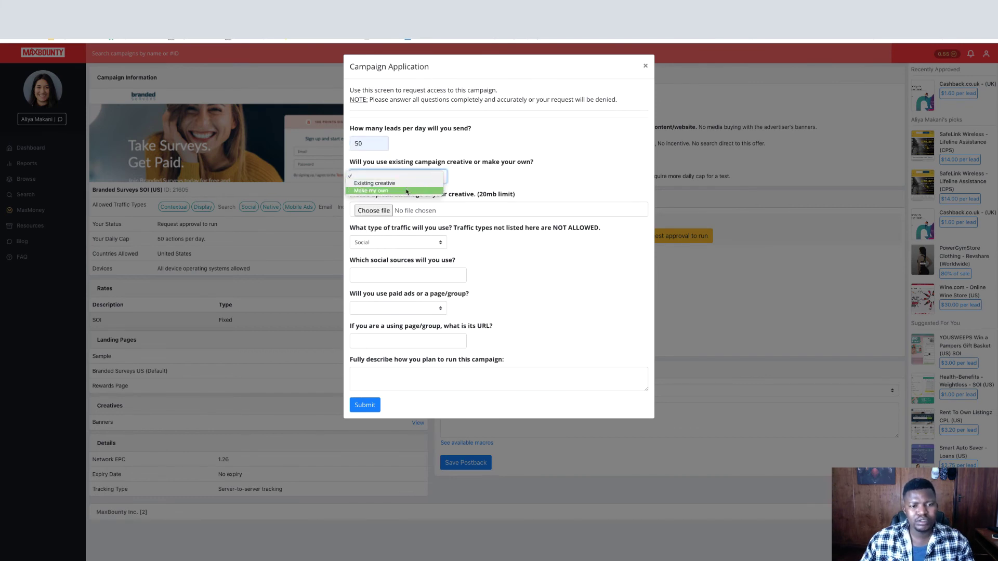
click(407, 191)
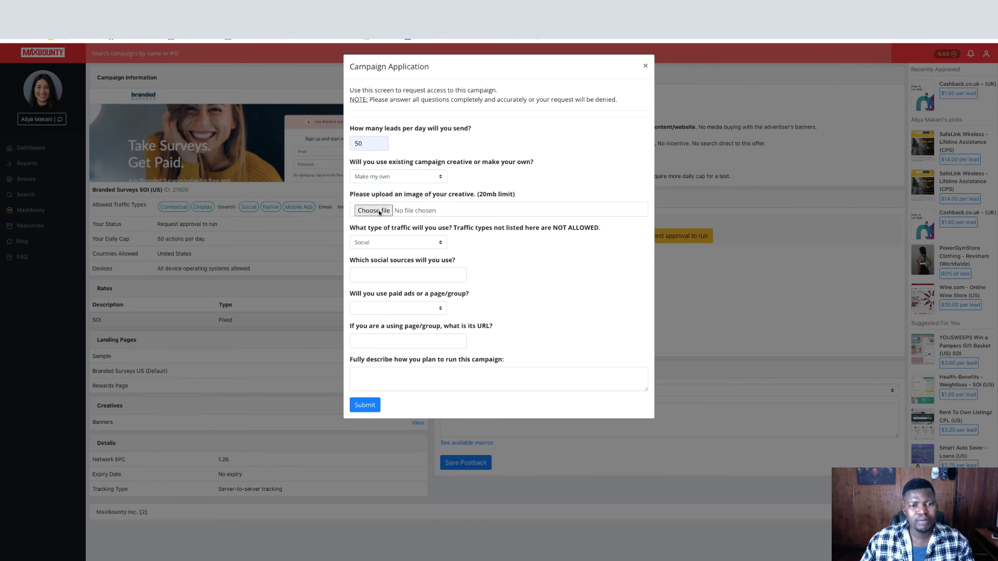
click(373, 210)
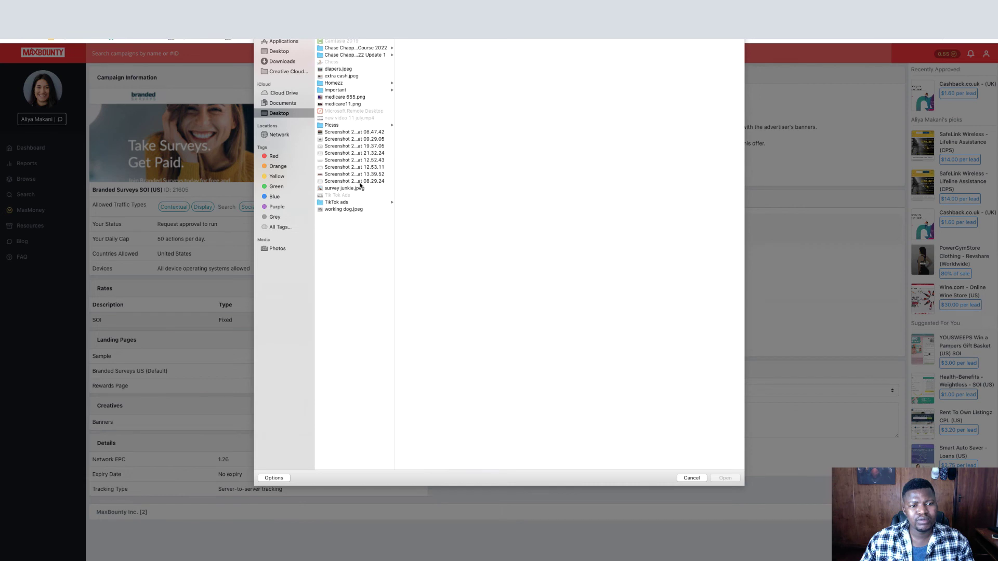
click(360, 183)
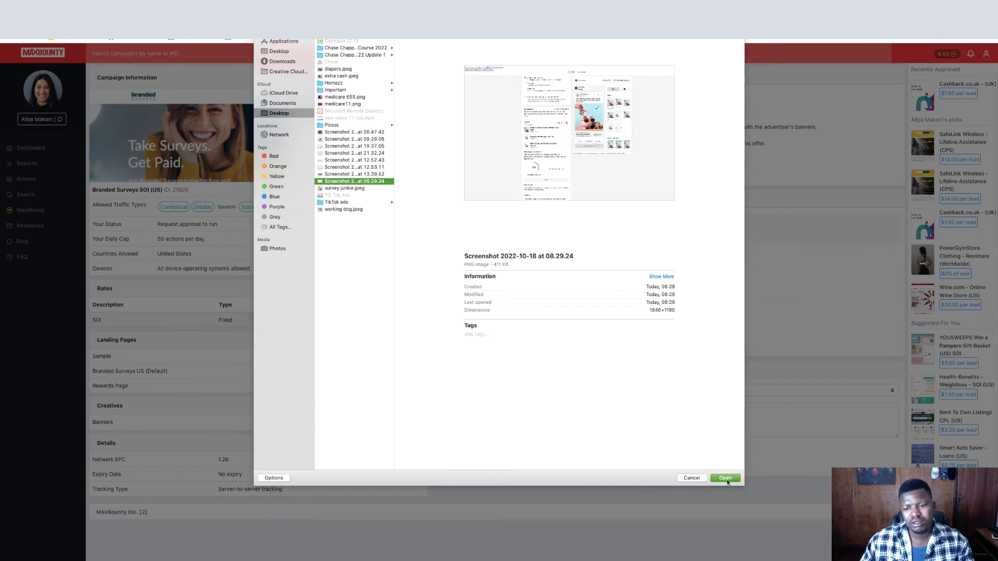
click(726, 479)
Fill in facebook and instagram ads as sources, Paid ads, and DL as the page URL.
click(420, 273)
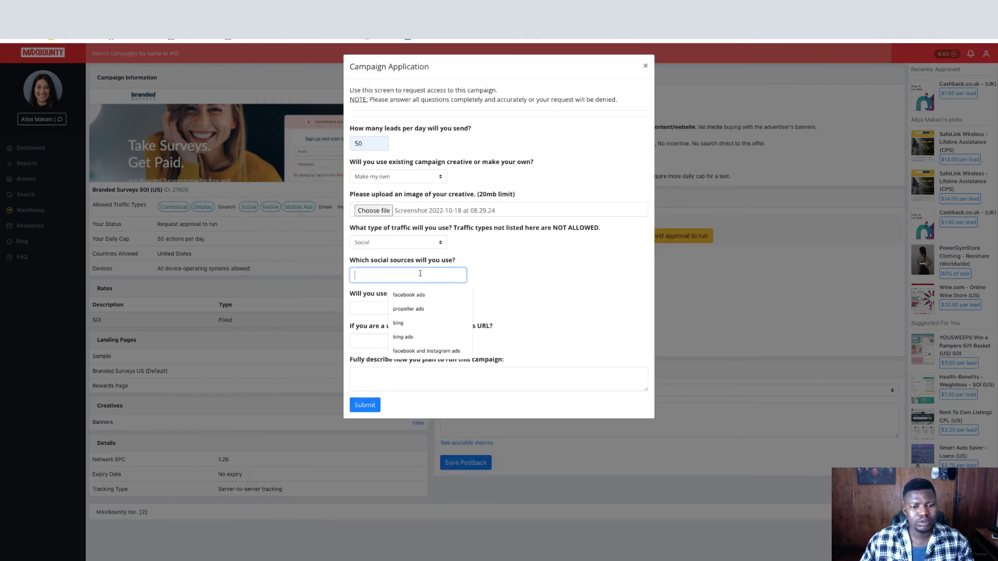
click(425, 350)
click(420, 310)
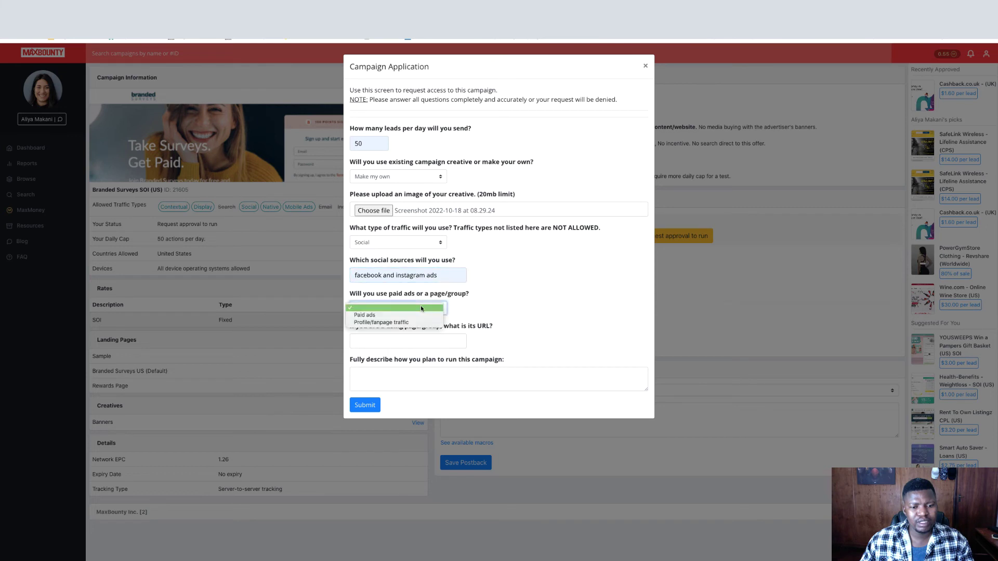
click(401, 315)
click(404, 342)
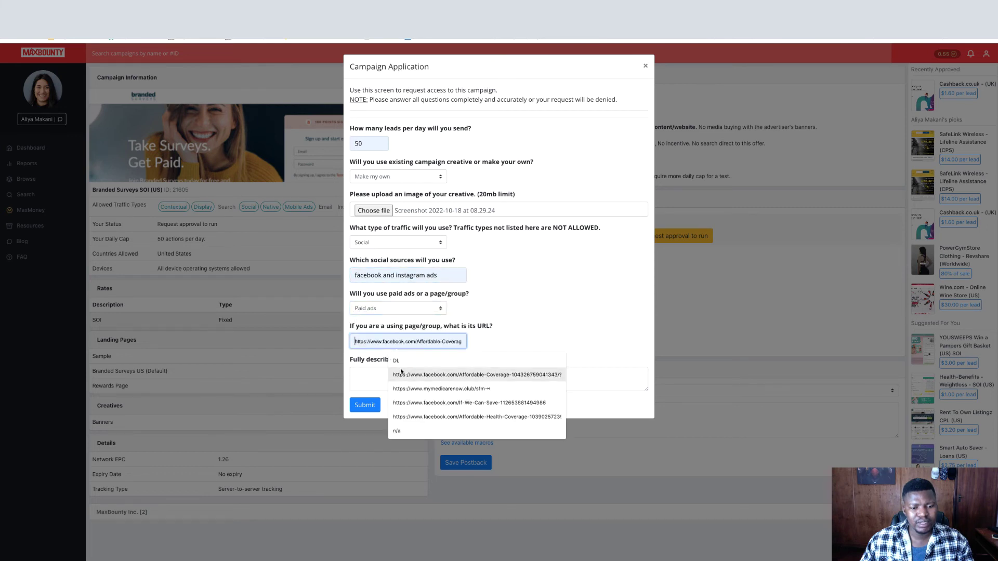
click(404, 364)
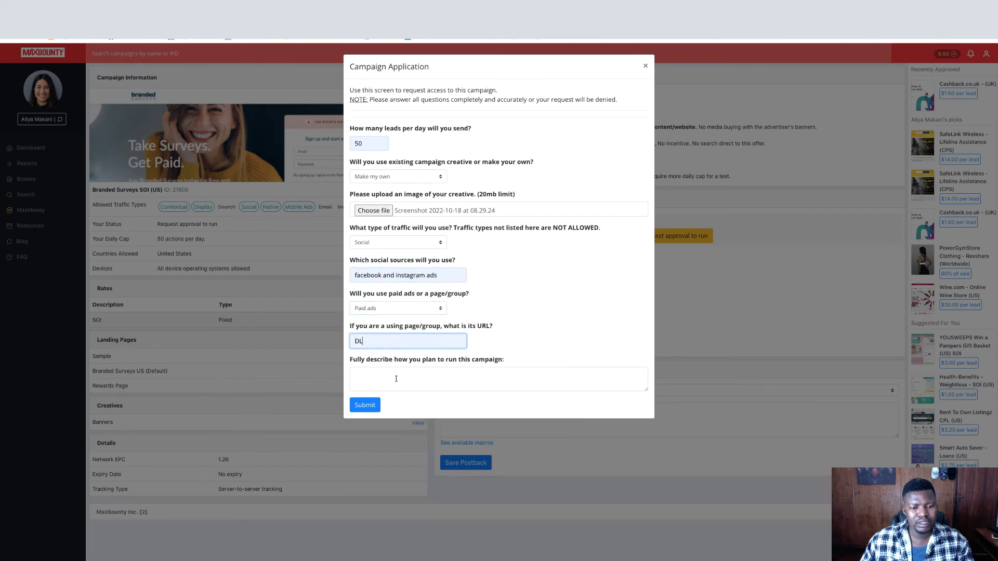
click(396, 378)
Write that the offer will run through social PPC, using Facebook and Instagram ads as traffic sources.
text(Im )
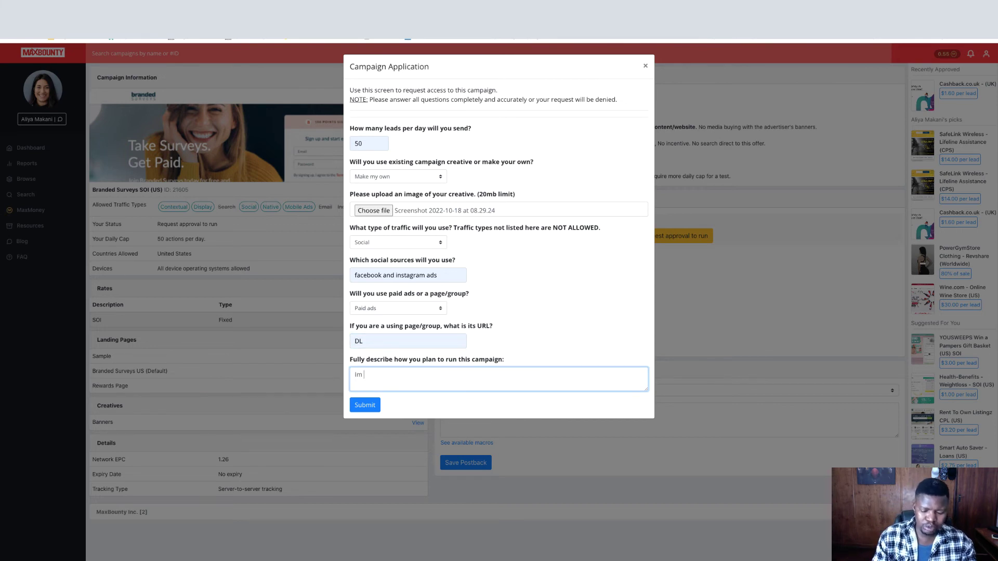
text(going to ru)
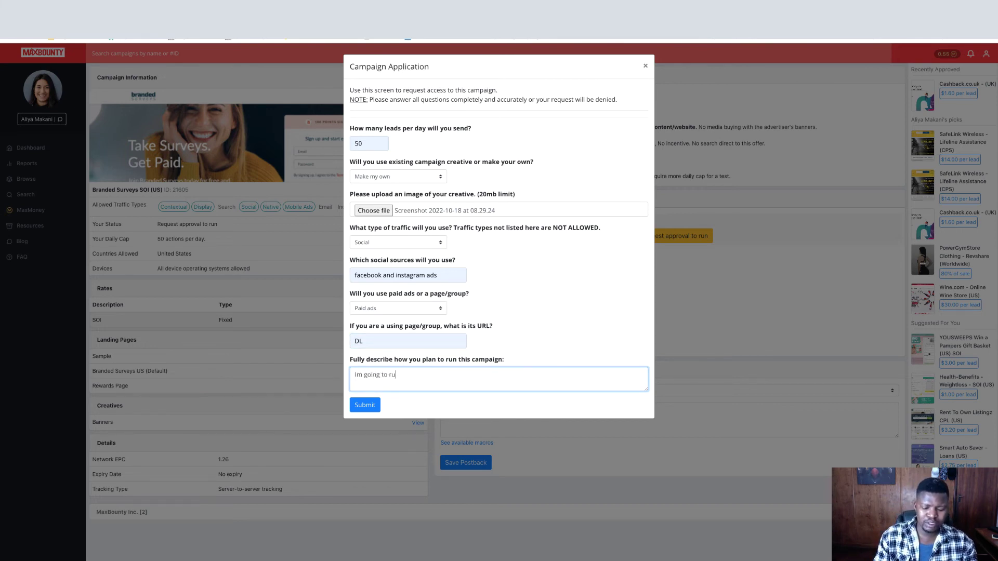
text(n this offer t)
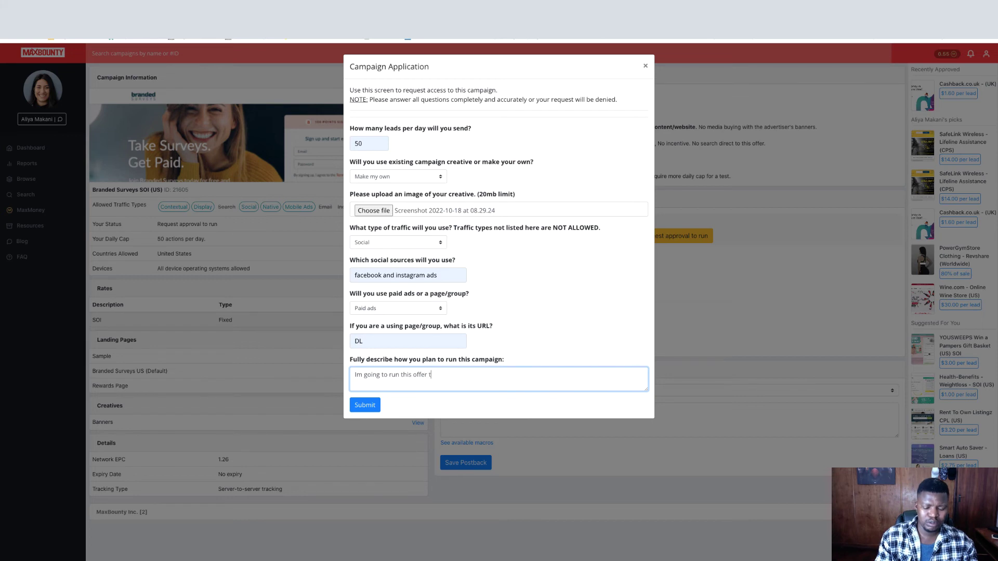
text(hrough social)
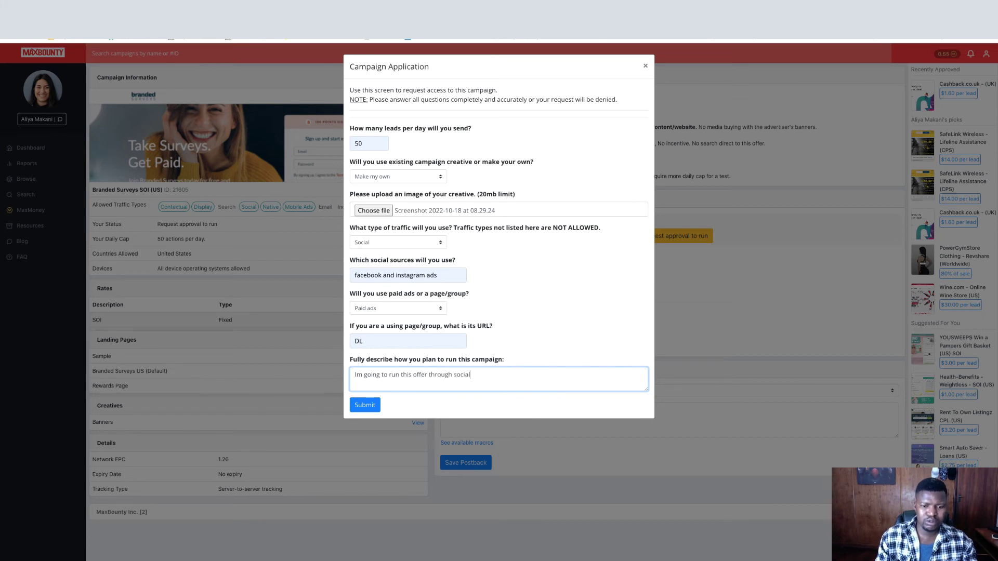
text( PPC, )
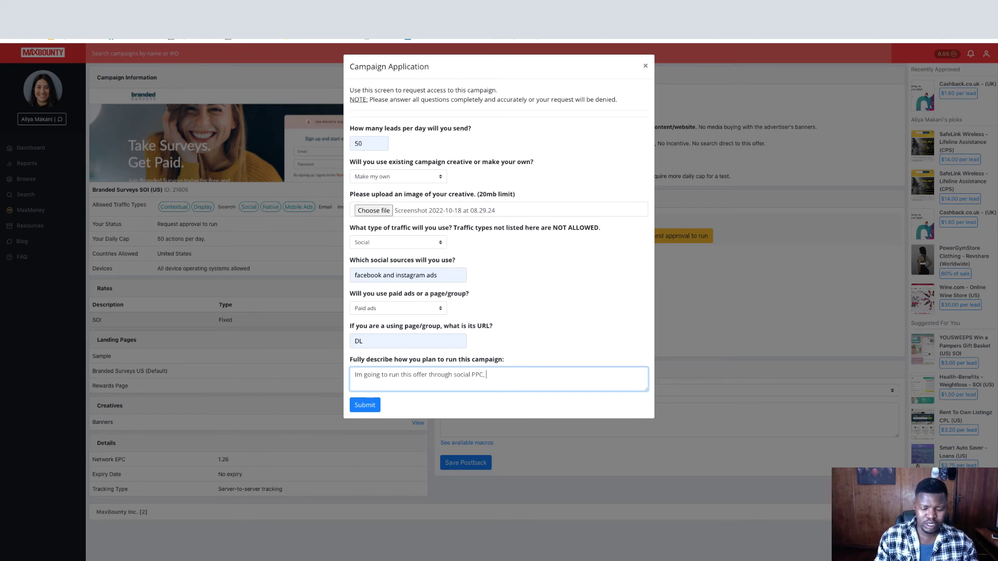
text(im going to)
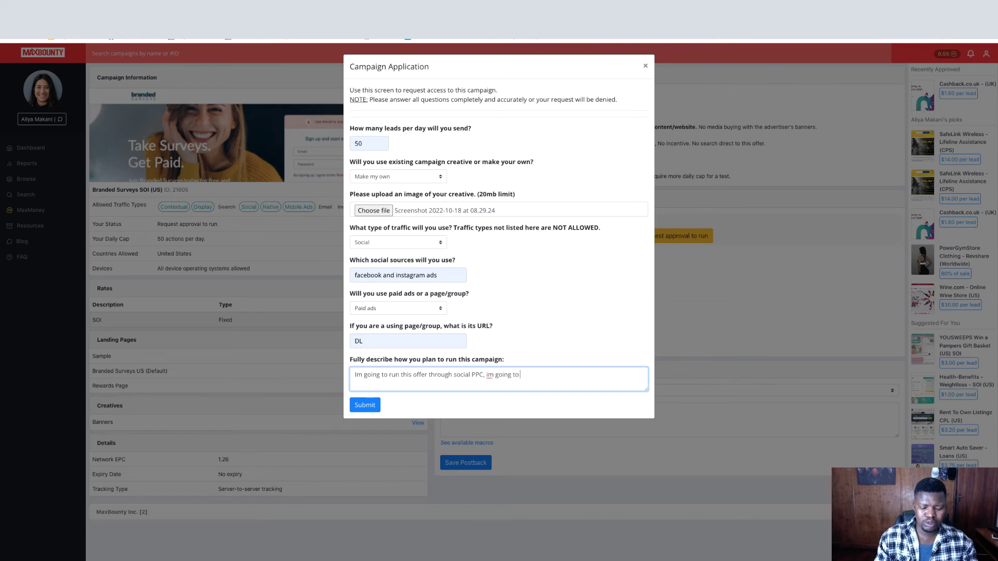
text( advertise )
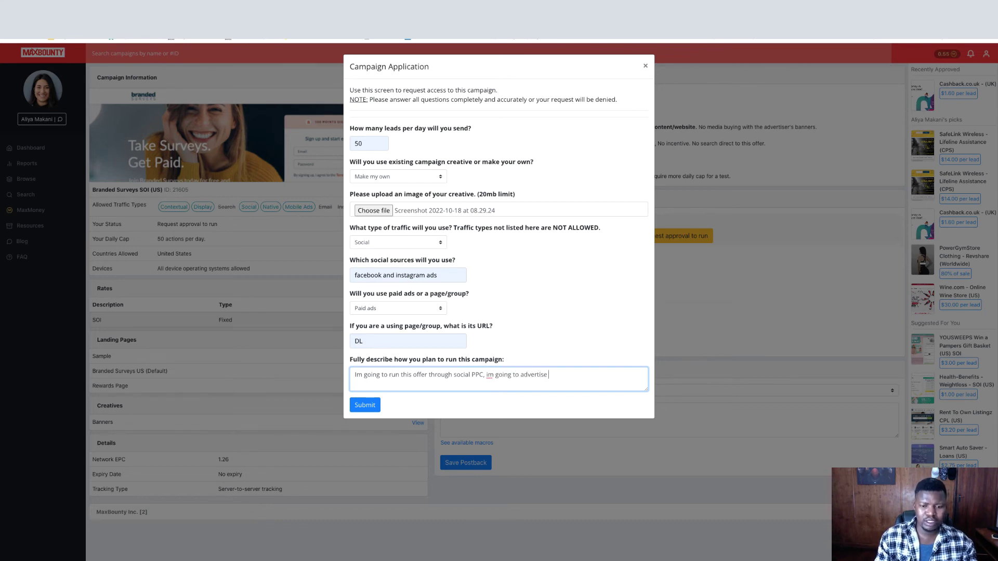
text(through facebooka nd)
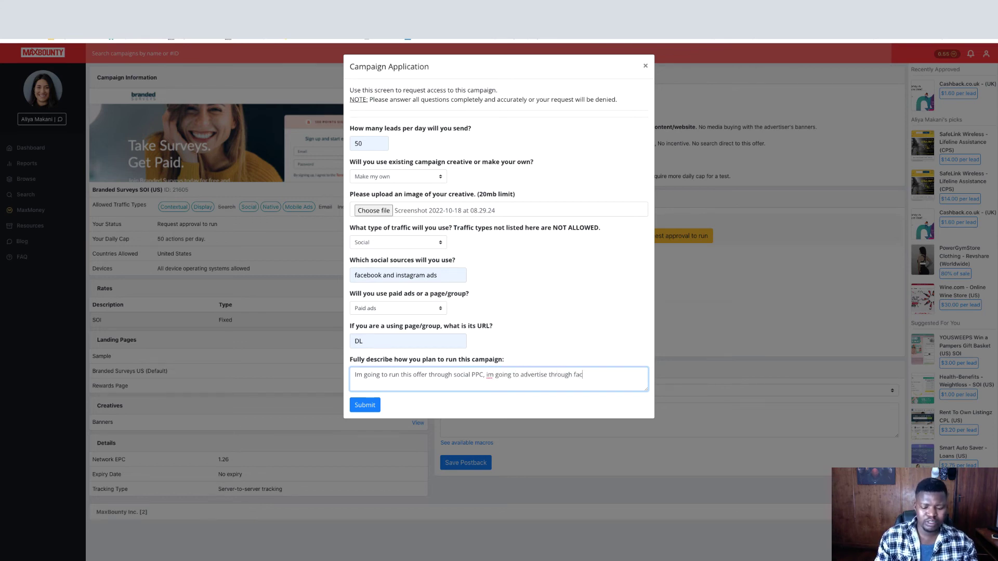
key(BackSpace)
key(BackSpace)
key(BackSpace)
key(BackSpace)
key(BackSpace)
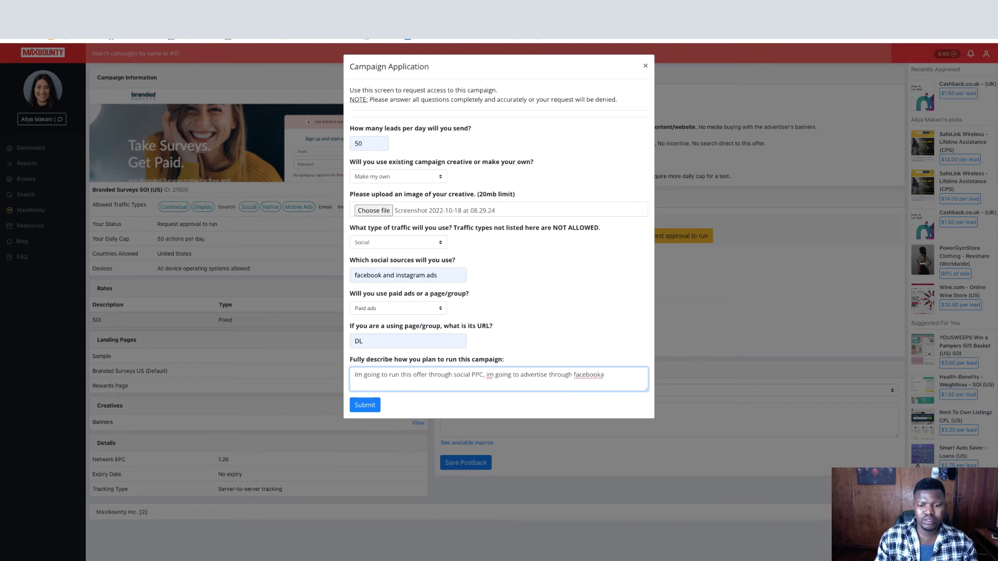
text(and inst)
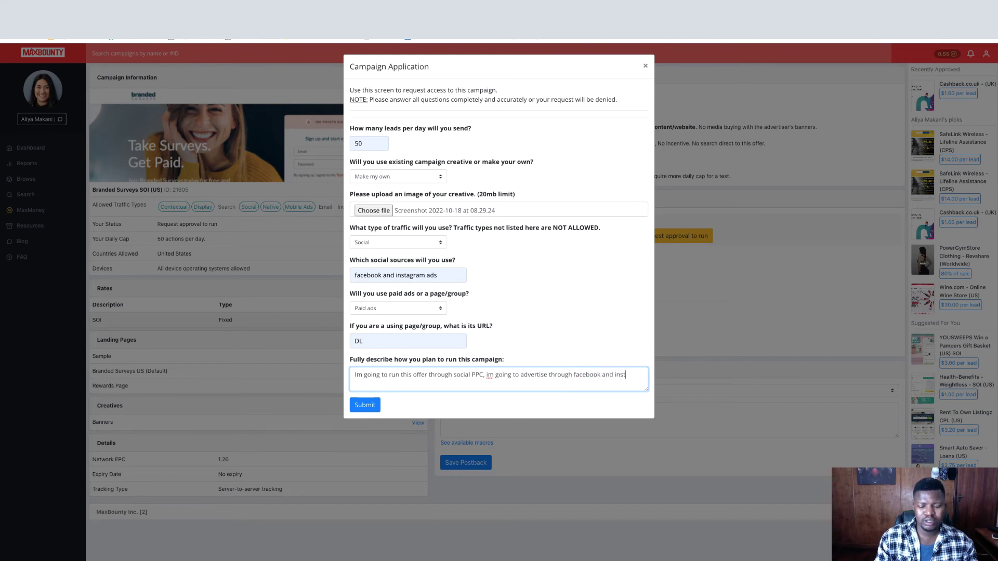
text(agram ads as my )
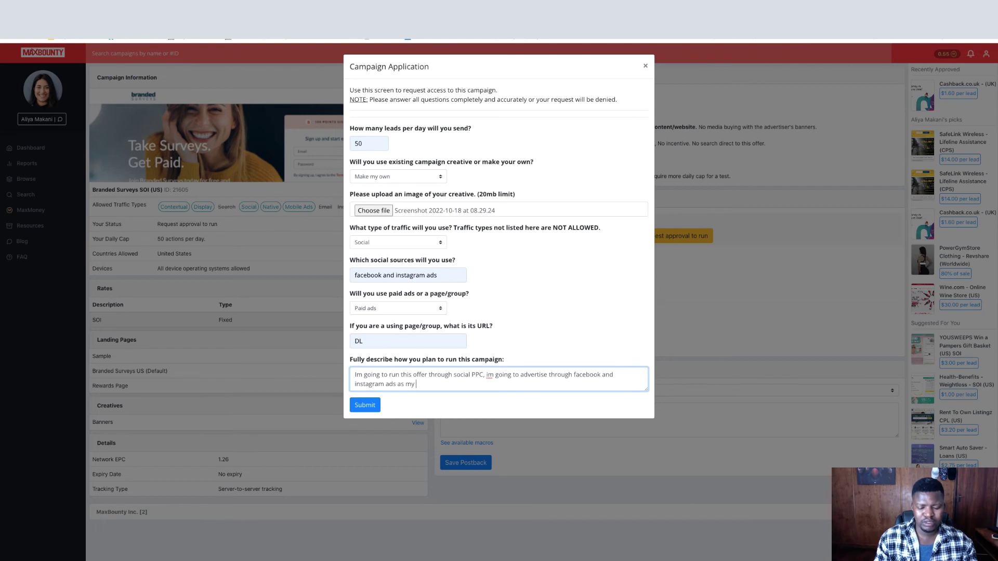
text(traffic. sources)
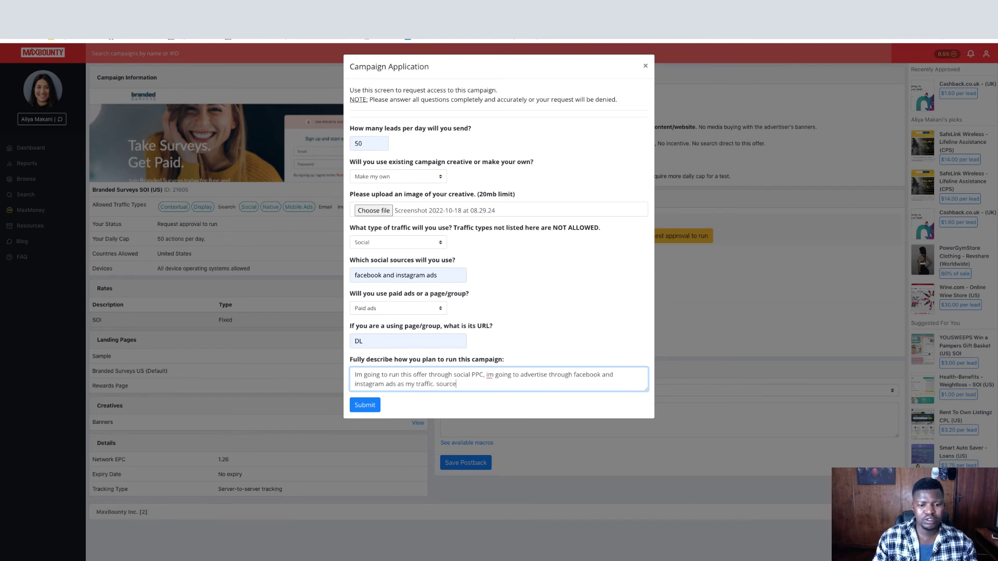
click(433, 384)
key(BackSpace)
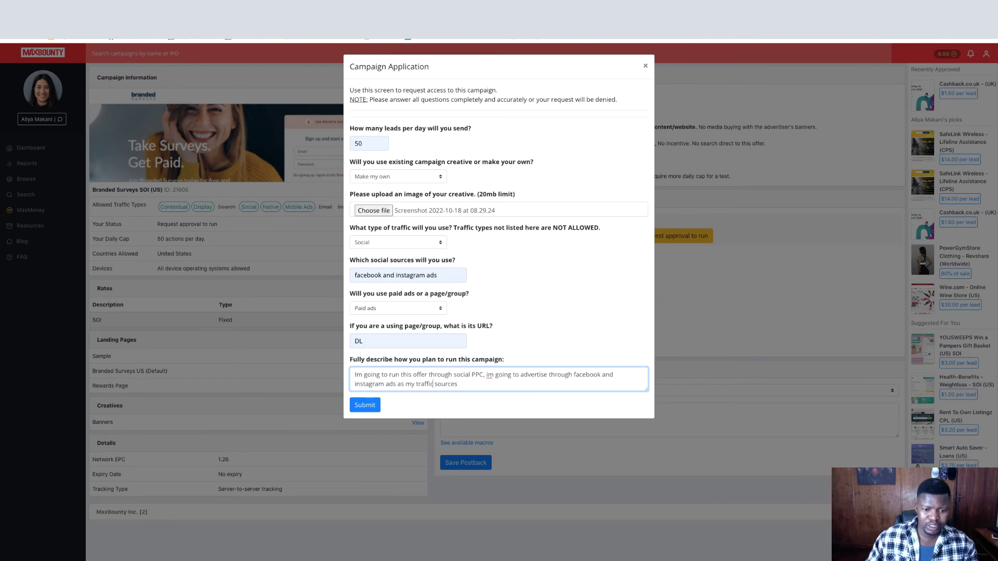
click(463, 383)
Add a second paragraph about running similar offers and looking forward to adding this one.
key(Return)
key(Return)
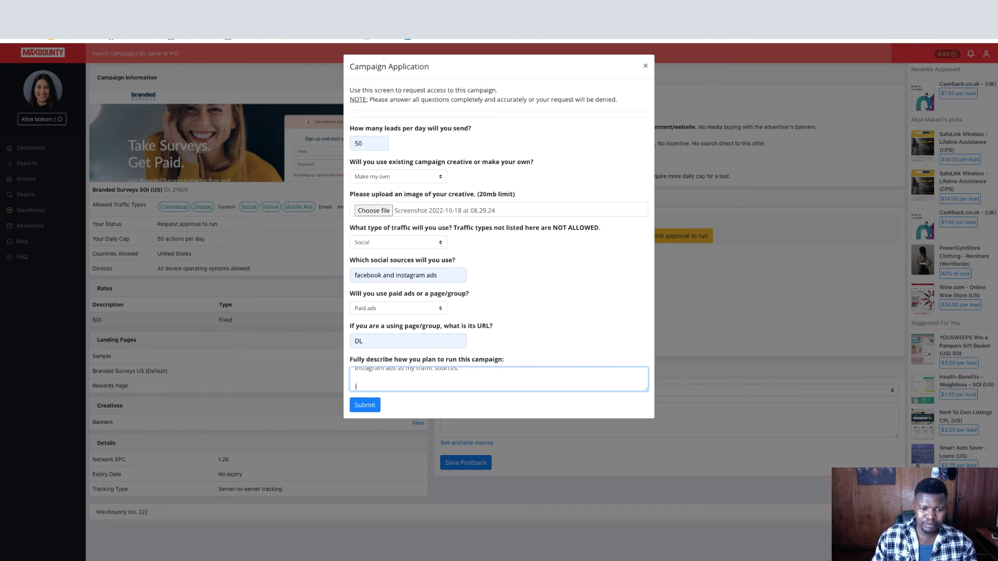
text(I've been)
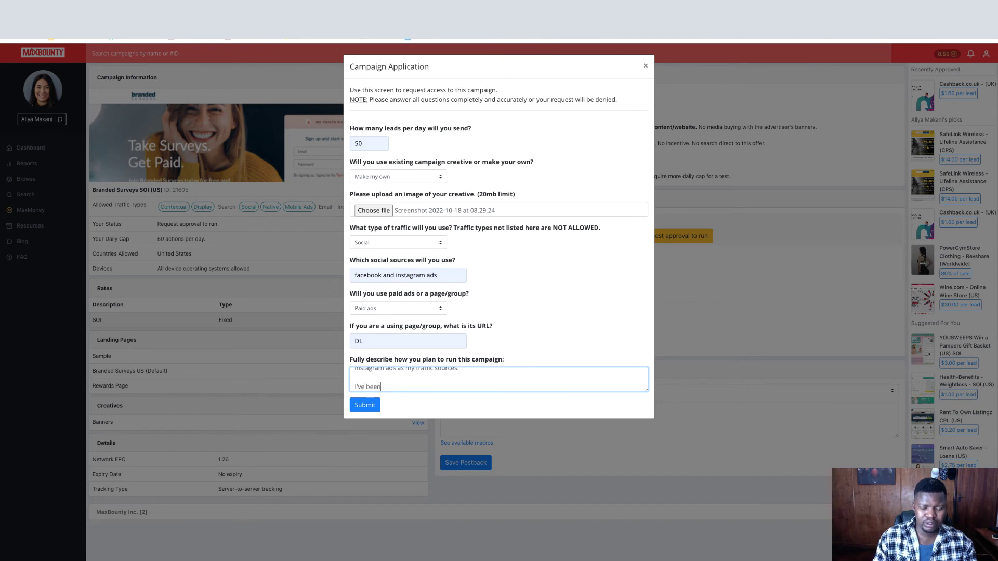
text( running s)
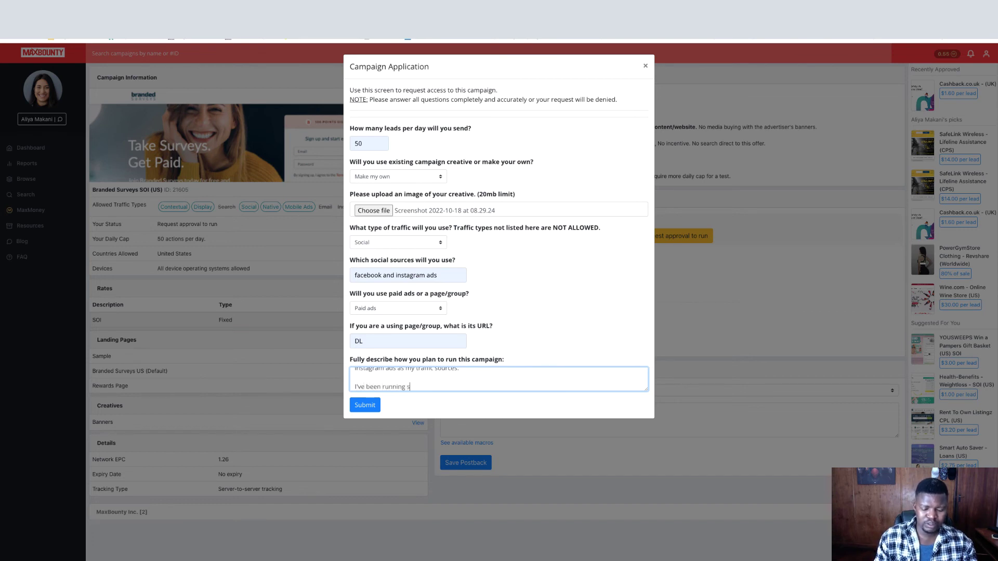
text(imia)
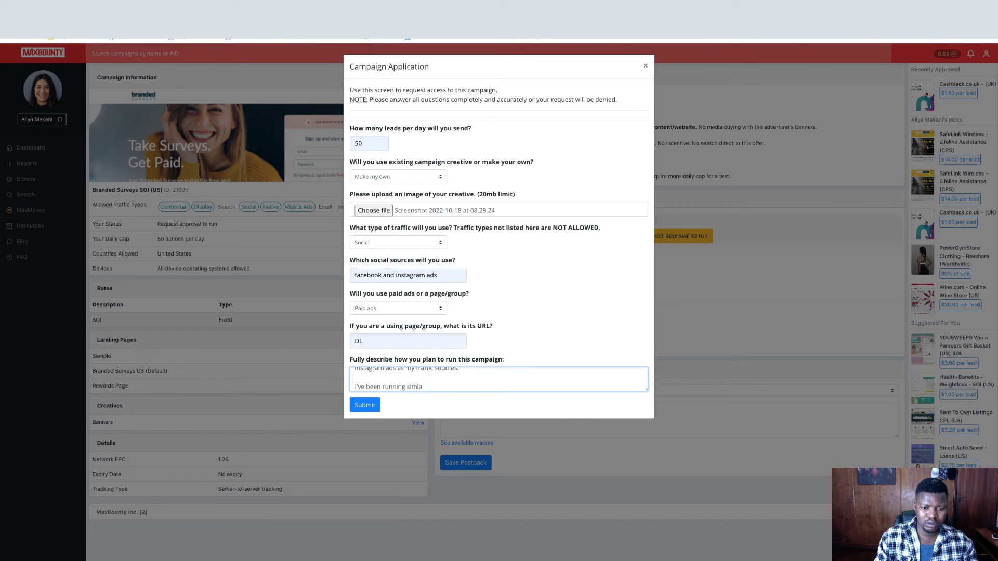
key(BackSpace)
text(lar off)
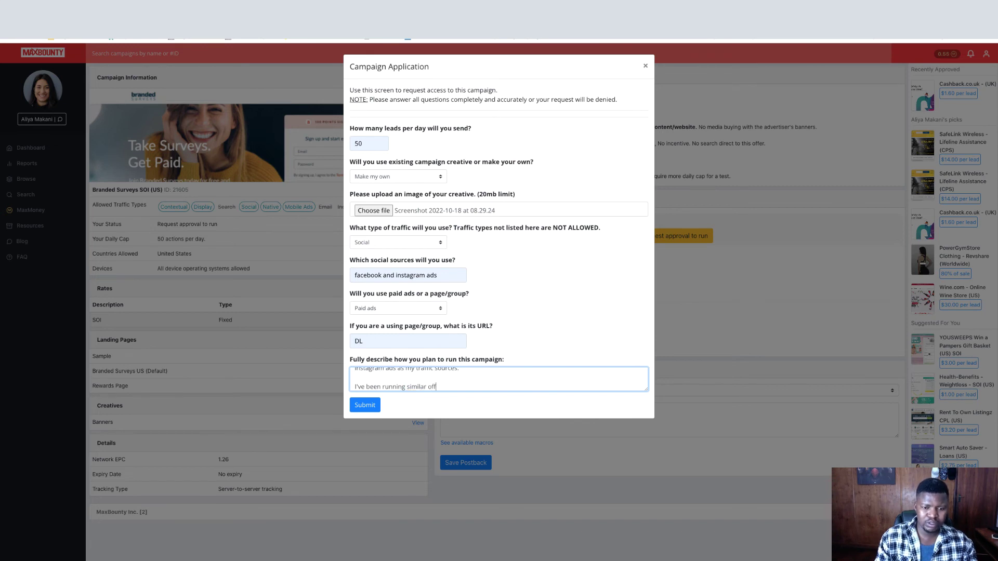
text(ers )
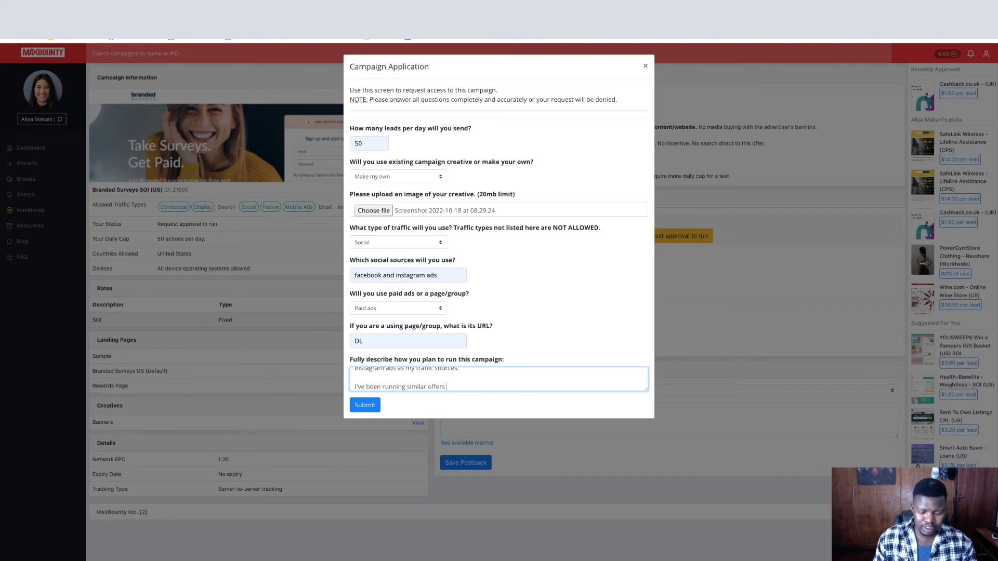
text(in)
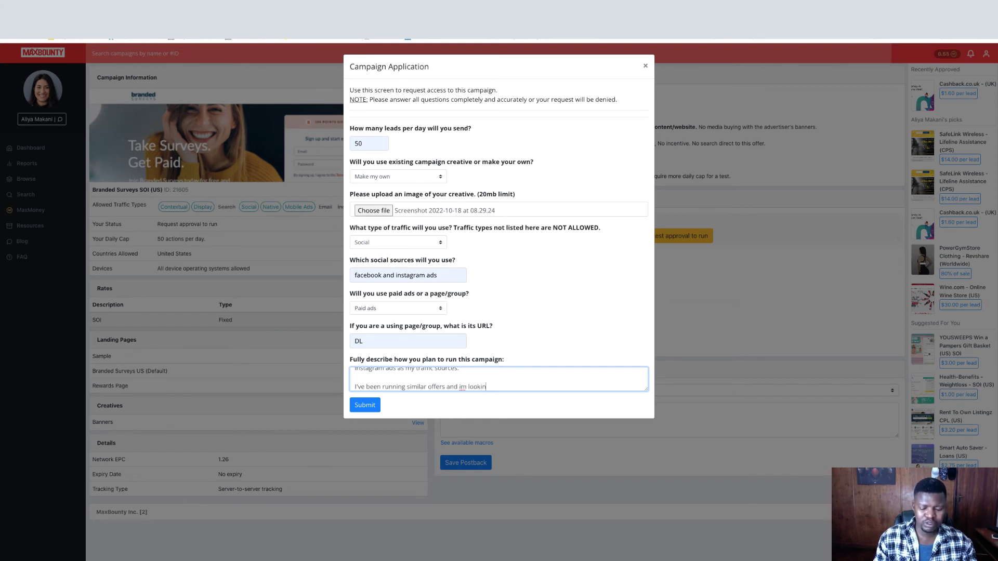
text(and im looking f)
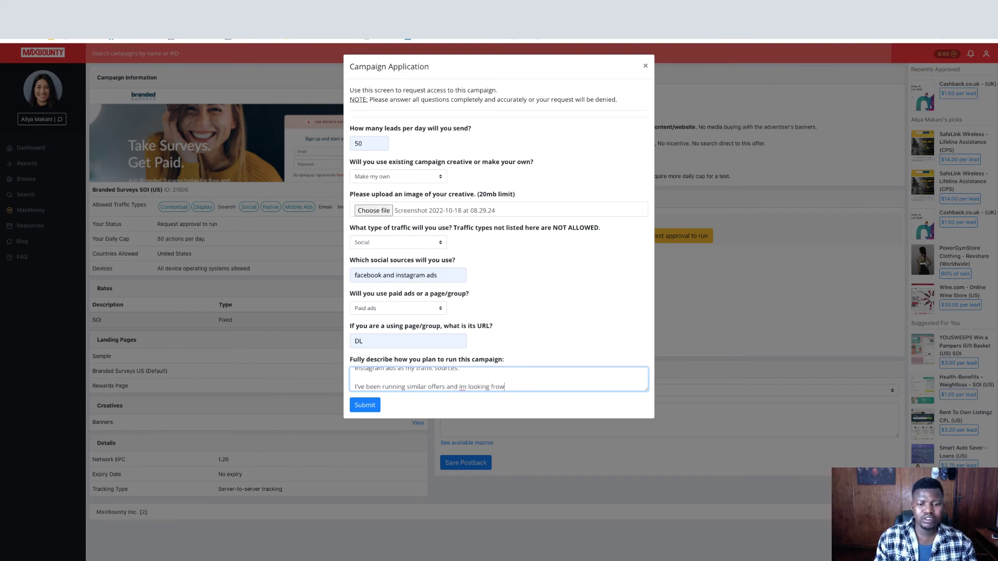
text(orward)
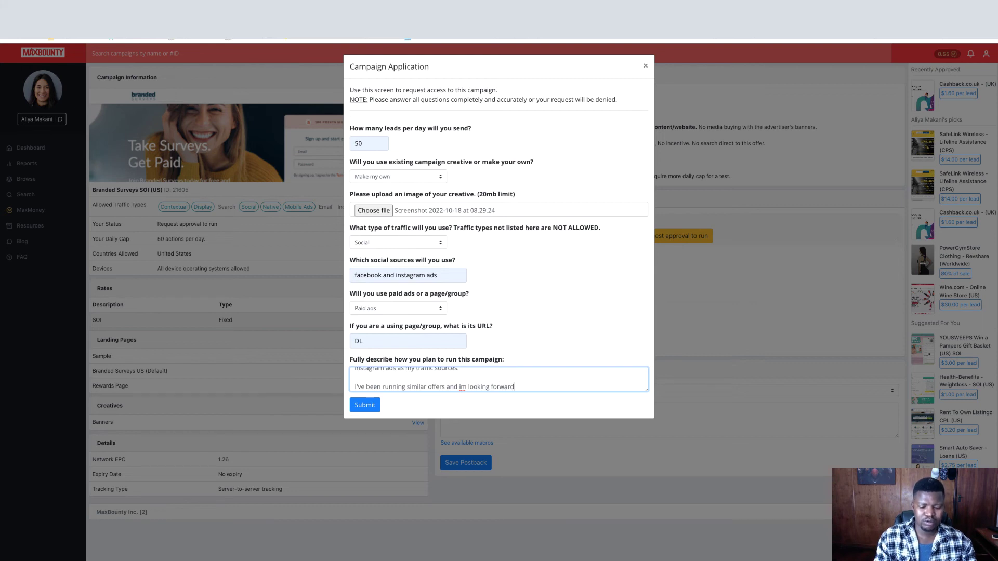
text( to adding th)
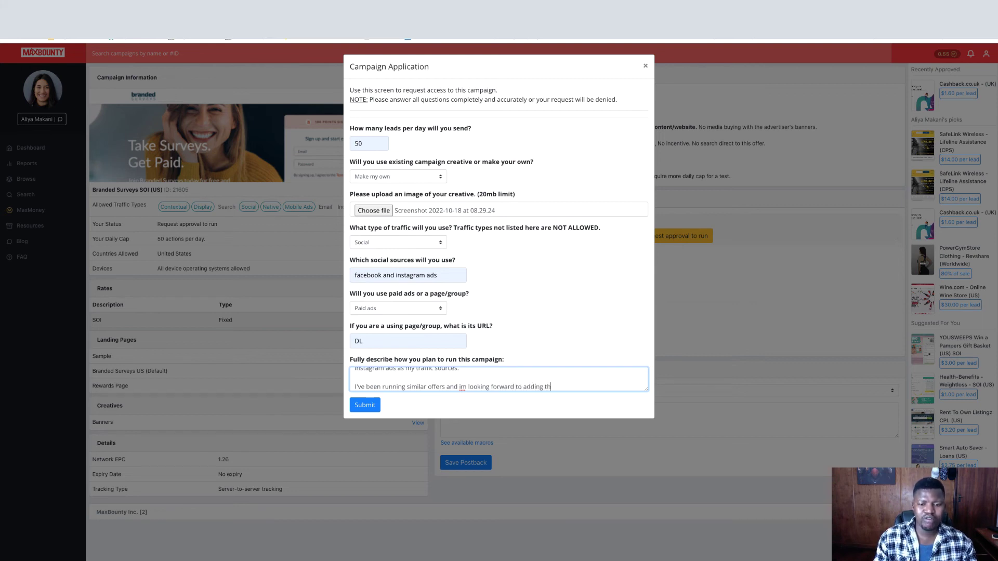
text(is offer as )
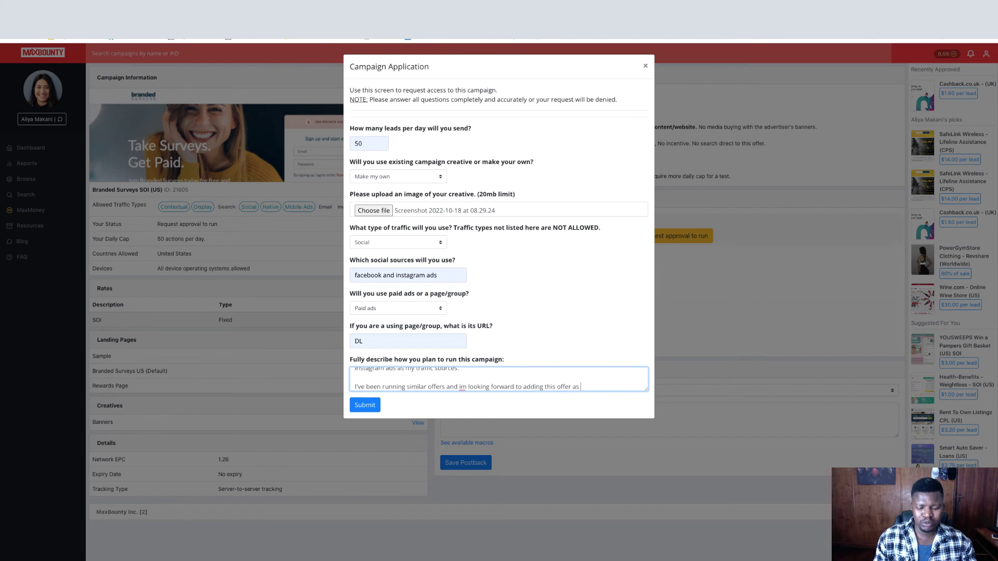
text(well.)
key(Return)
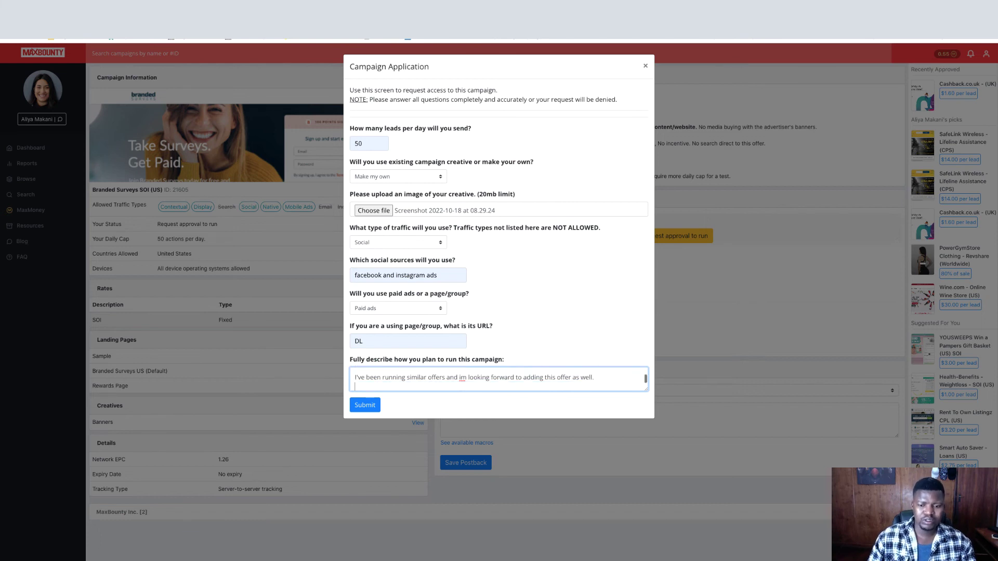
key(BackSpace)
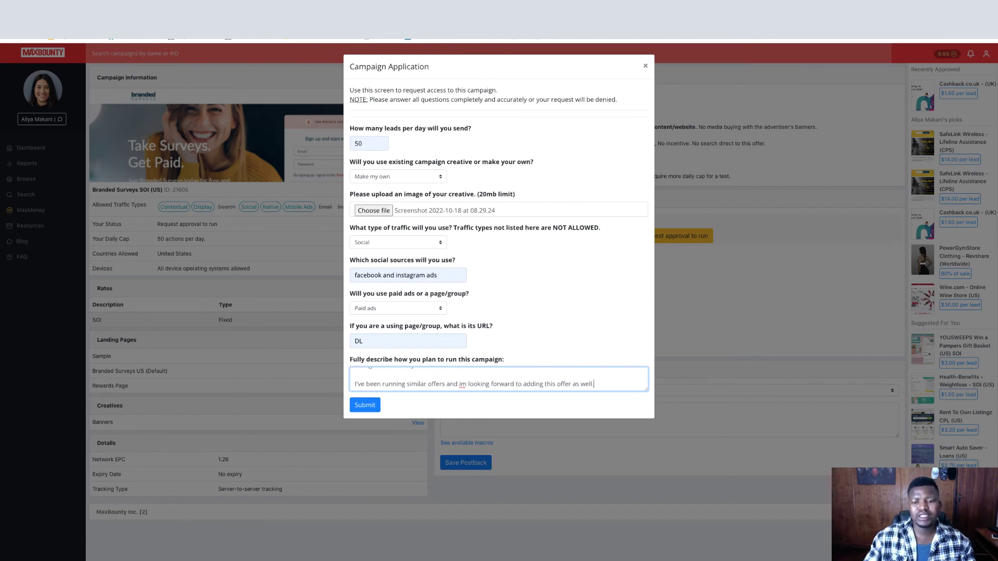
Submit the Branded Surveys campaign application and dismiss the success message.
click(360, 407)
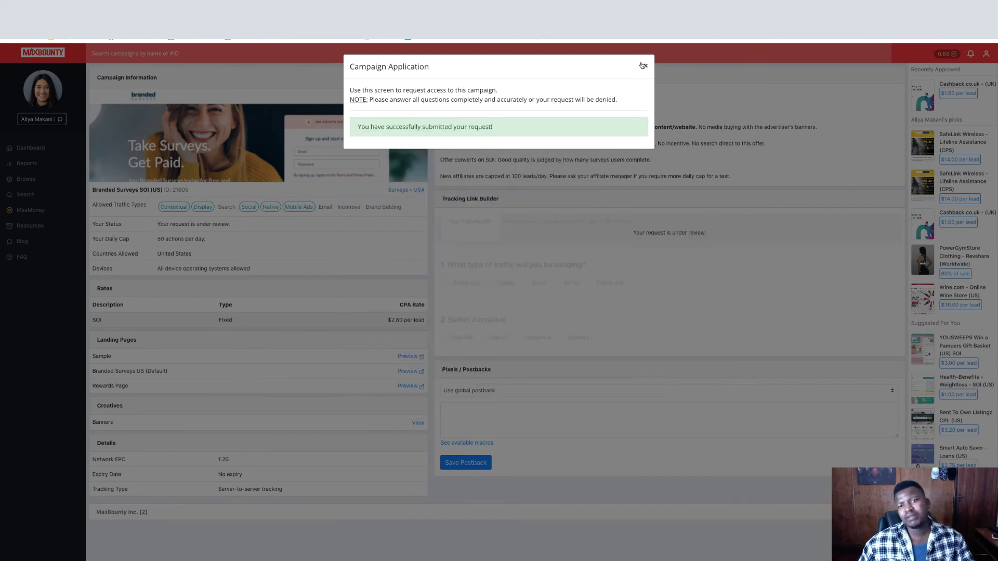
click(645, 66)
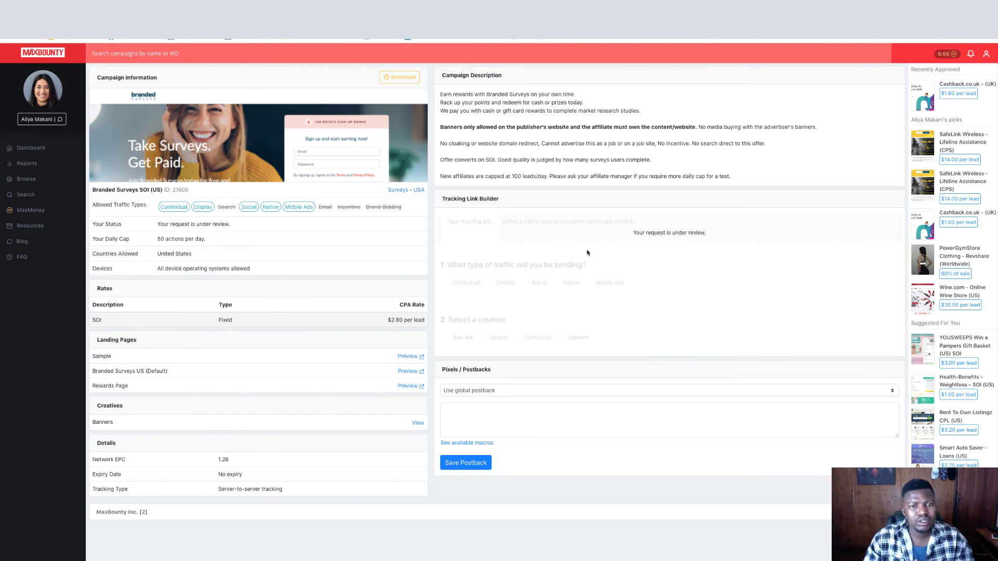
scroll(587, 253, down, 1)
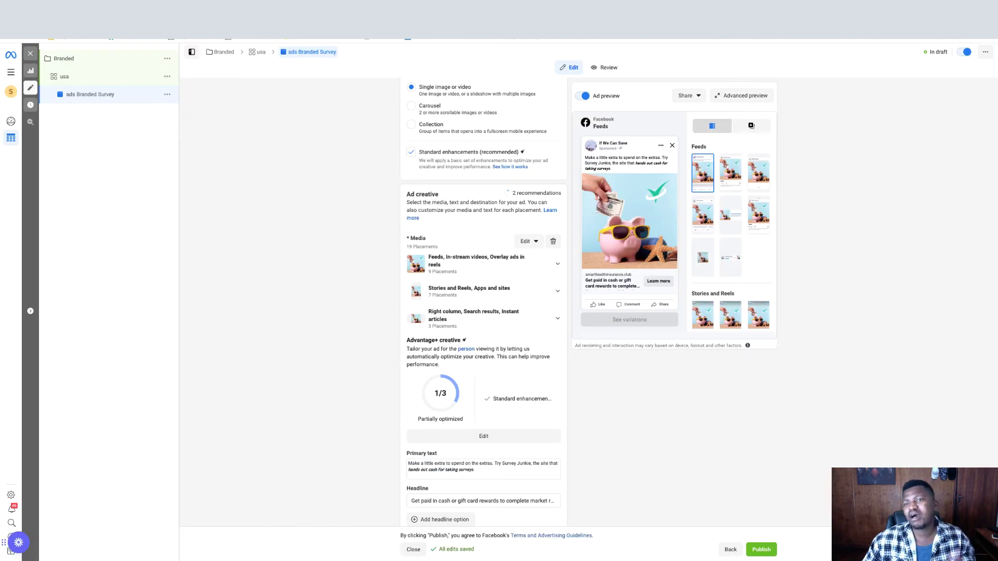
Close the ads Branded Survey editor and decline publishing, leaving the ad as a draft.
click(30, 53)
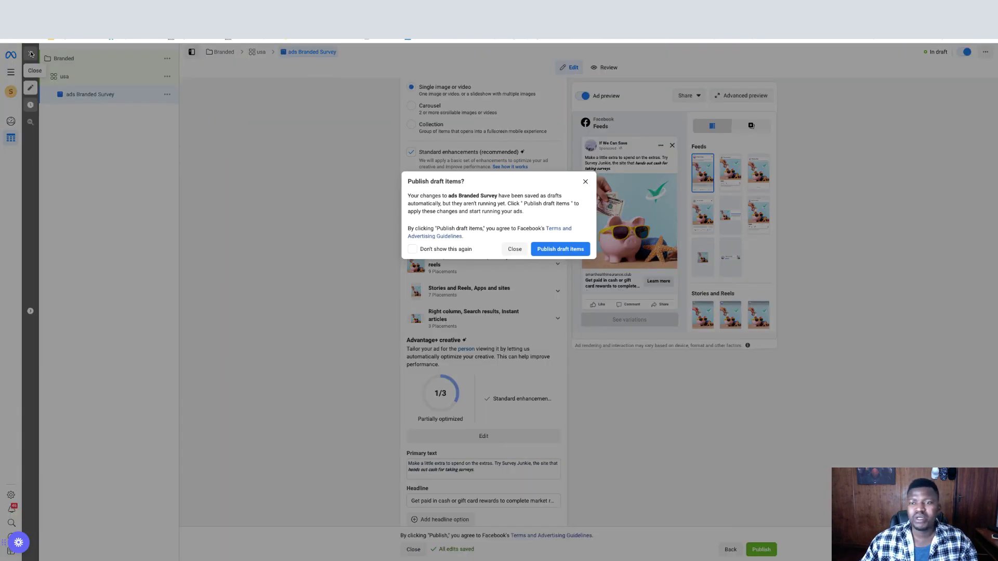
click(514, 249)
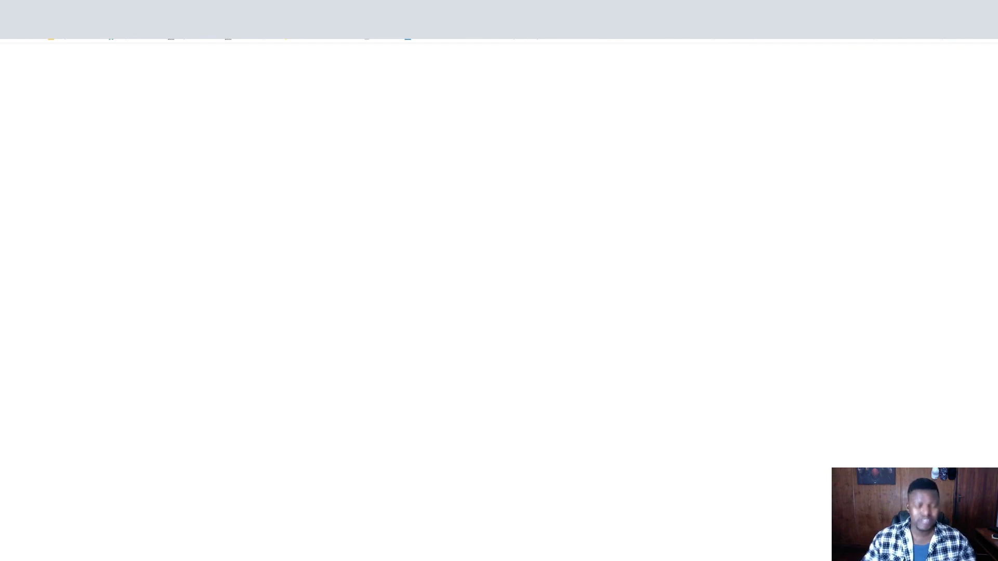
text(Benjam)
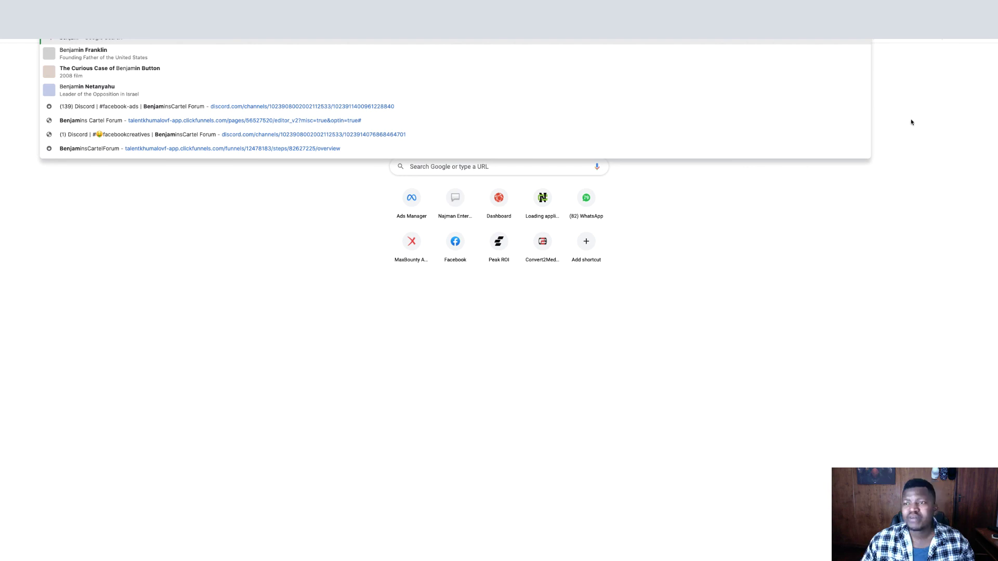
click(918, 143)
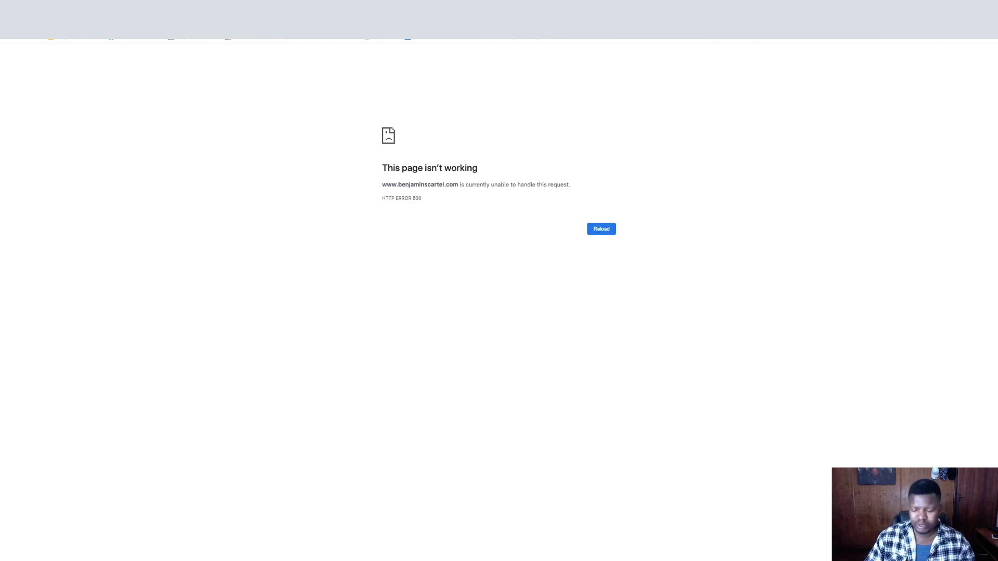
Visit the site's /forum address, open its Parent Directory, then go back.
key(super+l)
text(forum)
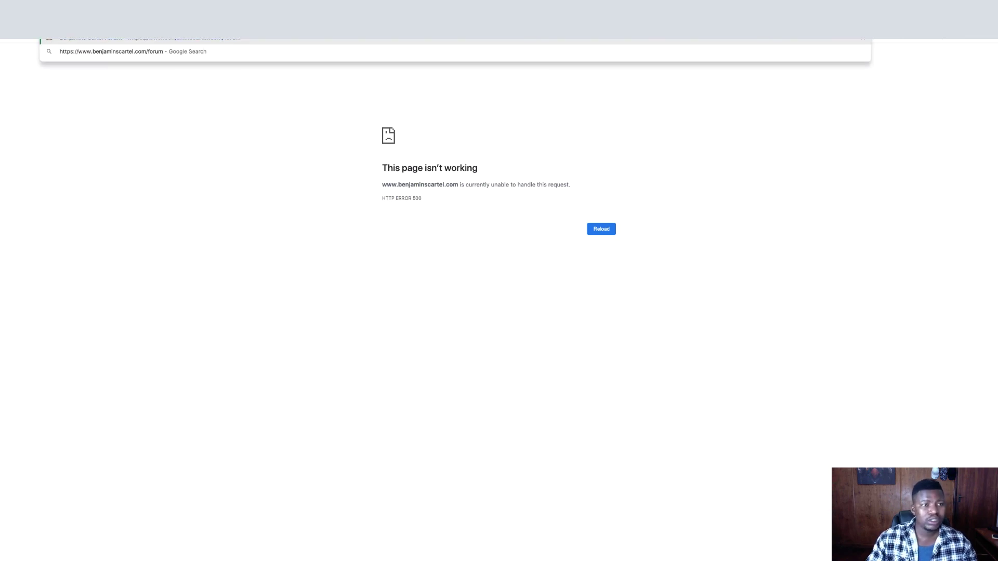
key(Return)
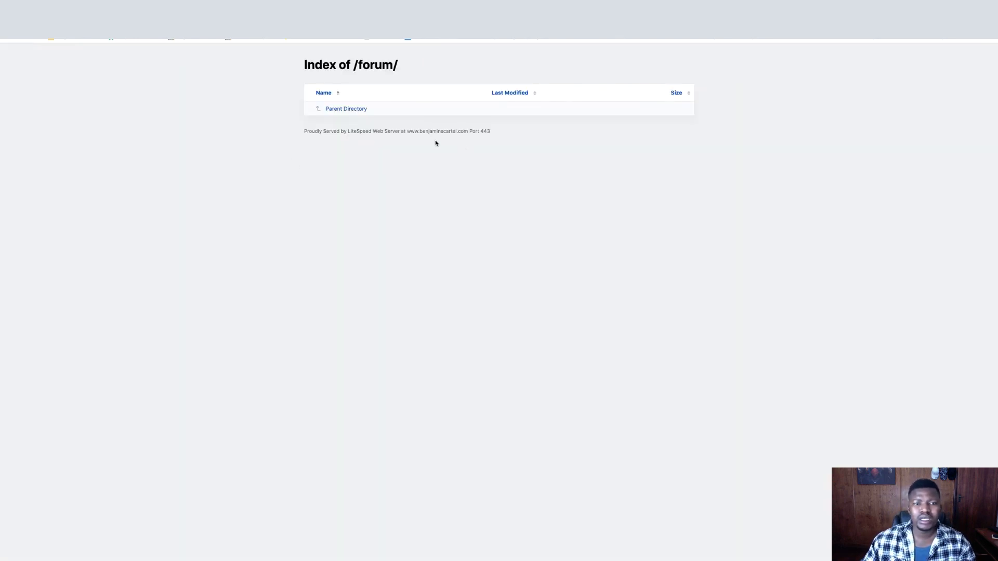
click(343, 110)
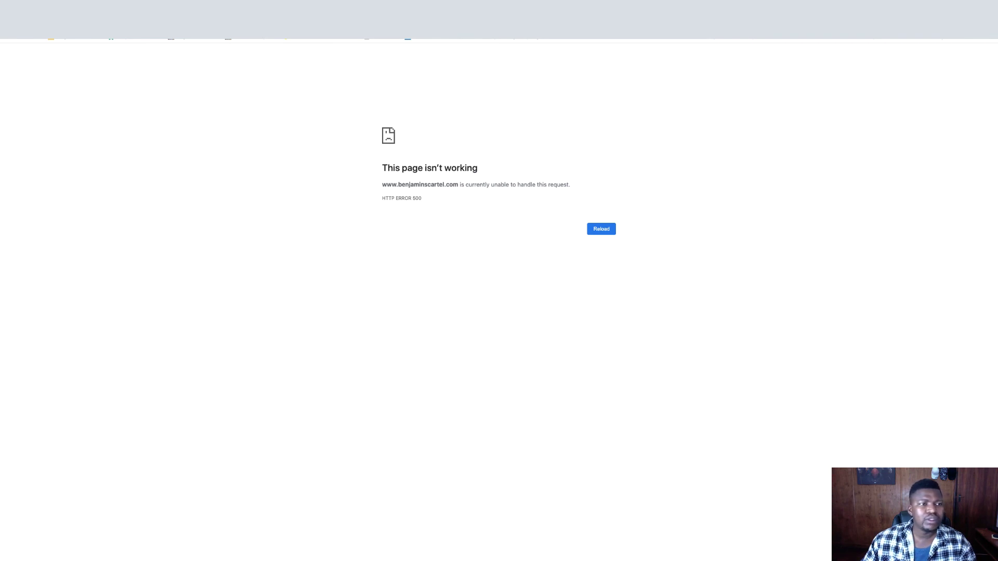
key(super+bracketleft)
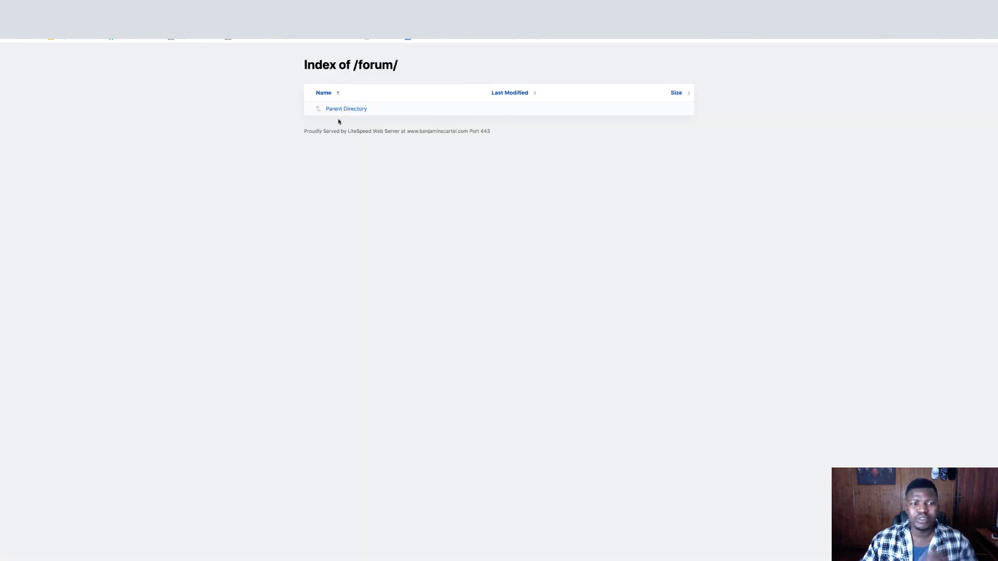